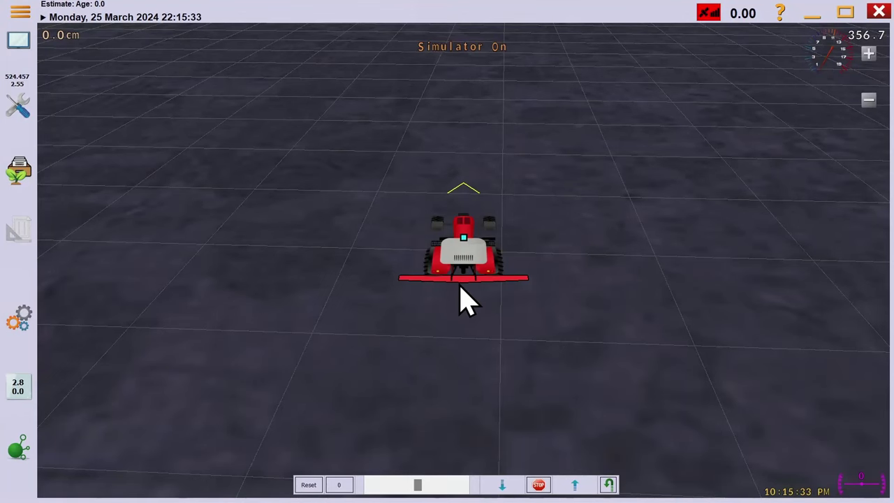
Load the saved 'MF6718 and 4m cultivator' vehicle setup and confirm loading it
{"action": "left_click", "coordinate": [21, 325]}
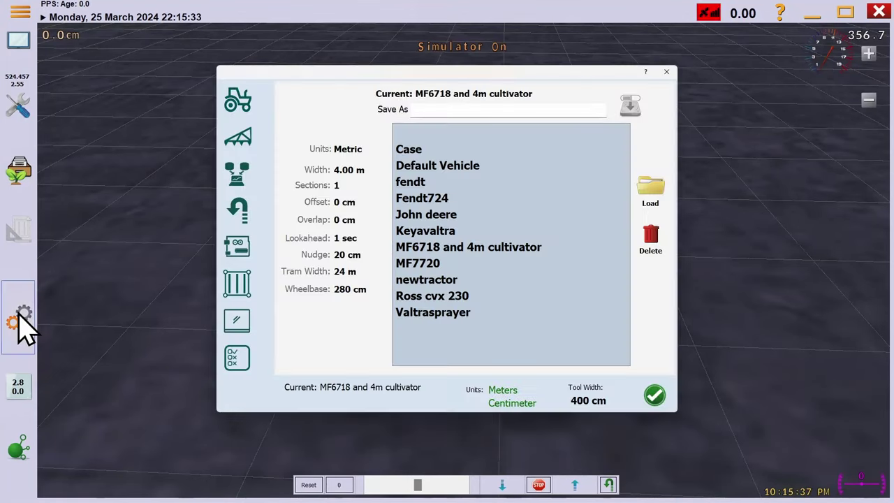
{"action": "left_click", "coordinate": [460, 253]}
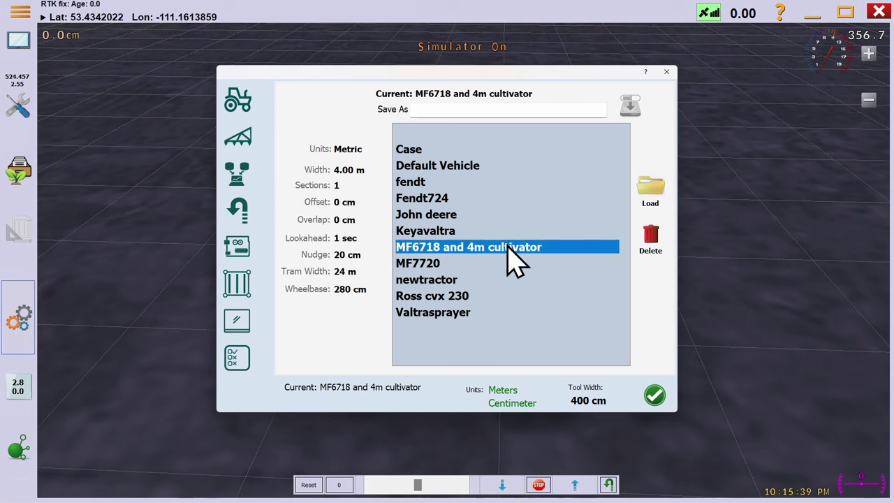
{"action": "left_click", "coordinate": [656, 198]}
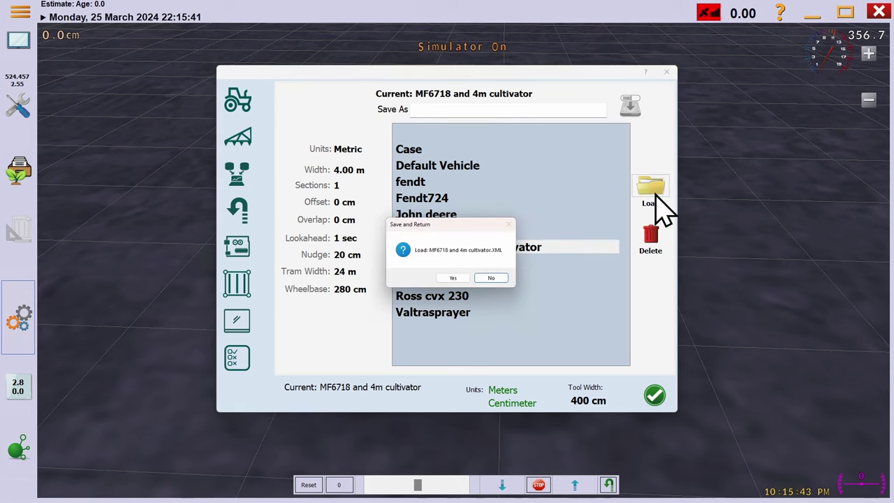
{"action": "left_click", "coordinate": [449, 281]}
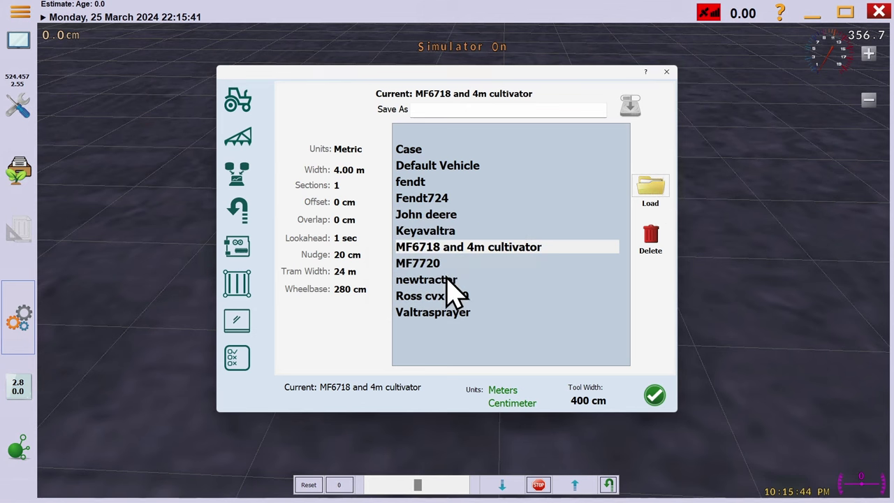
Accept the vehicle settings, then create a new field named 'basic field operations'
{"action": "left_click", "coordinate": [655, 396]}
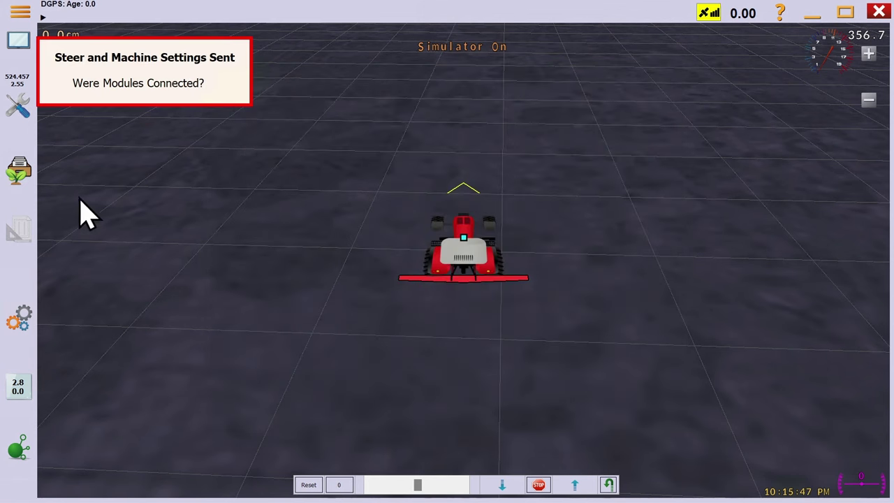
{"action": "left_click", "coordinate": [19, 174]}
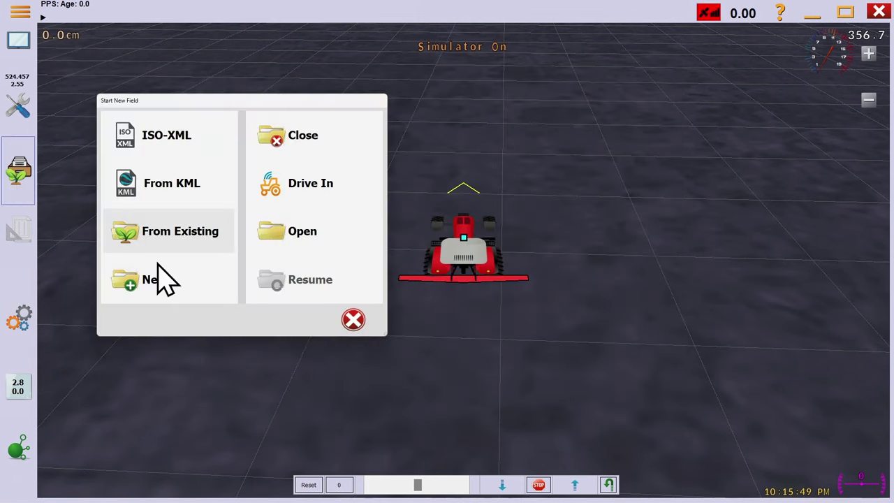
{"action": "left_click", "coordinate": [160, 289]}
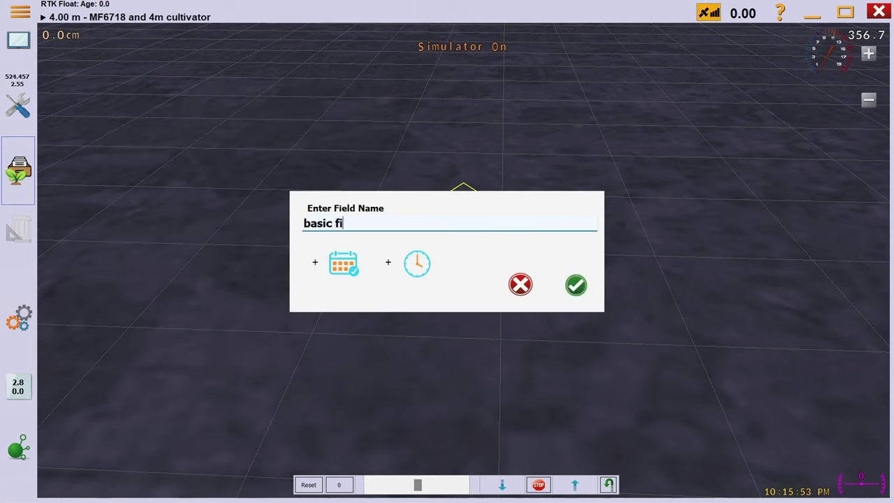
{"action": "type", "text": "basic field operations"}
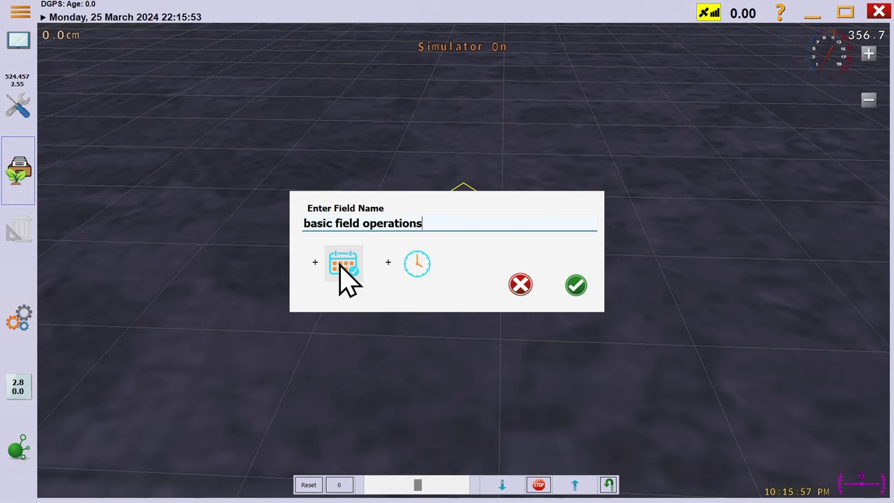
{"action": "left_click", "coordinate": [576, 286]}
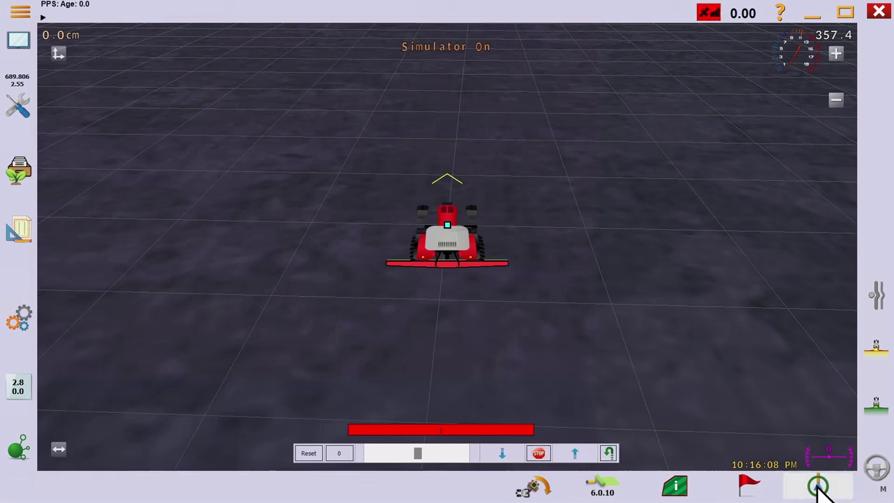
Create a straight AB line from points A and B, start guidance and trigger a U-turn
{"action": "left_click", "coordinate": [819, 482]}
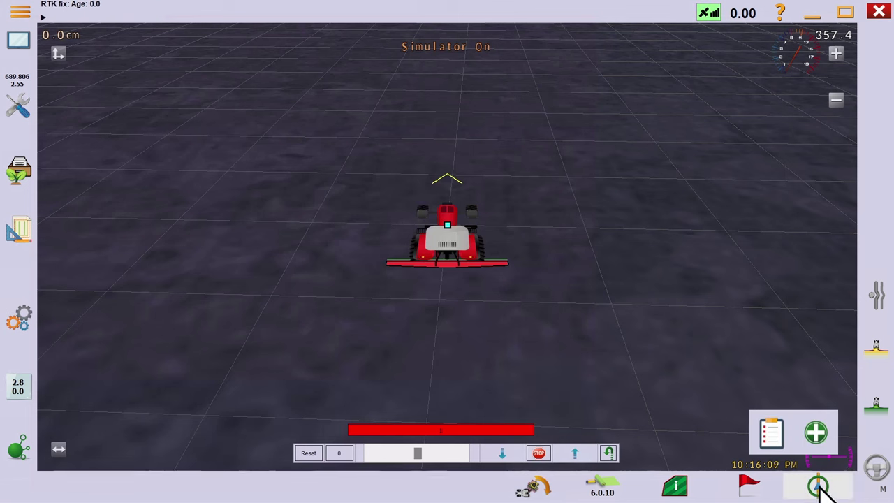
{"action": "left_click", "coordinate": [816, 434]}
{"action": "left_click", "coordinate": [138, 98]}
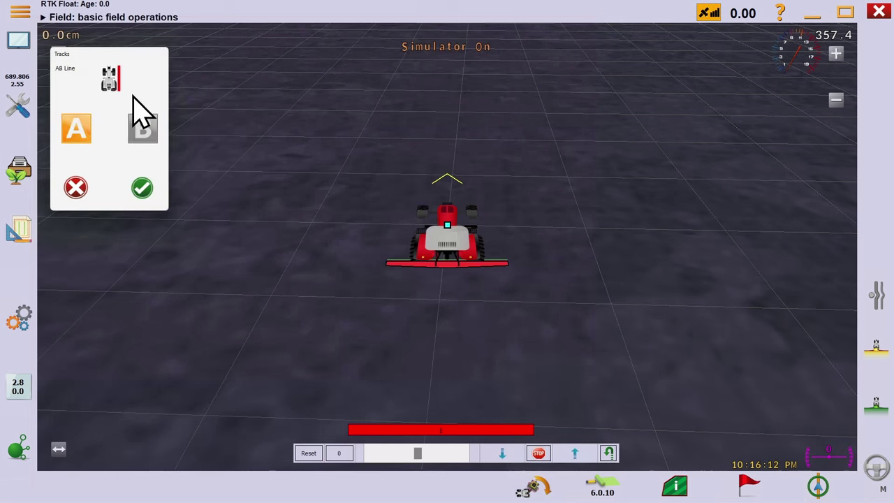
{"action": "left_click", "coordinate": [76, 128]}
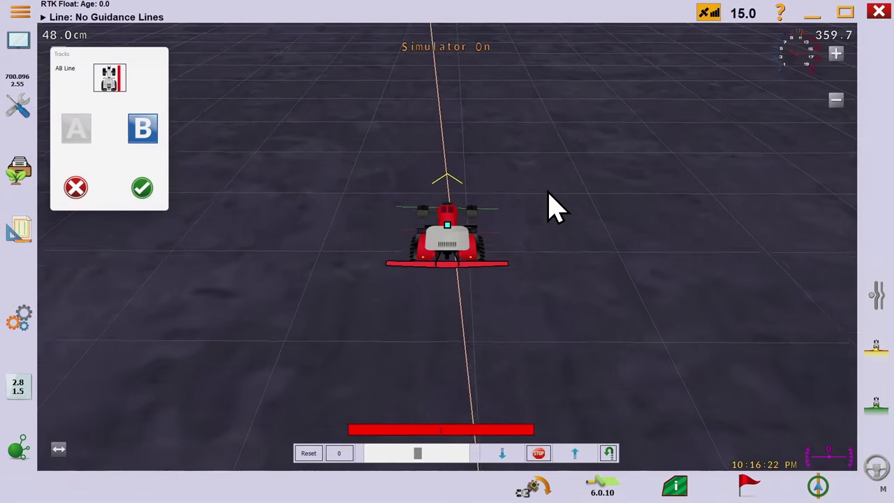
{"action": "left_click", "coordinate": [141, 133]}
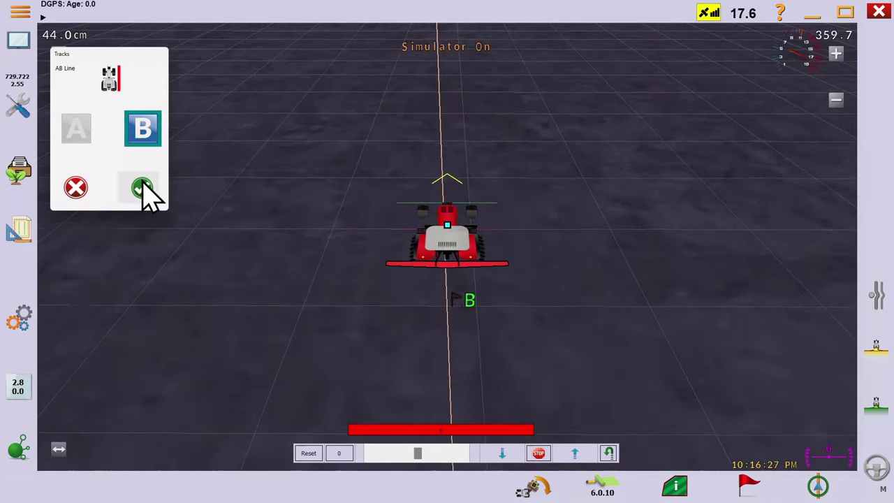
{"action": "left_click", "coordinate": [143, 190]}
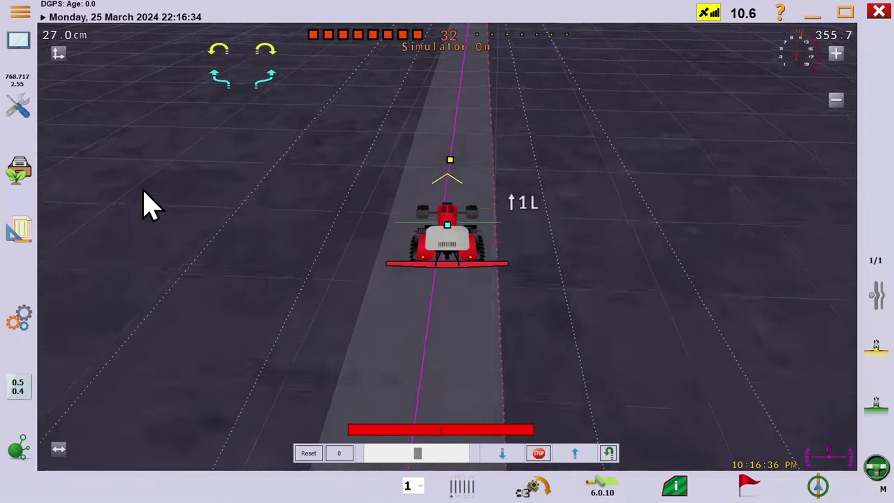
{"action": "left_click", "coordinate": [219, 51]}
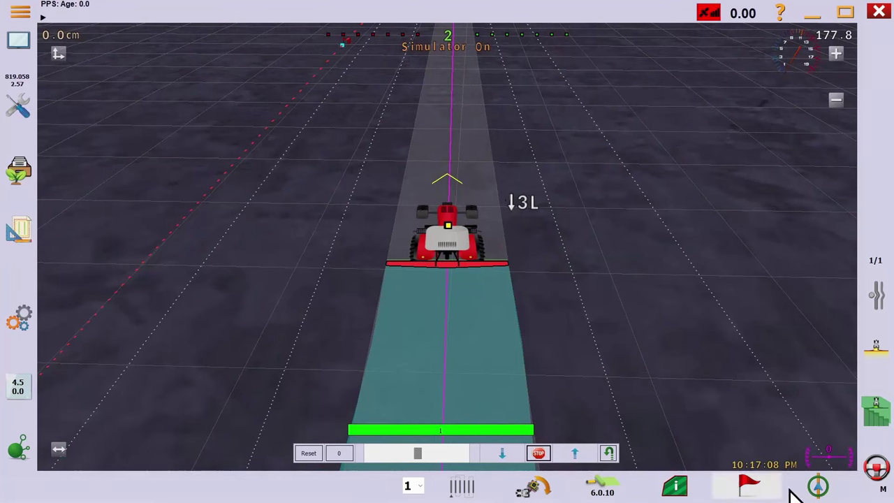
Delete the AB 358.6° track from the saved tracks list
{"action": "left_click", "coordinate": [817, 485]}
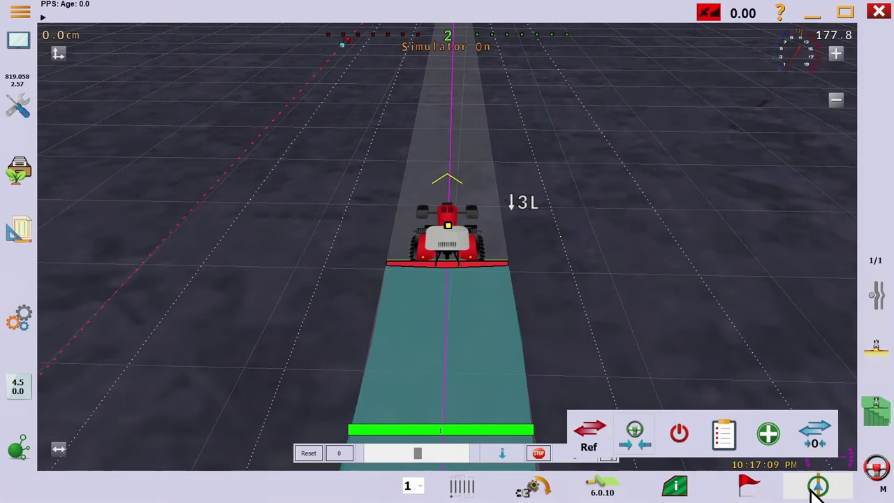
{"action": "left_click", "coordinate": [725, 435]}
{"action": "left_click", "coordinate": [125, 52]}
{"action": "left_click", "coordinate": [45, 51]}
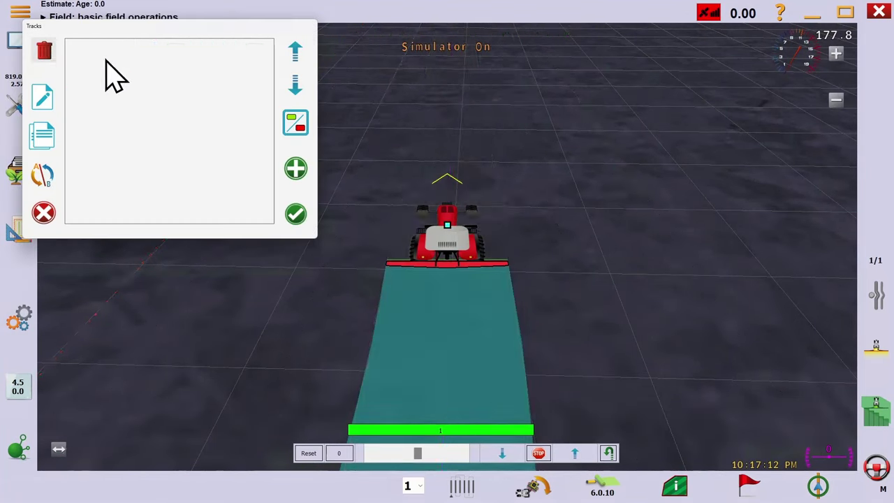
{"action": "left_click", "coordinate": [296, 215]}
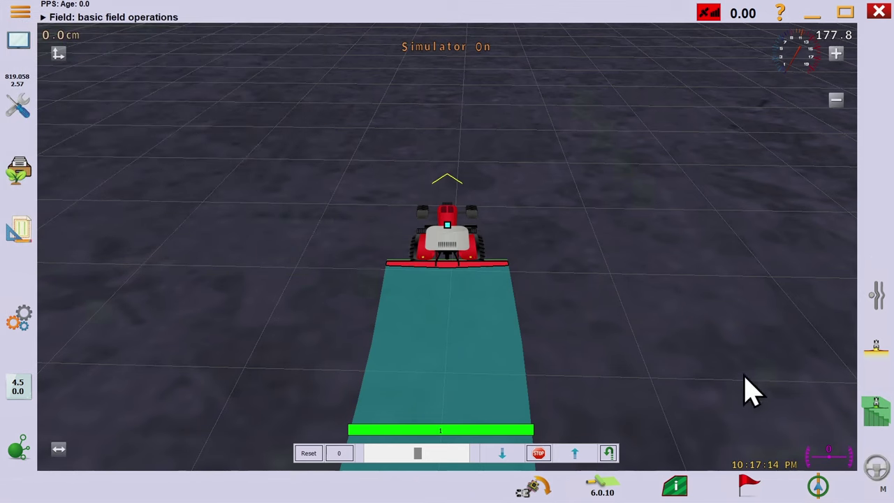
Turn section control off and clear all applied coverage from the field
{"action": "left_click", "coordinate": [877, 419]}
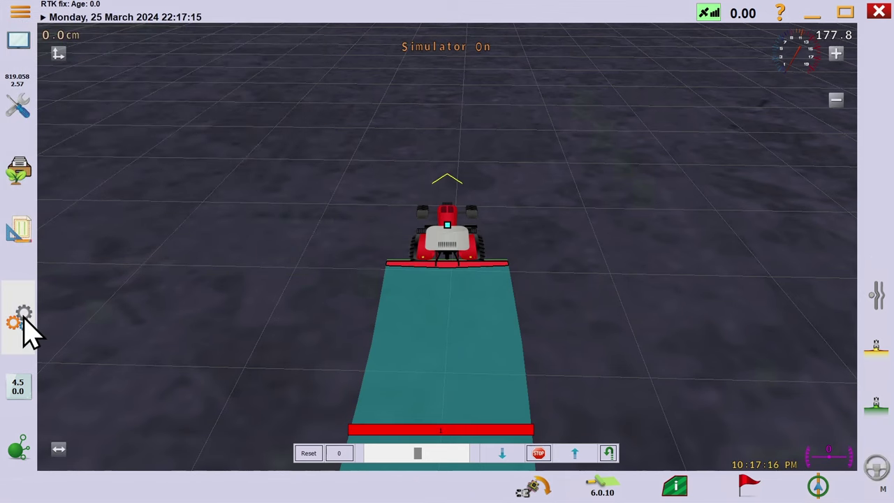
{"action": "left_click", "coordinate": [19, 234]}
{"action": "left_click", "coordinate": [113, 353]}
{"action": "left_click", "coordinate": [440, 278]}
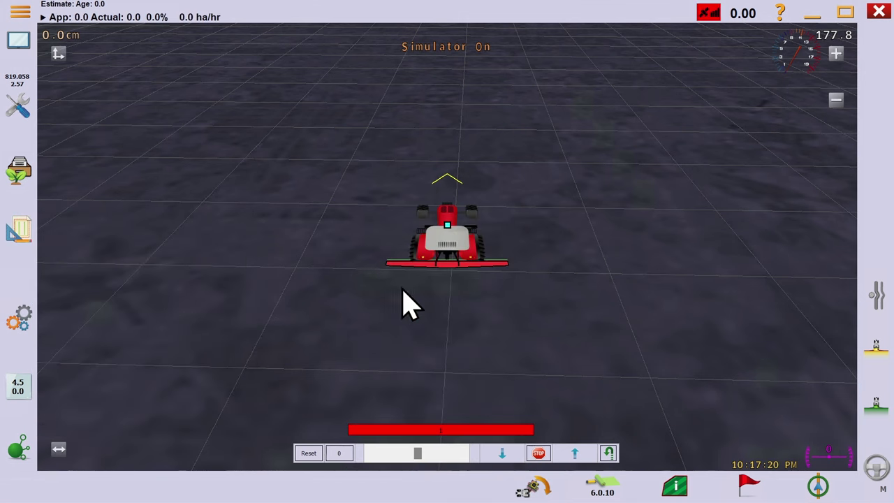
Open the boundary tool's satellite map view and enable boundary point drawing
{"action": "left_click", "coordinate": [17, 235]}
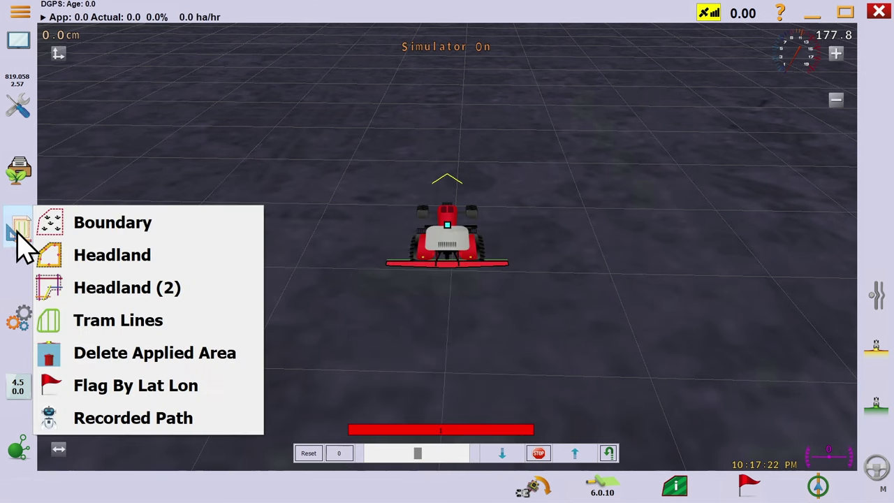
{"action": "left_click", "coordinate": [111, 230]}
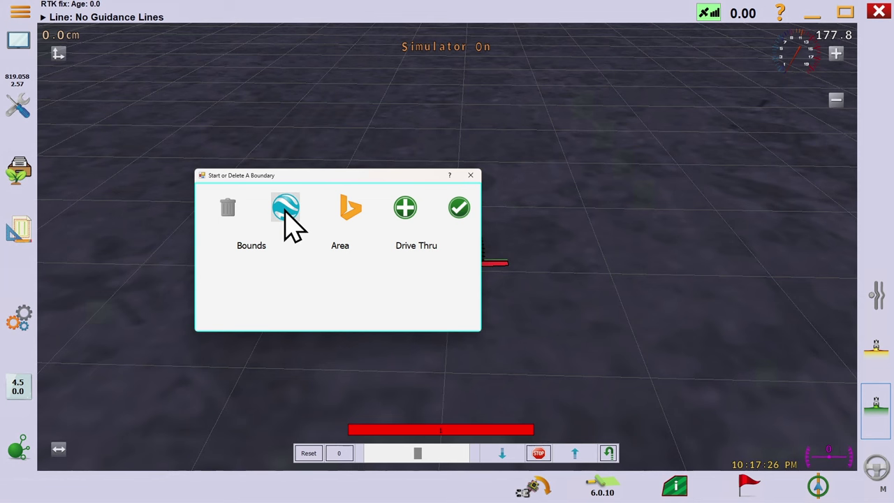
{"action": "left_click", "coordinate": [352, 209]}
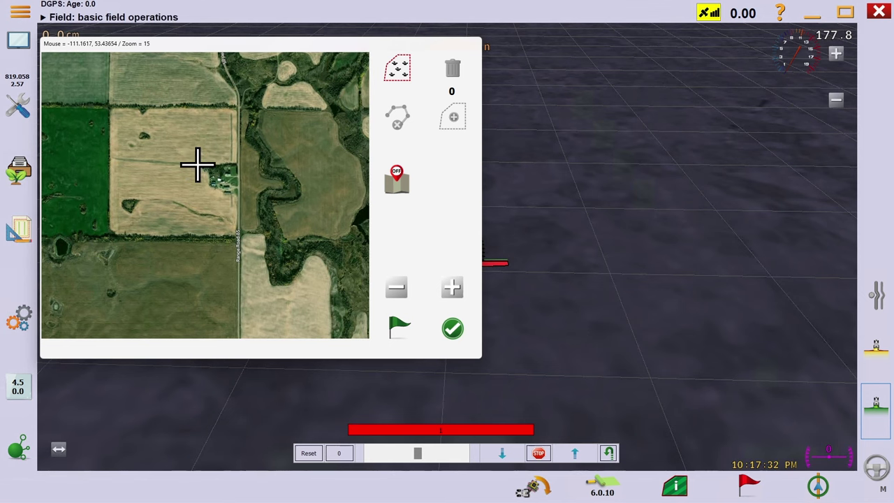
{"action": "left_click", "coordinate": [398, 68]}
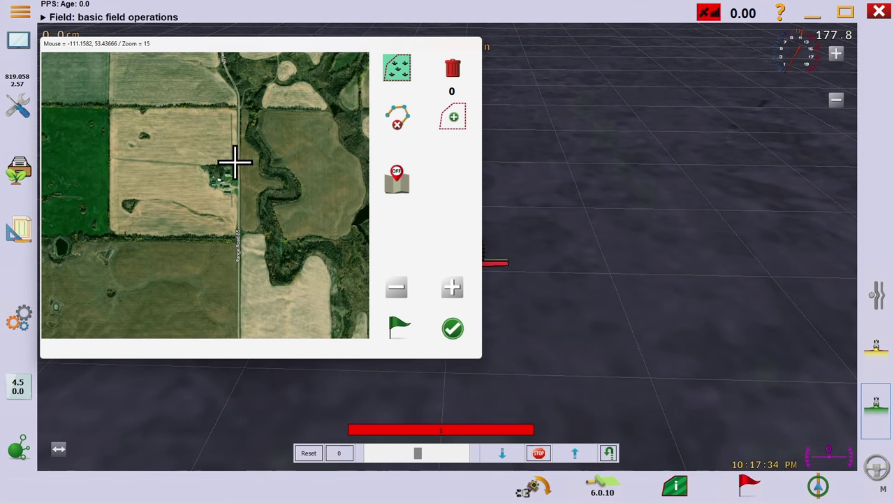
Trace six boundary points around the field west of the farmstead and save the boundary
{"action": "left_click", "coordinate": [234, 162]}
{"action": "left_click", "coordinate": [204, 183]}
{"action": "left_click", "coordinate": [230, 196]}
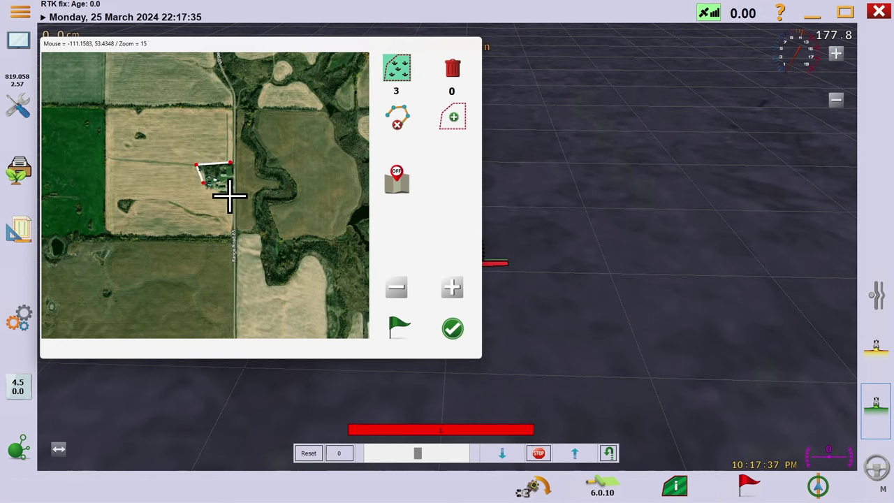
{"action": "left_click", "coordinate": [229, 220]}
{"action": "left_click", "coordinate": [109, 187]}
{"action": "left_click", "coordinate": [106, 108]}
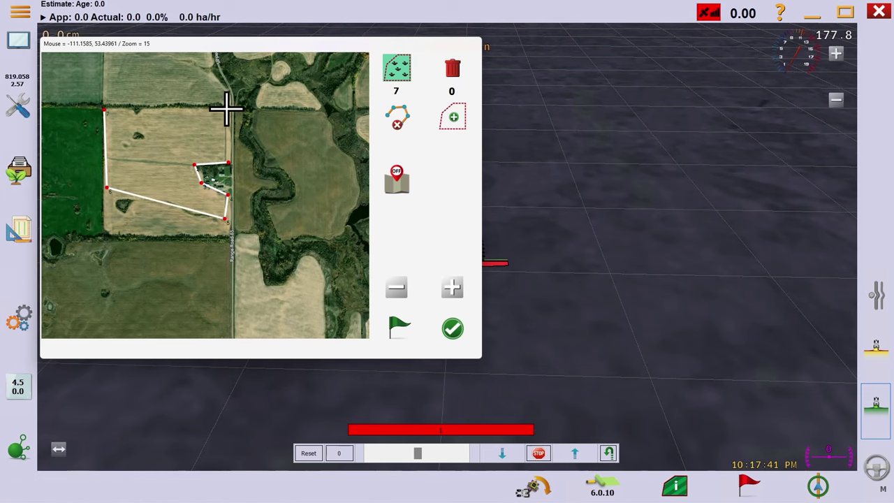
{"action": "left_click", "coordinate": [454, 119]}
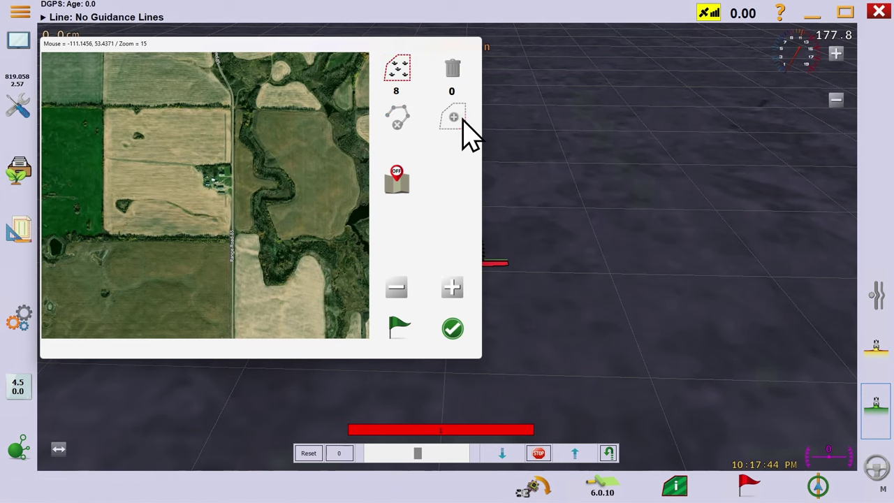
{"action": "left_click", "coordinate": [453, 330]}
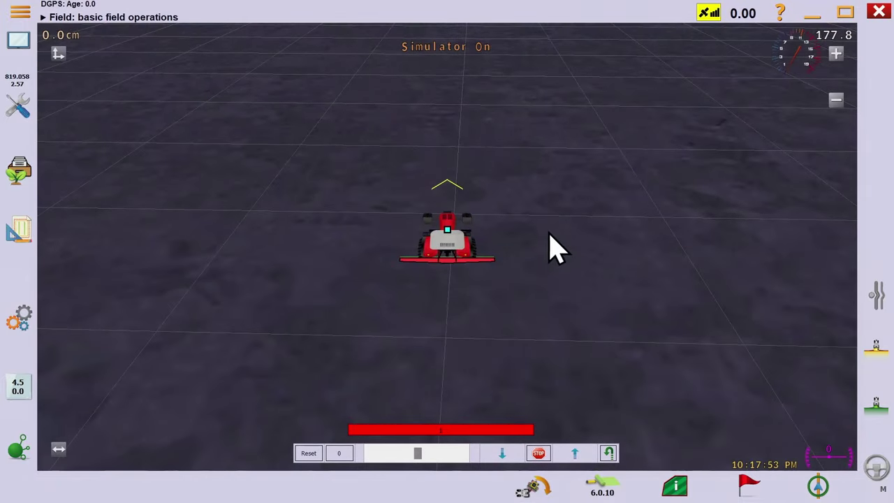
Delete the field's existing Outer boundary
{"action": "left_click", "coordinate": [18, 234]}
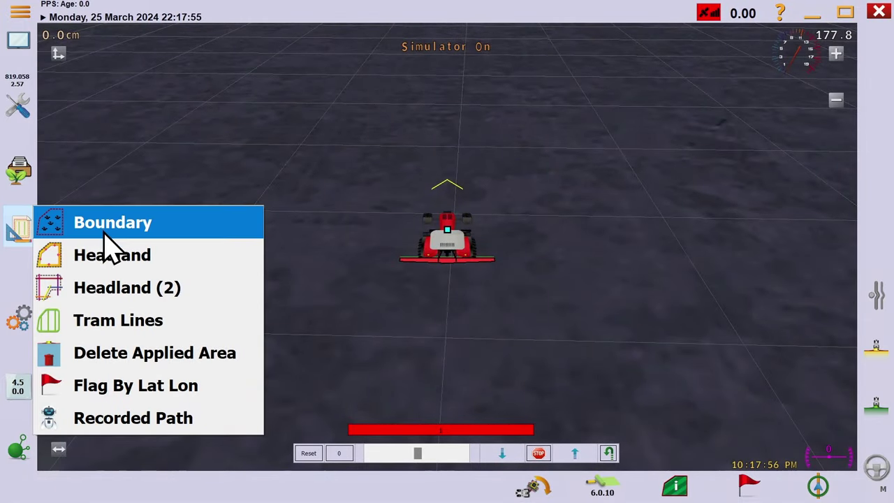
{"action": "left_click", "coordinate": [106, 233]}
{"action": "left_click", "coordinate": [262, 262]}
{"action": "left_click", "coordinate": [229, 208]}
{"action": "left_click", "coordinate": [442, 278]}
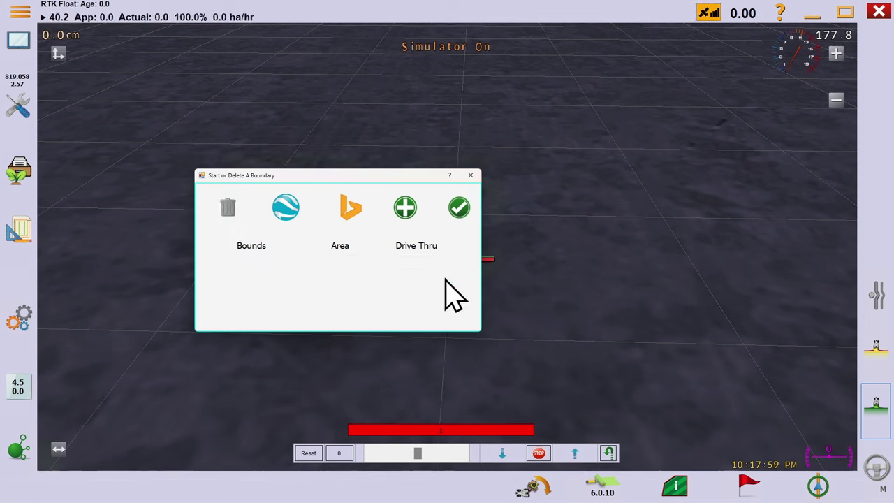
Set up drive-through boundary recording offset on the tractor's left side
{"action": "left_click", "coordinate": [410, 208]}
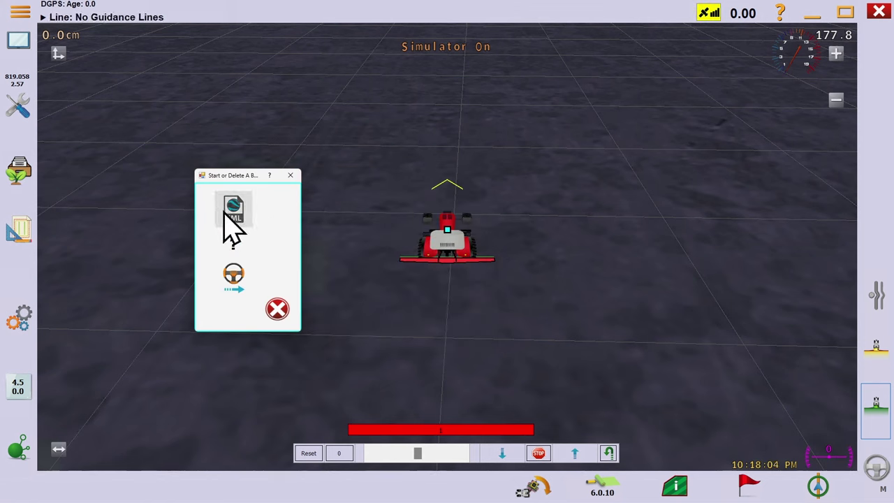
{"action": "left_click", "coordinate": [234, 276]}
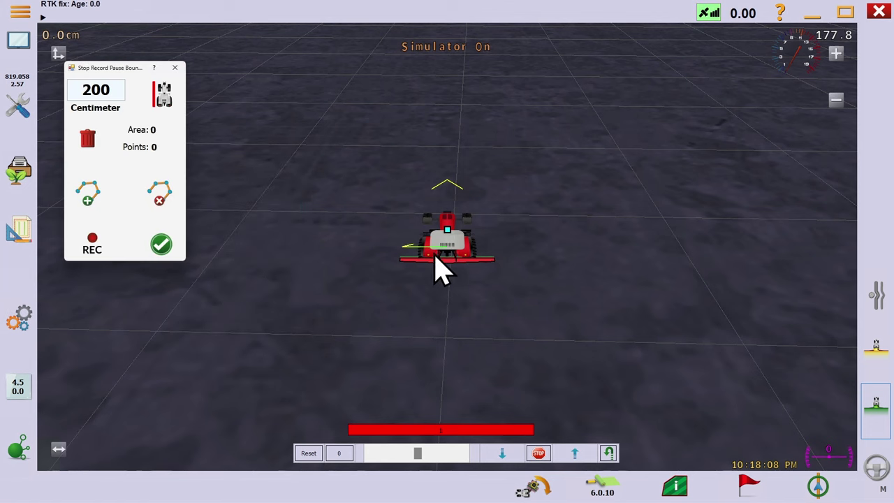
{"action": "left_click_drag", "start_coordinate": [121, 68], "coordinate": [321, 135]}
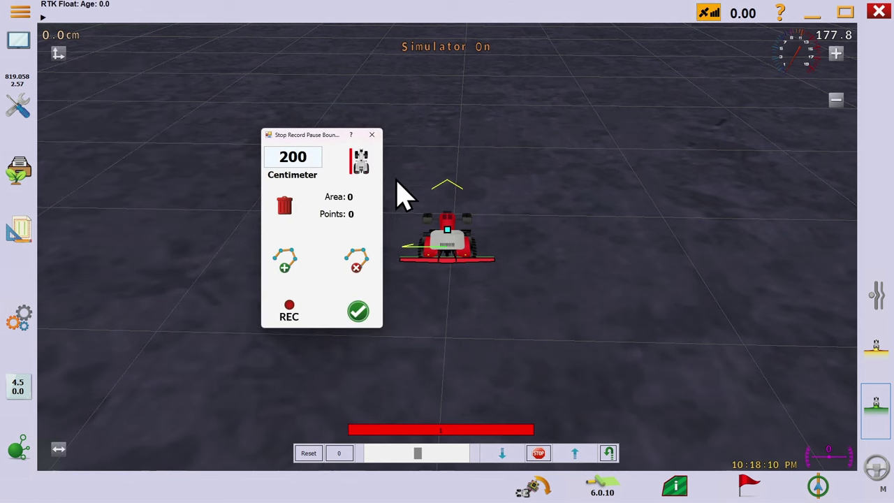
{"action": "left_click", "coordinate": [356, 165]}
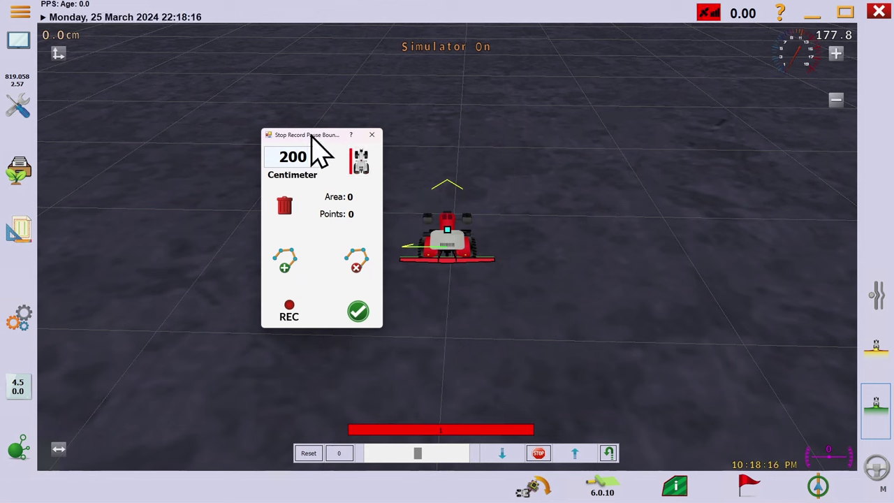
{"action": "left_click_drag", "start_coordinate": [310, 138], "coordinate": [218, 139]}
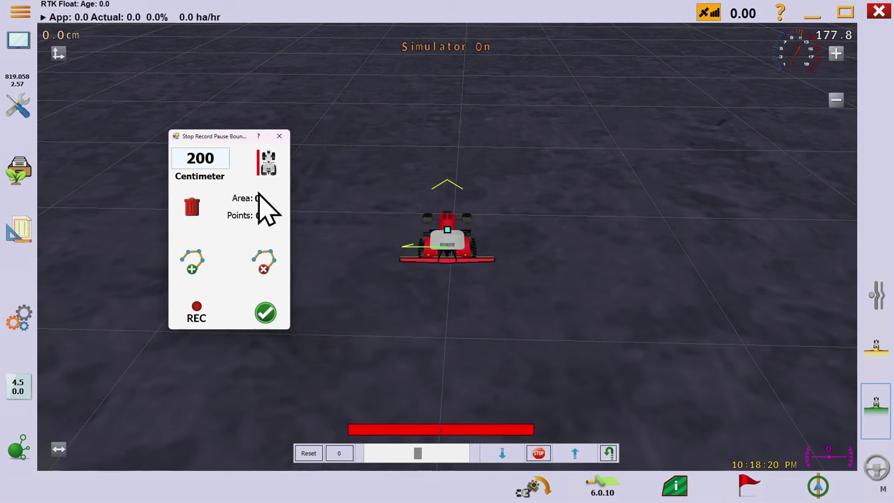
Record the first boundary stretch while steering the simulated tractor, then pause at the corner
{"action": "left_click", "coordinate": [197, 315]}
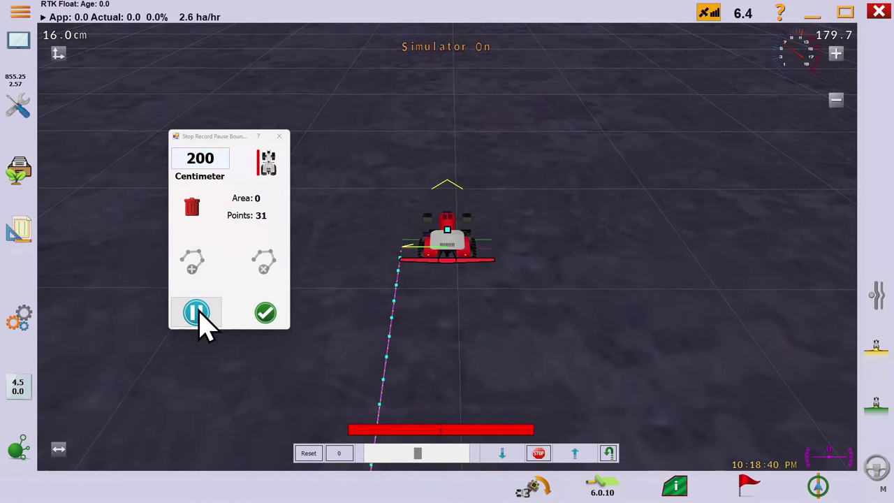
{"action": "left_click", "coordinate": [199, 314]}
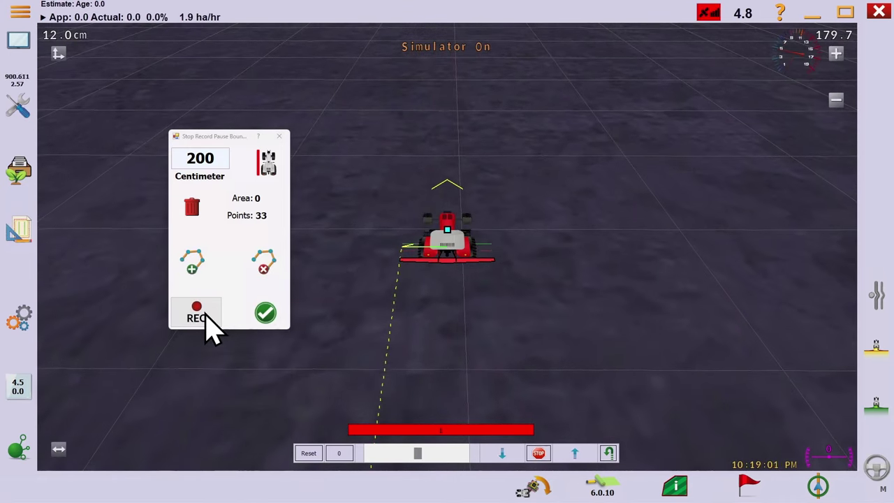
{"action": "left_click", "coordinate": [203, 318]}
{"action": "key", "text": "Up"}
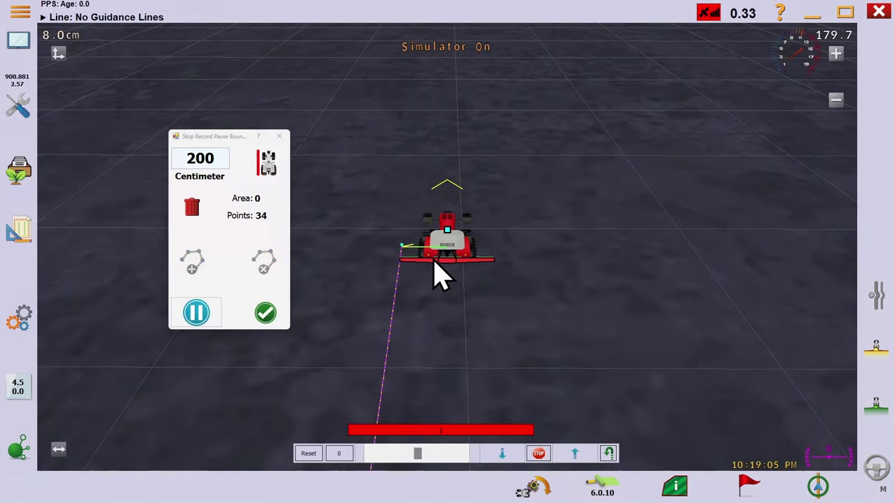
{"action": "key", "text": "Left"}
{"action": "key", "text": "Left"}
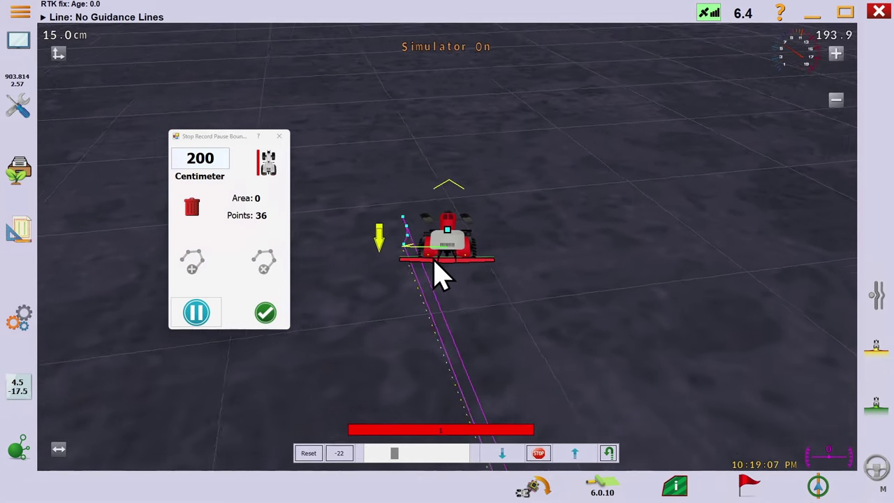
{"action": "key", "text": "Down"}
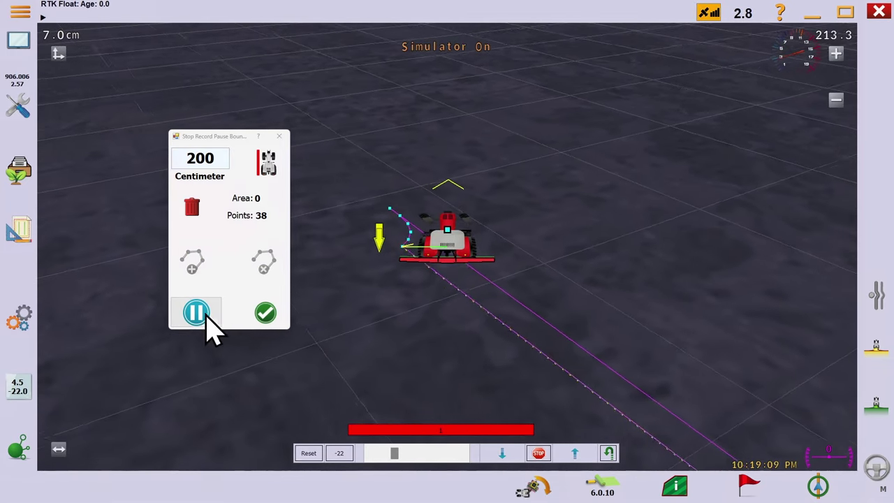
{"action": "left_click", "coordinate": [204, 311]}
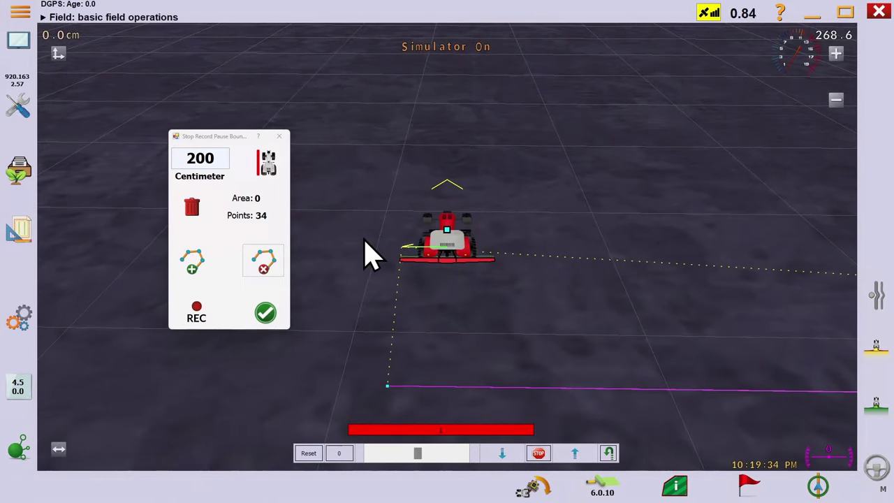
Drive the remaining field sides with boundary recording on, pausing as needed, until the loop closes
{"action": "left_click", "coordinate": [196, 315]}
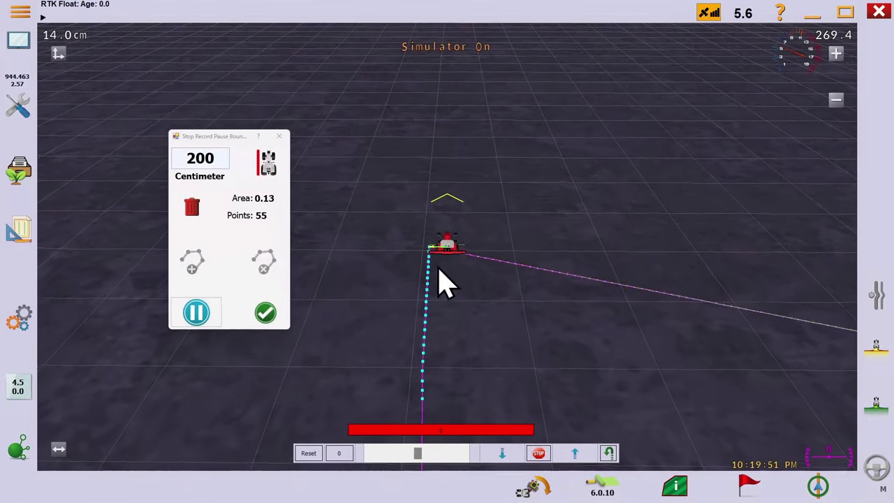
{"action": "left_click", "coordinate": [197, 313]}
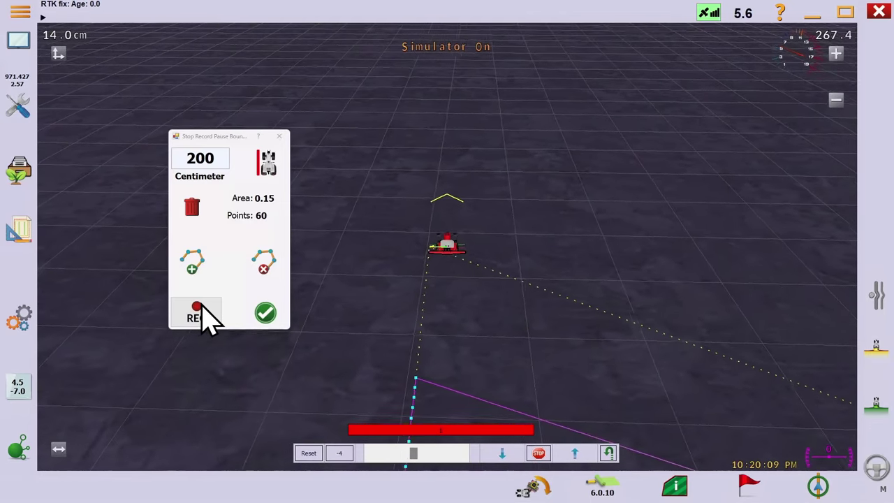
{"action": "left_click", "coordinate": [198, 313]}
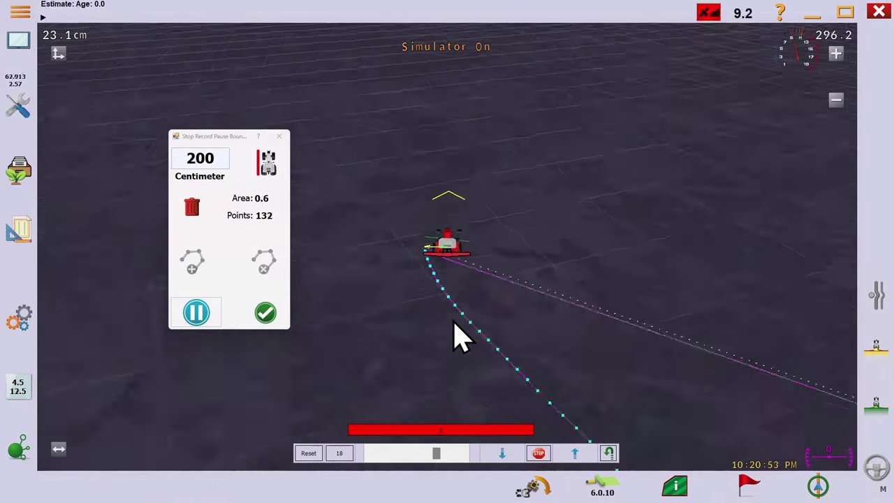
{"action": "left_click", "coordinate": [838, 56]}
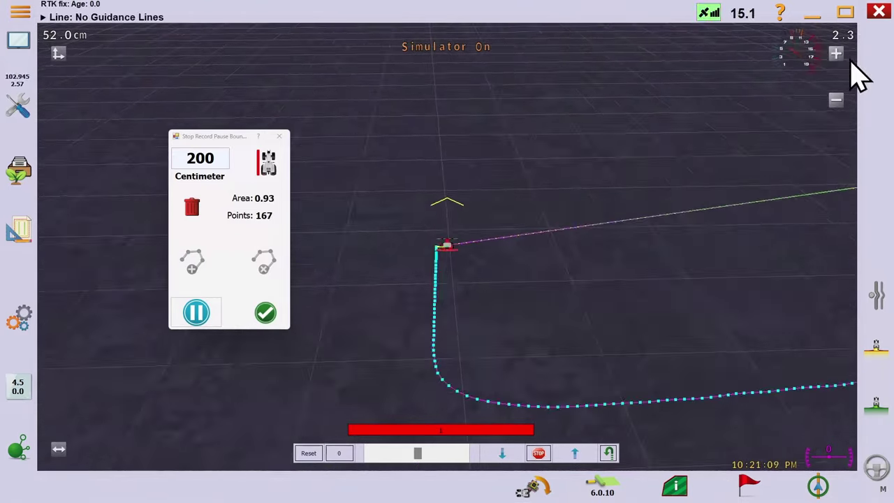
{"action": "left_click", "coordinate": [196, 314]}
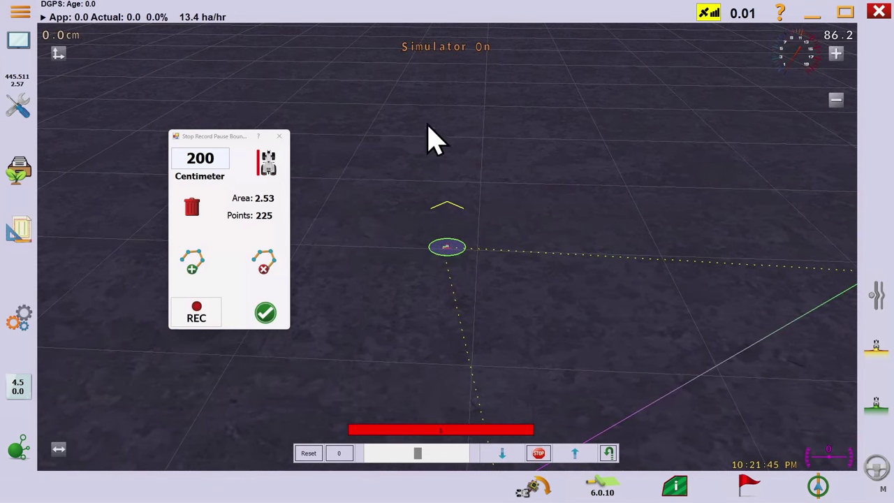
{"action": "left_click", "coordinate": [194, 315]}
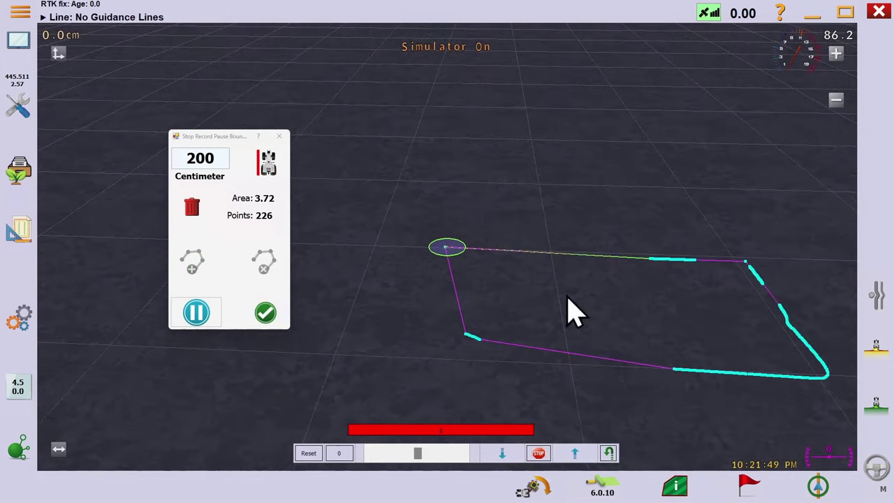
Finish and save the boundary, then show its 3.72 ha area statistics
{"action": "left_click", "coordinate": [265, 314]}
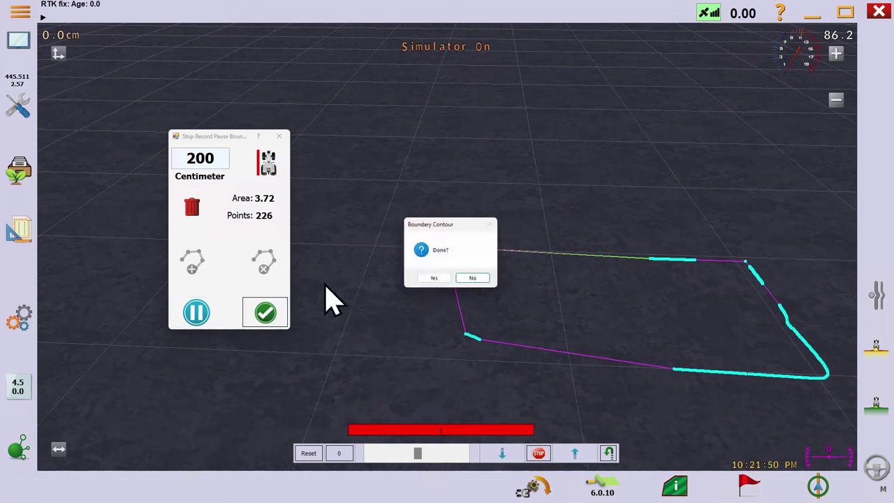
{"action": "left_click", "coordinate": [433, 278]}
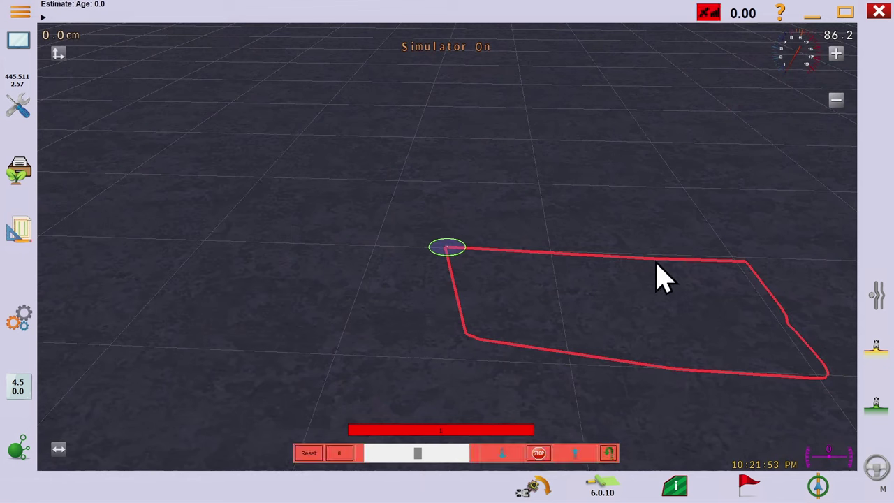
{"action": "left_click", "coordinate": [675, 489]}
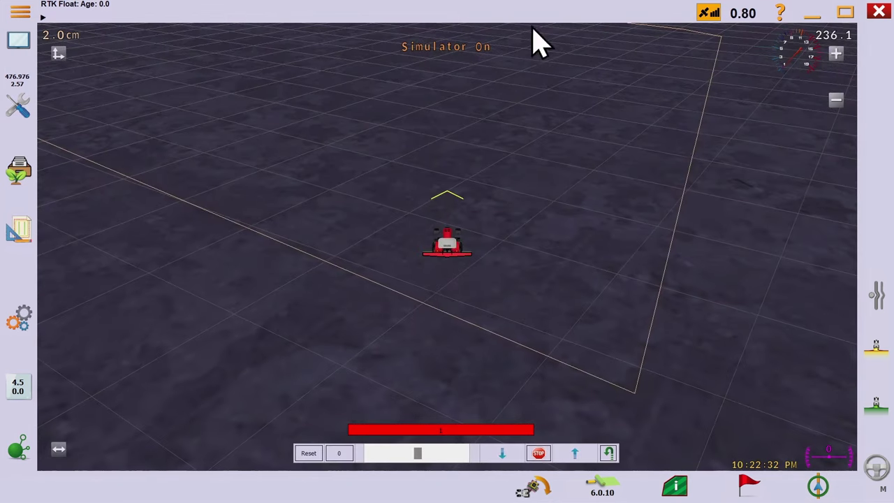
Build a 16.0 m headland of four 4.0 m tool widths and accept it
{"action": "left_click", "coordinate": [26, 238]}
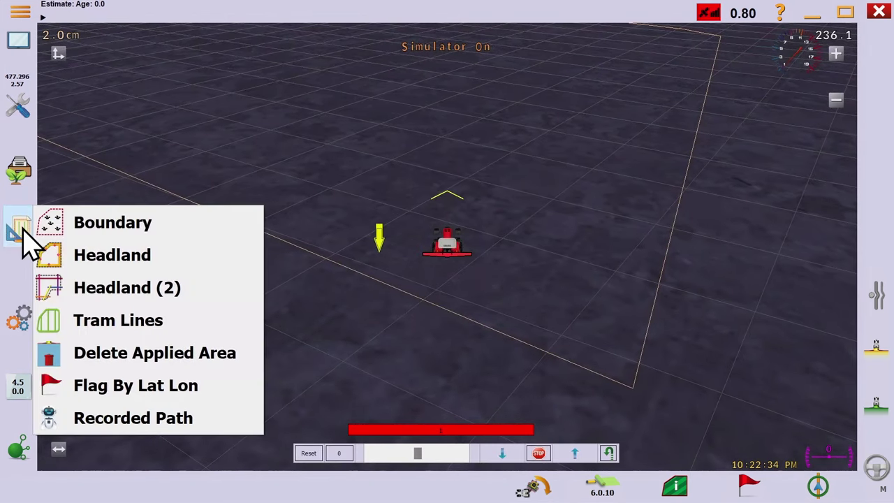
{"action": "left_click", "coordinate": [80, 256]}
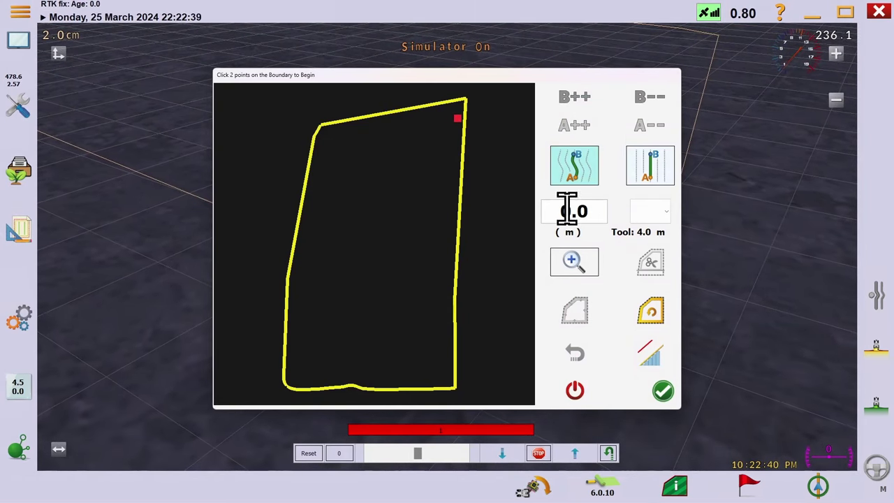
{"action": "left_click", "coordinate": [665, 216]}
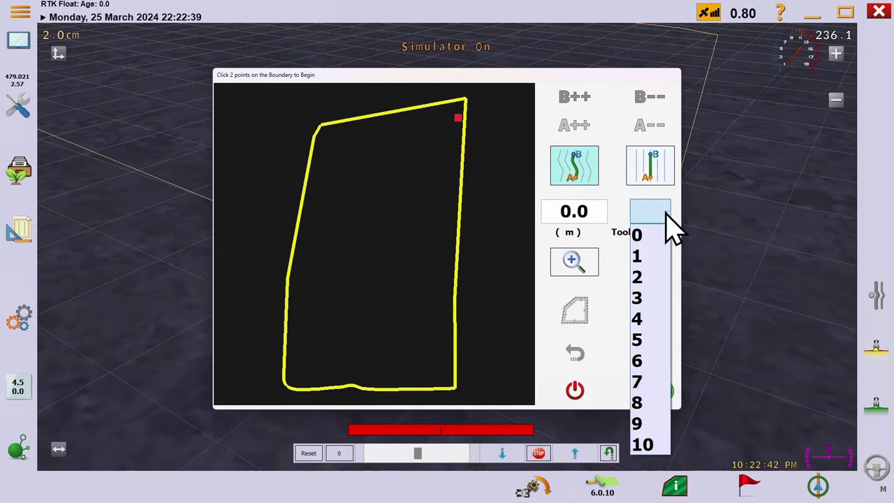
{"action": "left_click", "coordinate": [641, 321]}
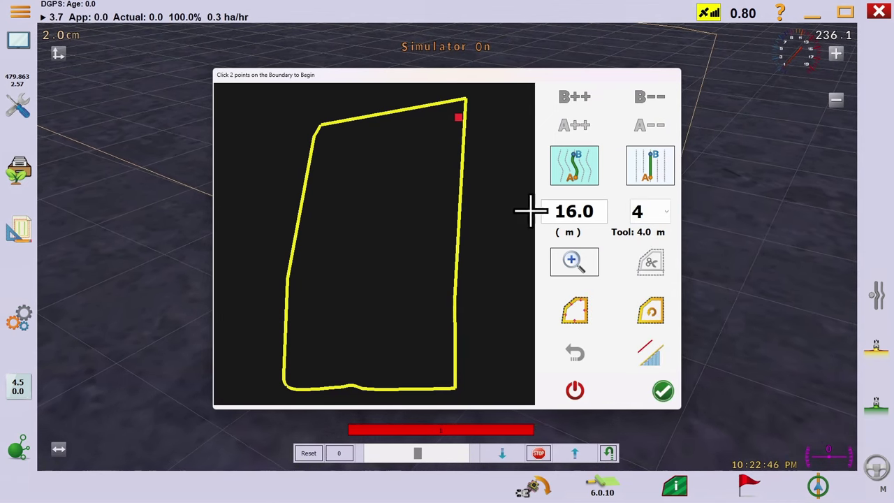
{"action": "left_click", "coordinate": [574, 310]}
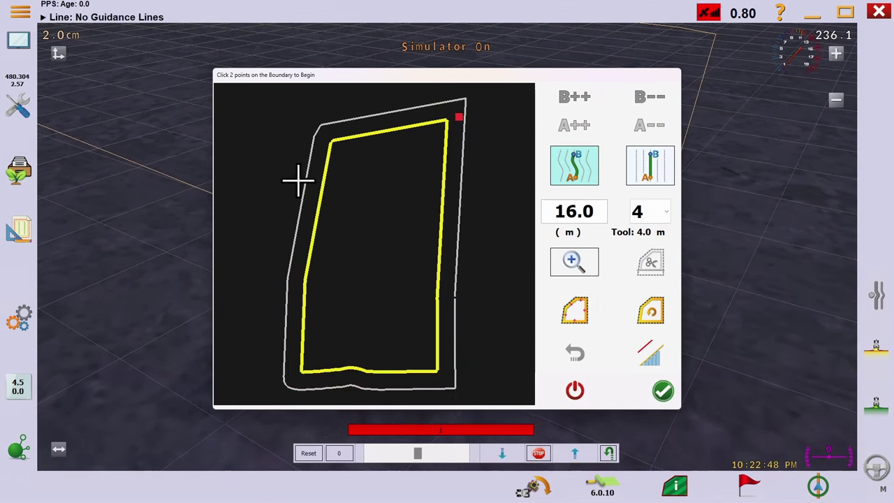
{"action": "left_click", "coordinate": [660, 393]}
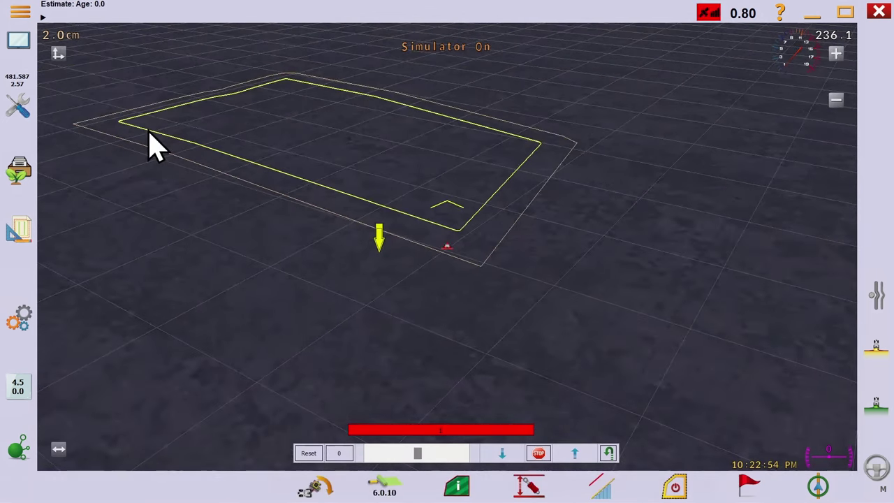
Toggle the headland line off and back on, then enable hydraulic lift control
{"action": "left_click", "coordinate": [675, 493]}
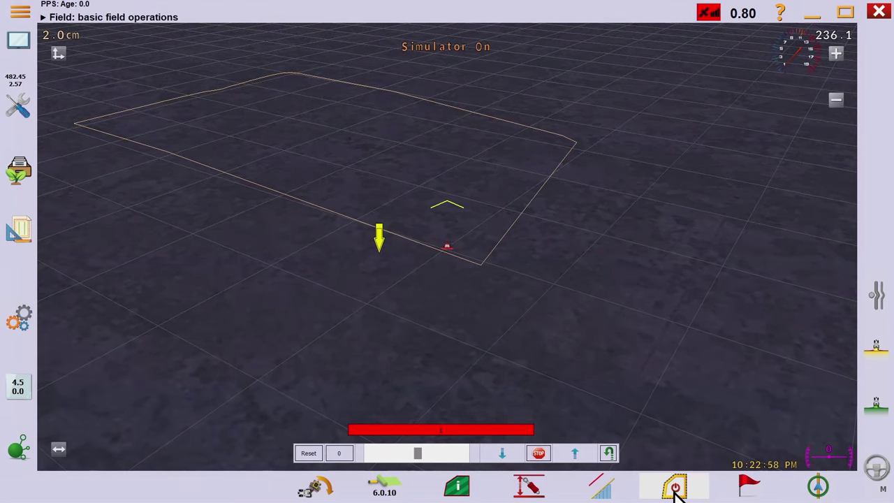
{"action": "left_click", "coordinate": [676, 490]}
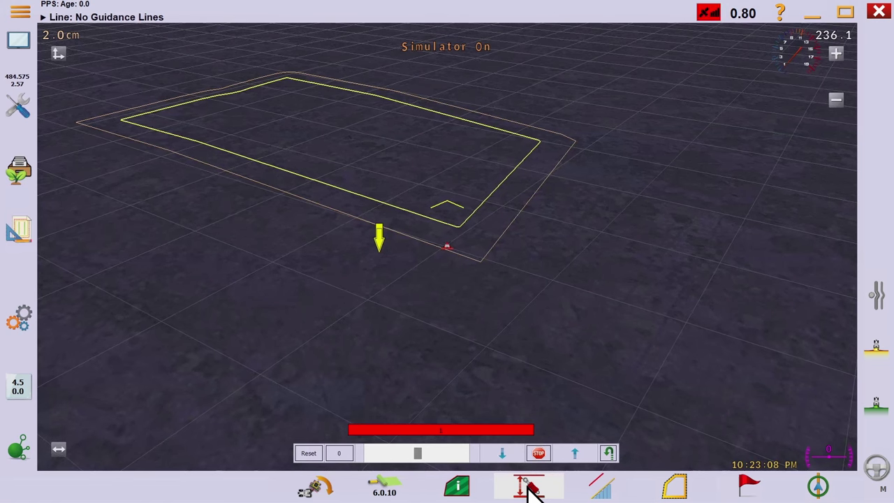
{"action": "left_click", "coordinate": [531, 489]}
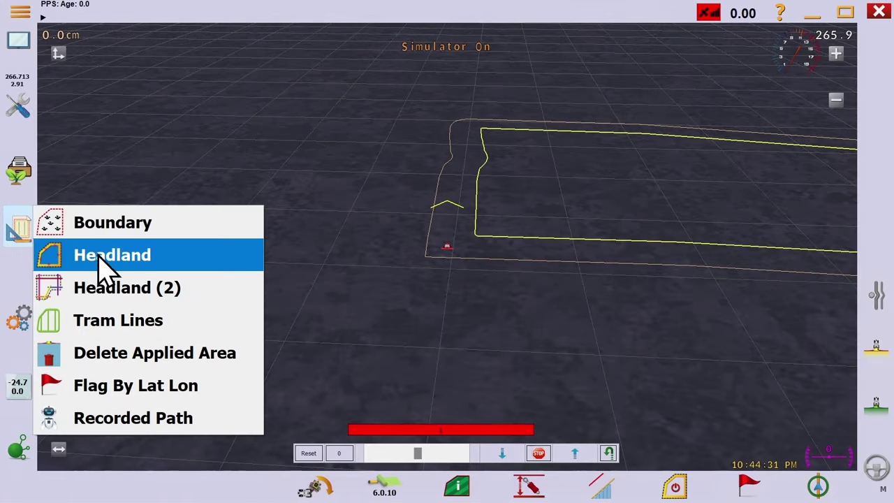
Reset the headland onto the field boundary, accept it, and open the Headland (2) builder
{"action": "left_click", "coordinate": [104, 261]}
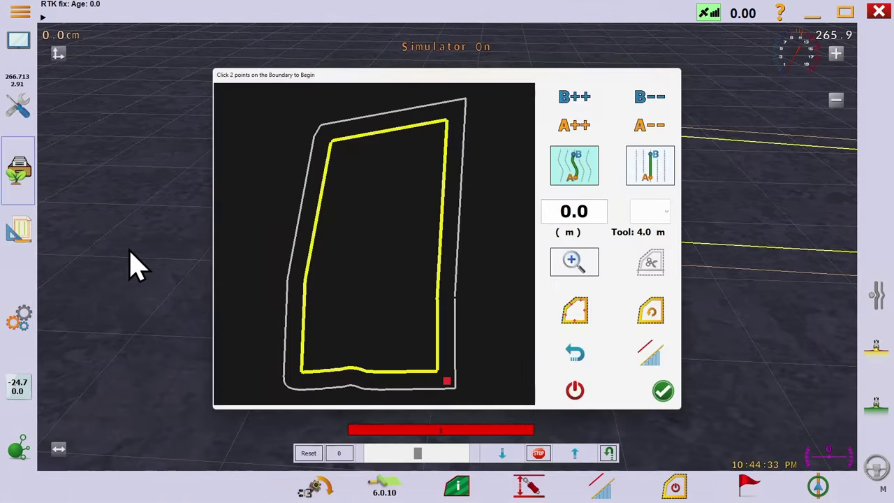
{"action": "left_click", "coordinate": [651, 312]}
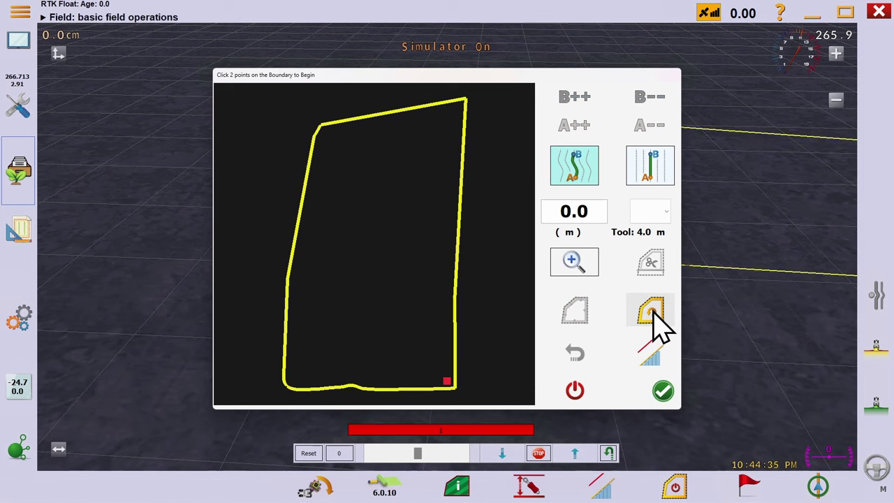
{"action": "left_click", "coordinate": [664, 395]}
{"action": "left_click", "coordinate": [22, 234]}
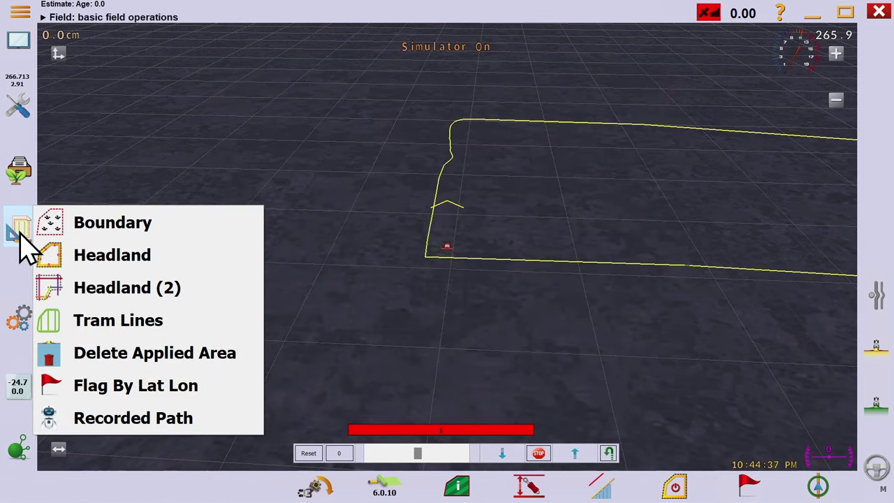
{"action": "left_click", "coordinate": [128, 288]}
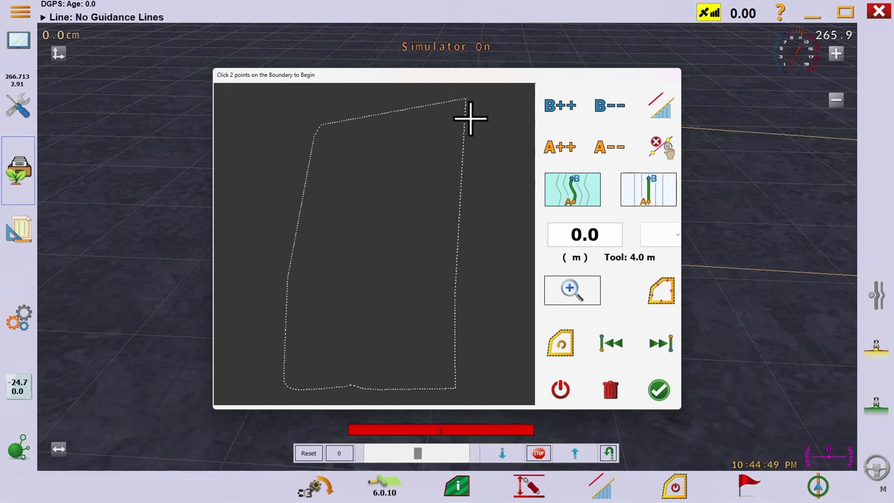
Build a 1-pass, 4.0 m headland line along the right boundary edge
{"action": "left_click", "coordinate": [465, 120]}
{"action": "left_click", "coordinate": [457, 360]}
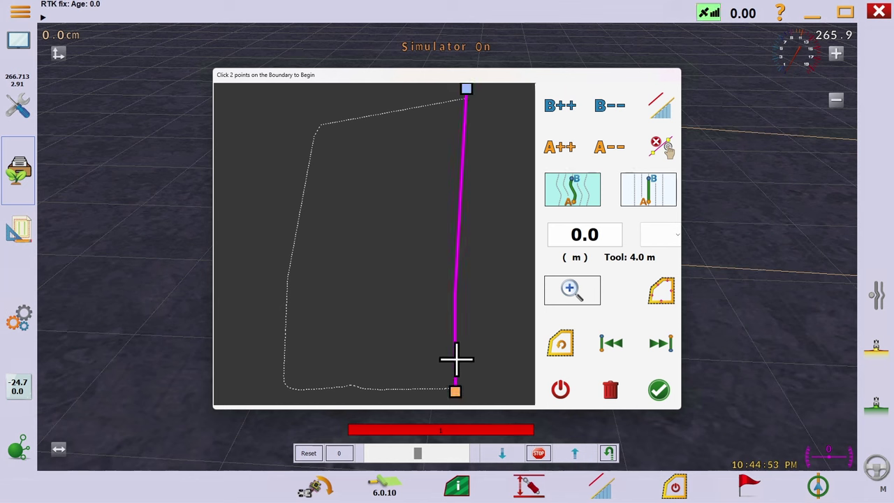
{"action": "left_click", "coordinate": [674, 236]}
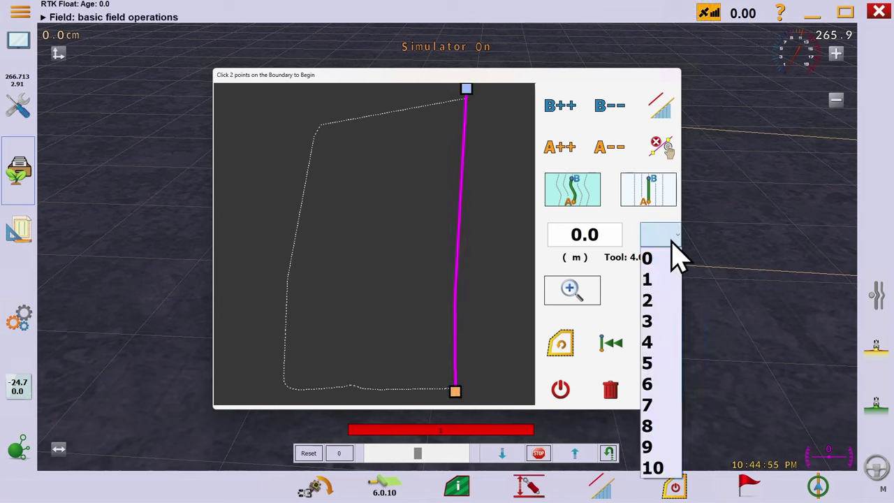
{"action": "left_click", "coordinate": [653, 280]}
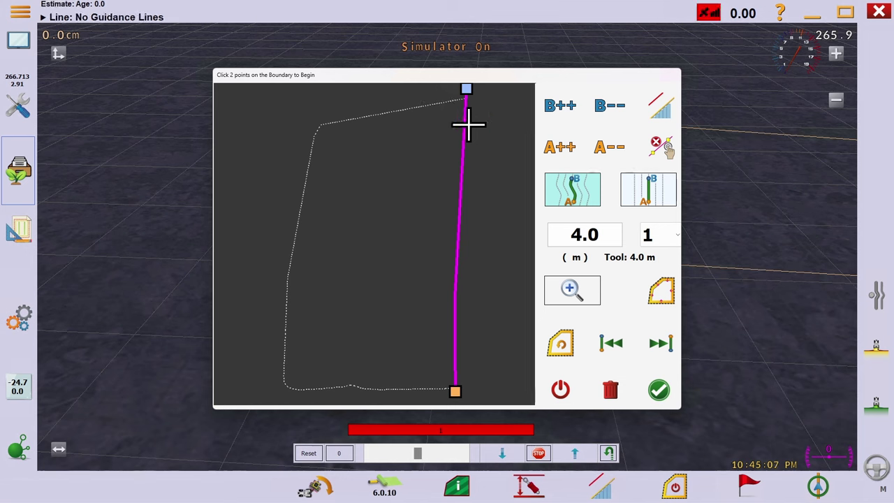
Build a 4-pass, 16.0 m headland line along the top edge, shifted into the field
{"action": "left_click", "coordinate": [456, 101]}
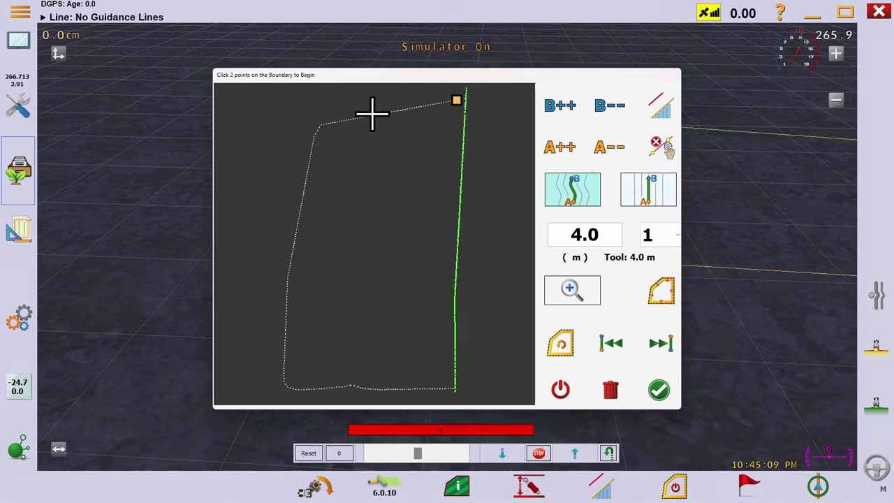
{"action": "left_click", "coordinate": [331, 138]}
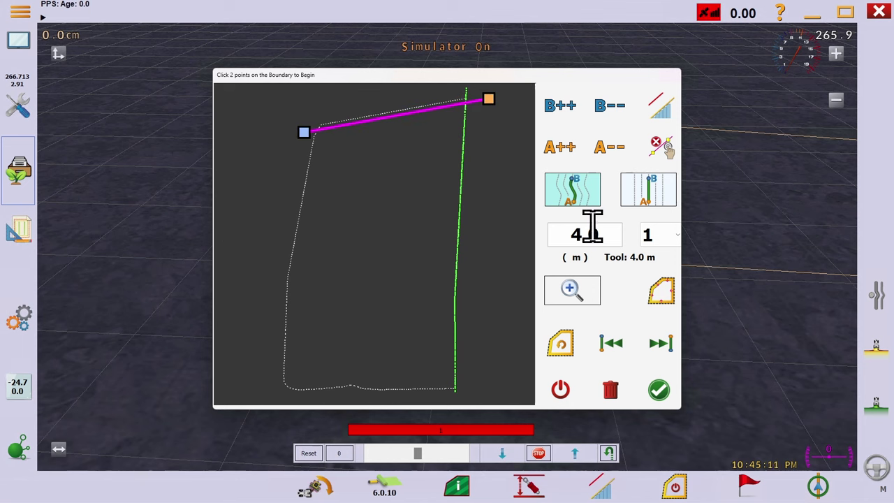
{"action": "left_click", "coordinate": [675, 235]}
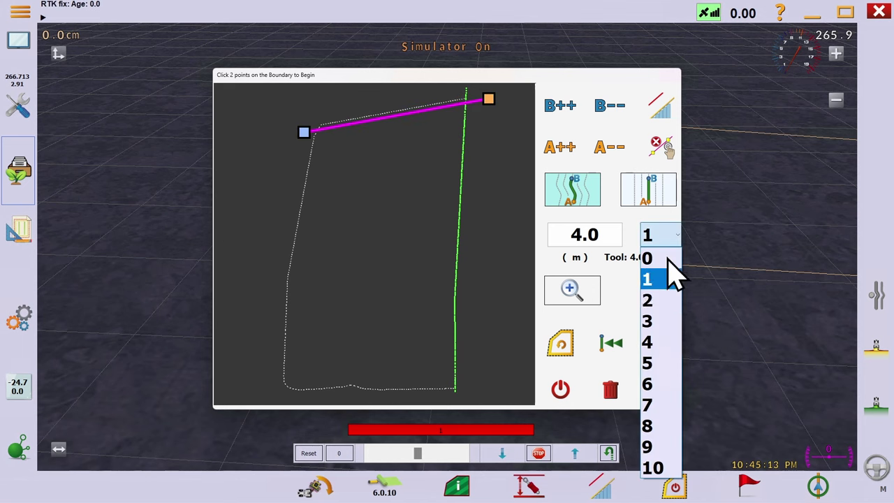
{"action": "left_click", "coordinate": [661, 342]}
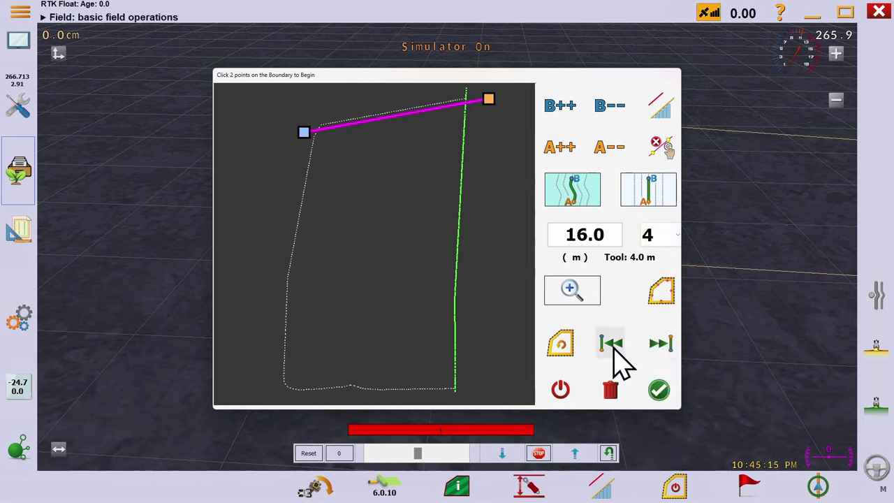
{"action": "left_click", "coordinate": [461, 99]}
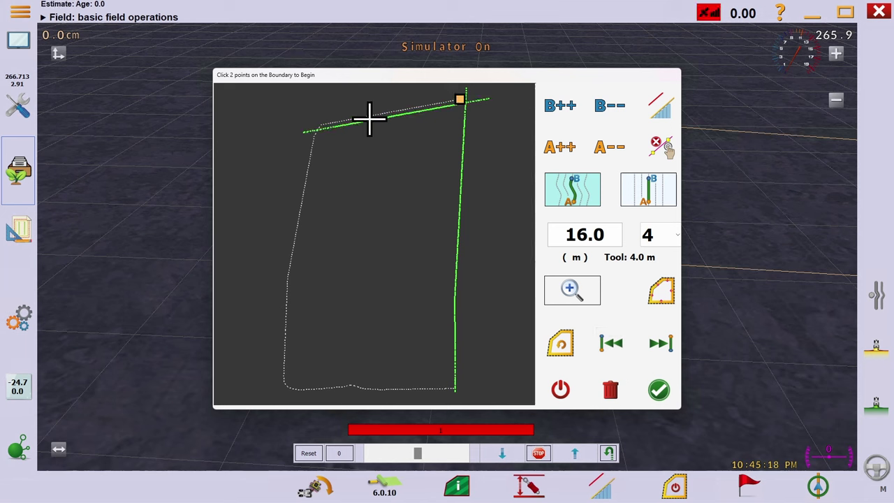
{"action": "left_click", "coordinate": [334, 122]}
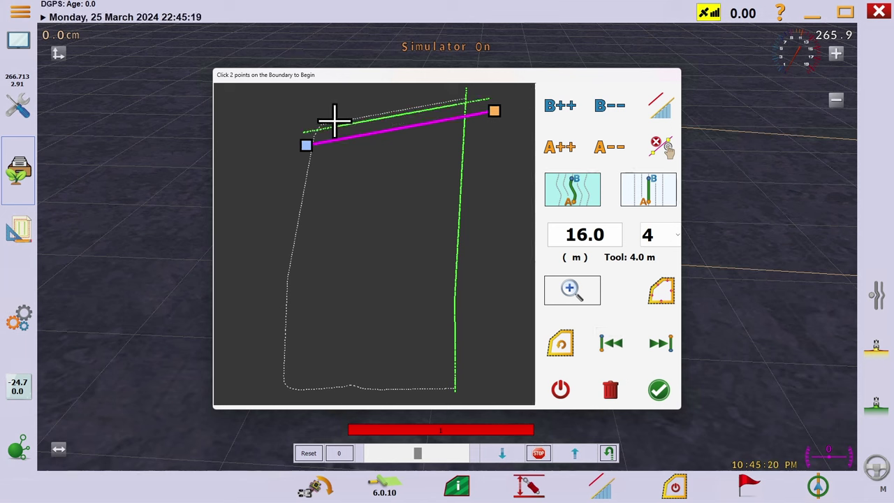
{"action": "left_click", "coordinate": [613, 355]}
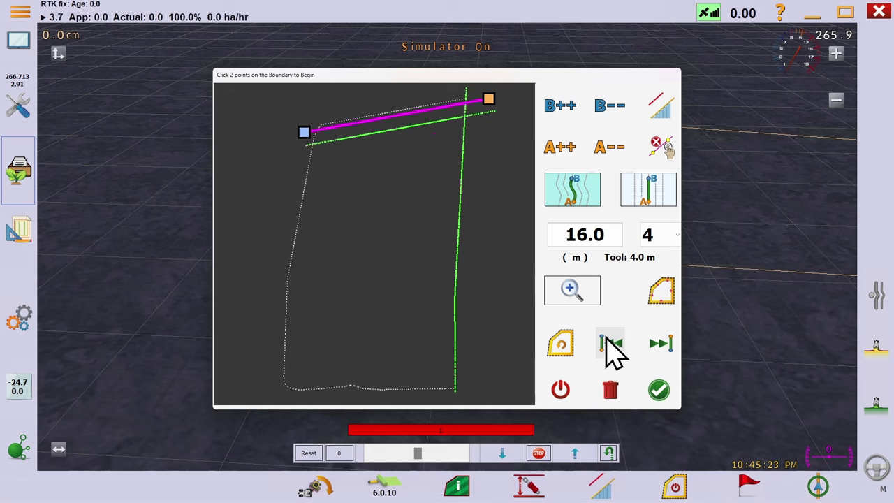
{"action": "left_click", "coordinate": [615, 393]}
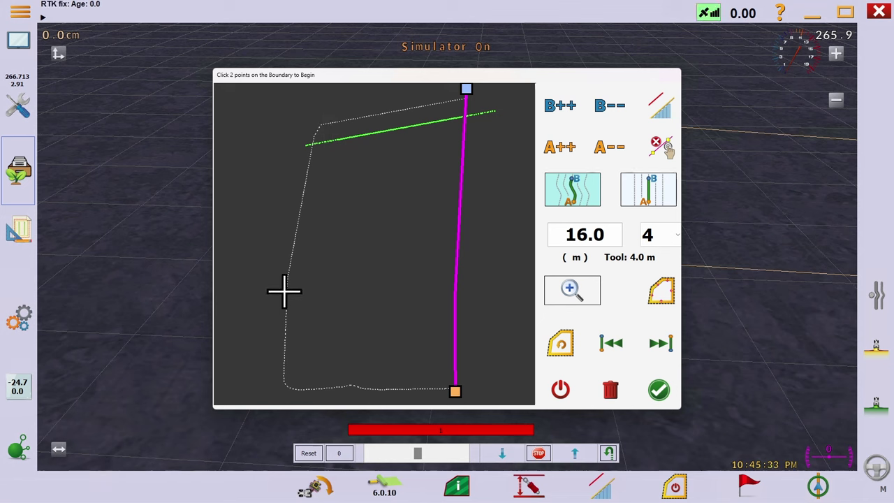
Add a 4-pass headland section following the curved left boundary edge
{"action": "left_click", "coordinate": [316, 133]}
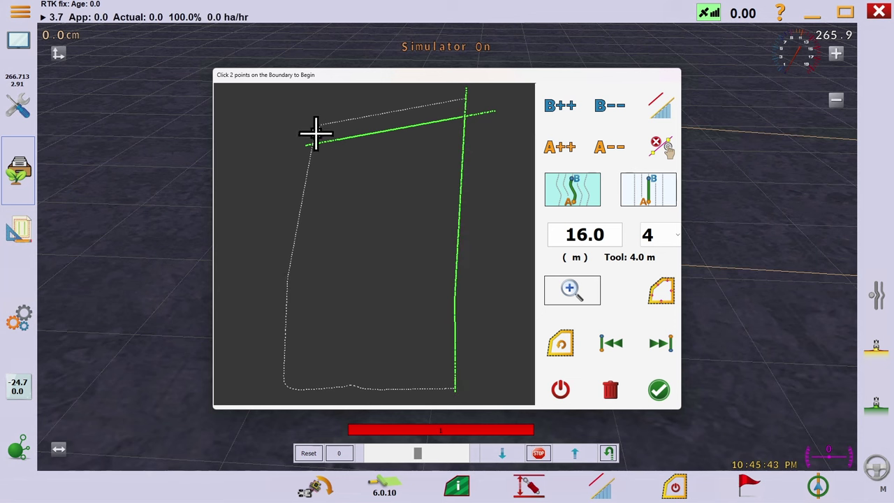
{"action": "left_click", "coordinate": [675, 235]}
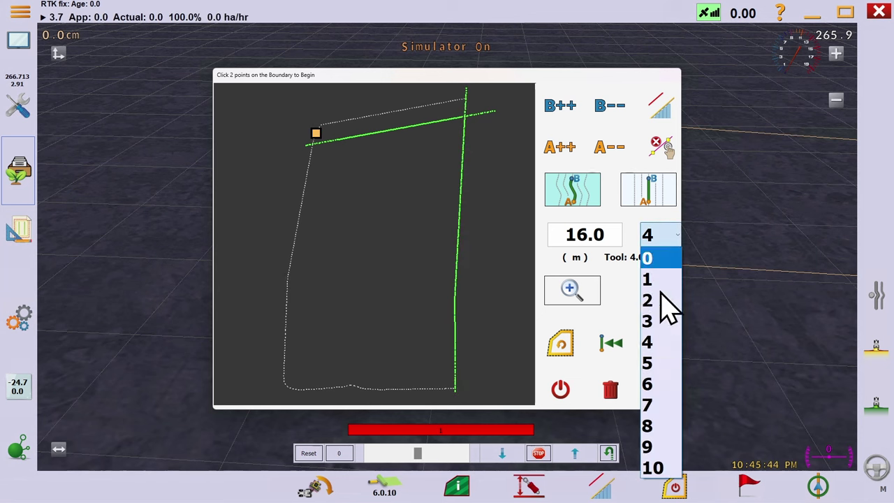
{"action": "left_click", "coordinate": [659, 343]}
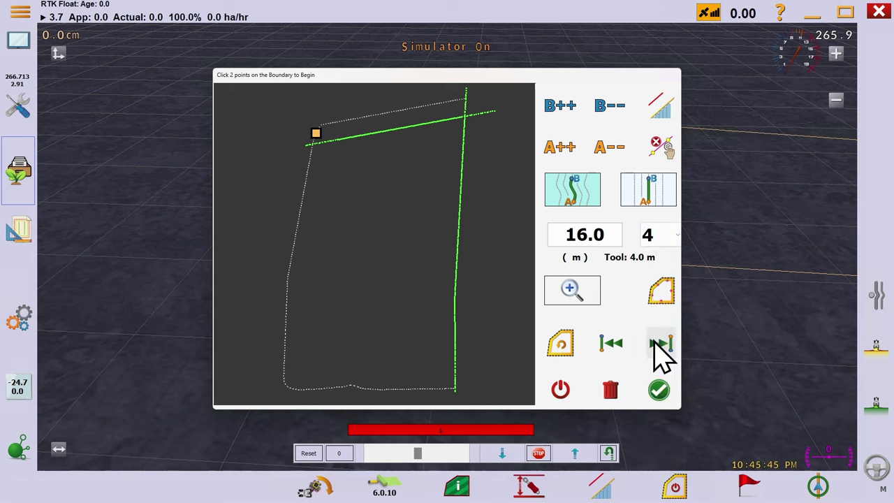
{"action": "left_click", "coordinate": [286, 371]}
{"action": "left_click", "coordinate": [575, 196]}
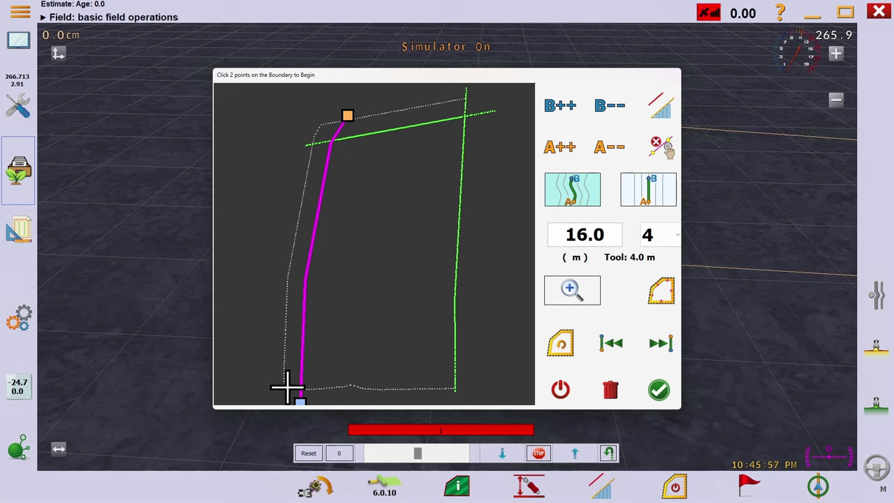
Add the bottom edge section, join all sections into a closed headland, and save it
{"action": "left_click", "coordinate": [287, 386]}
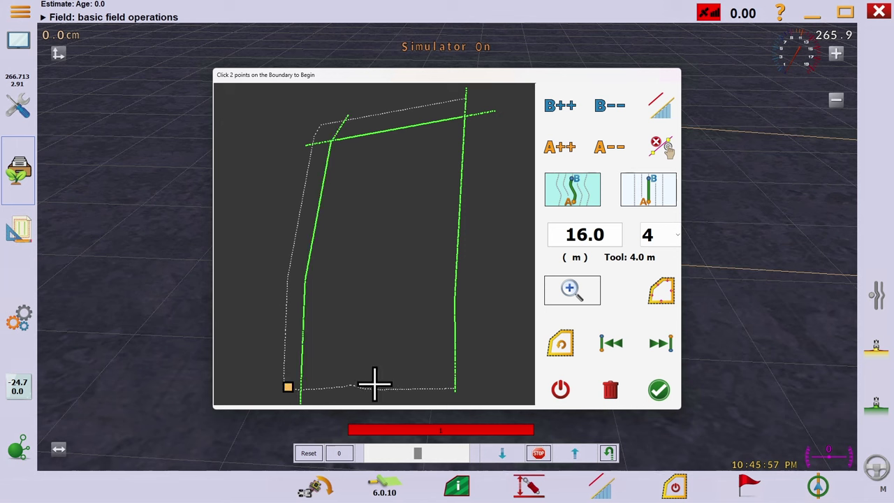
{"action": "left_click", "coordinate": [442, 390]}
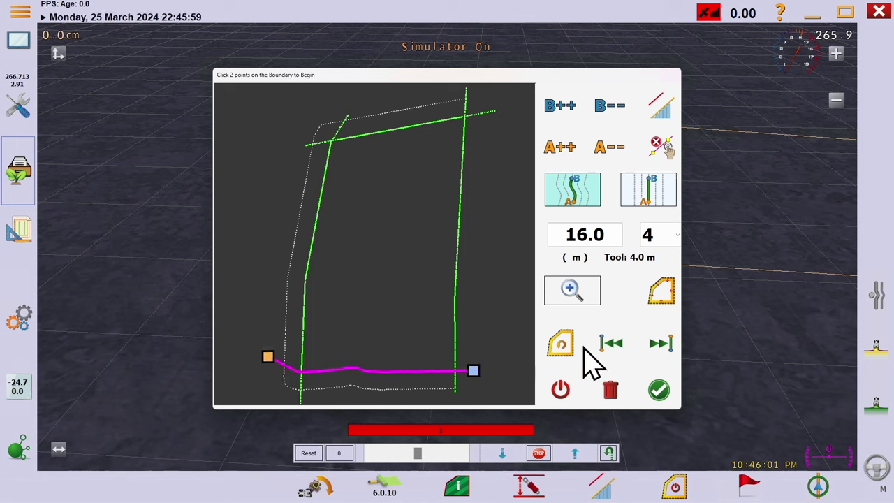
{"action": "left_click", "coordinate": [665, 297]}
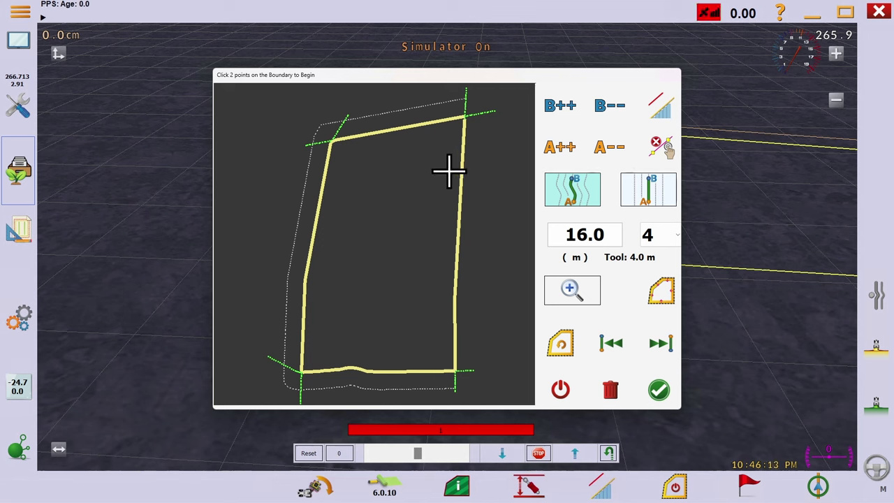
{"action": "left_click", "coordinate": [660, 392]}
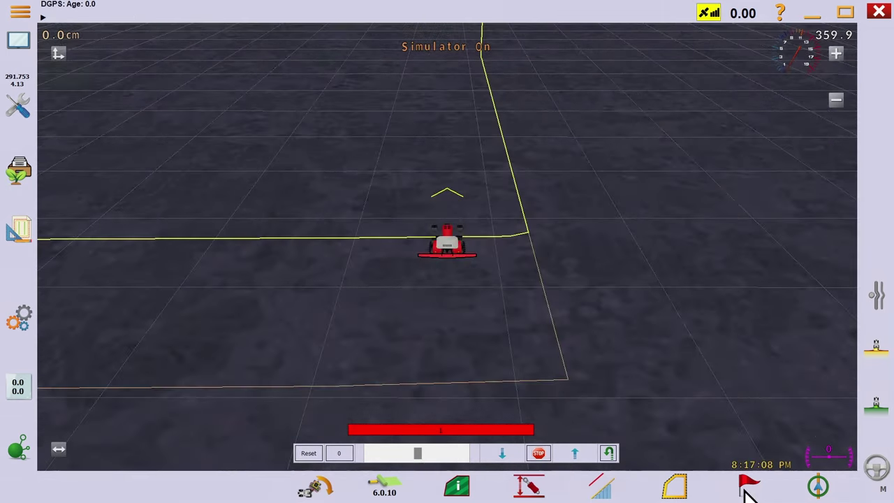
Create a straight AB line referenced to the tractor's right side, setting points A and B
{"action": "left_click", "coordinate": [820, 487]}
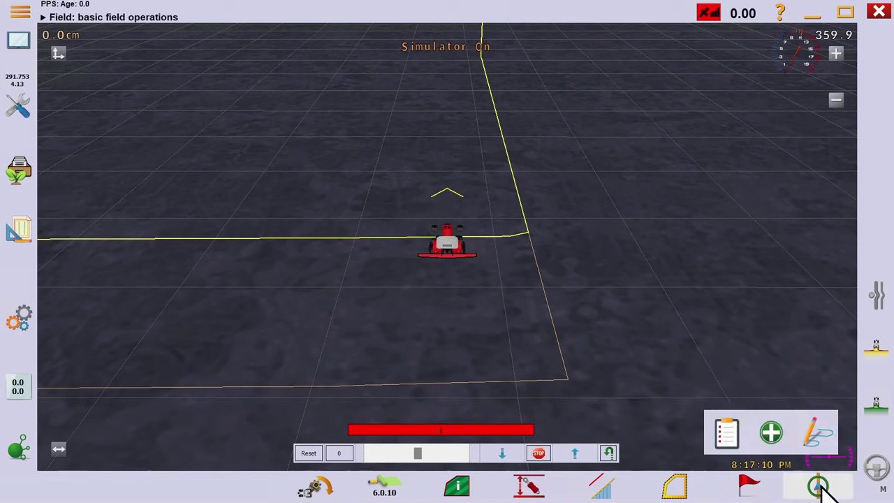
{"action": "left_click", "coordinate": [773, 434]}
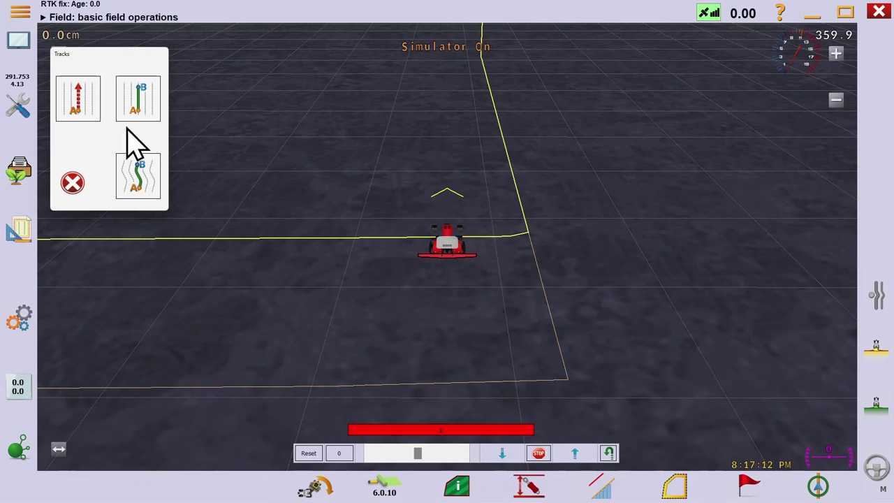
{"action": "left_click", "coordinate": [148, 107]}
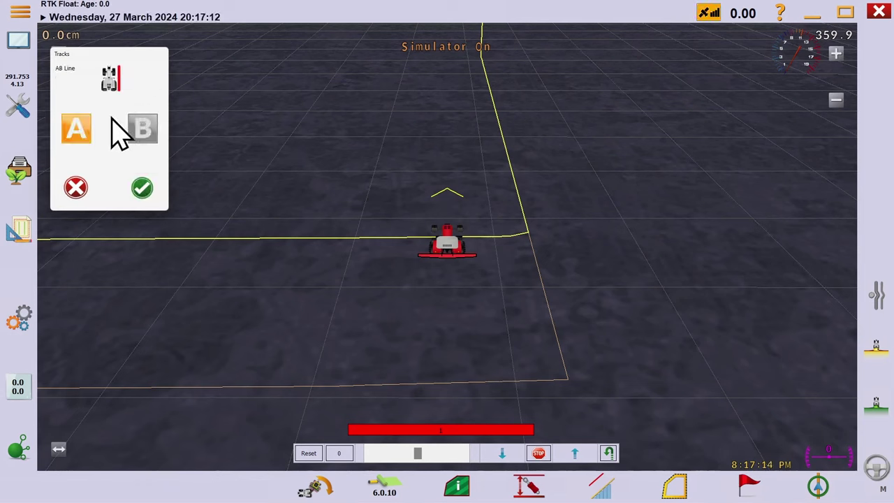
{"action": "left_click", "coordinate": [110, 82]}
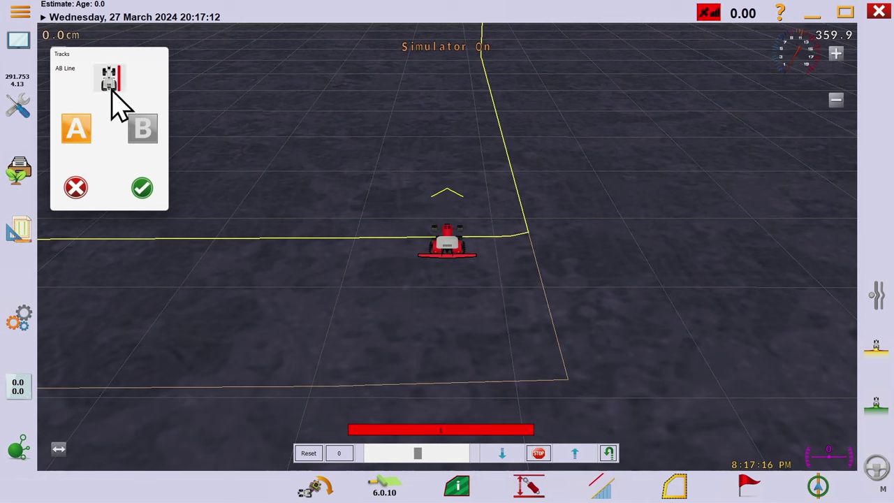
{"action": "left_click", "coordinate": [77, 132]}
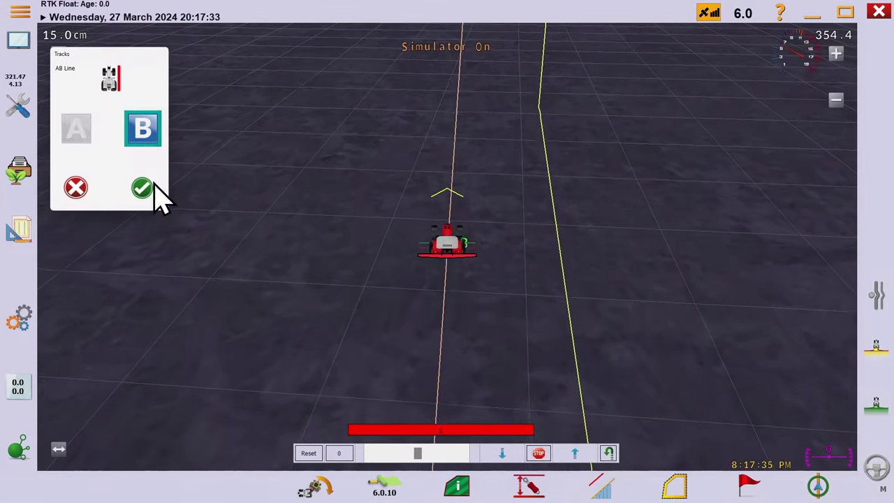
{"action": "left_click", "coordinate": [141, 135]}
{"action": "left_click", "coordinate": [150, 191]}
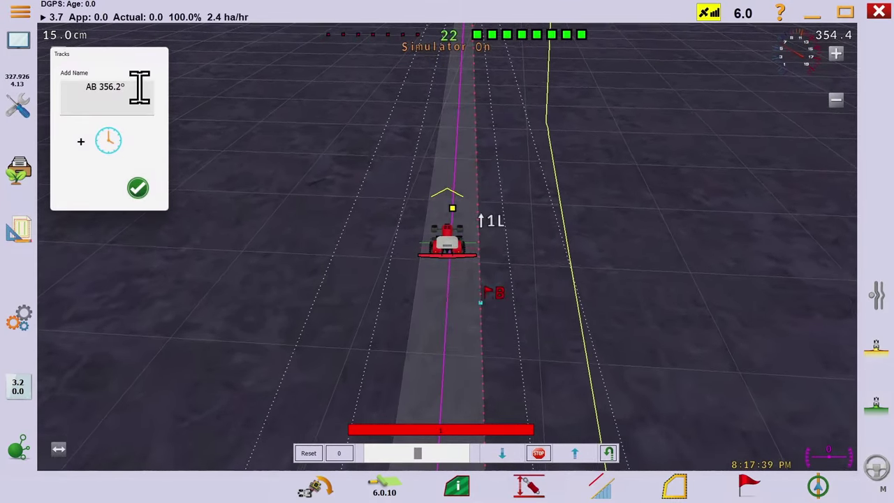
Name the AB line SimpleAB, save it, engage autosteer, then stop the tractor
{"action": "left_click", "coordinate": [139, 96]}
{"action": "key", "text": "ctrl+a"}
{"action": "key", "text": "BackSpace"}
{"action": "type", "text": "SimpleAB"}
{"action": "left_click", "coordinate": [451, 245]}
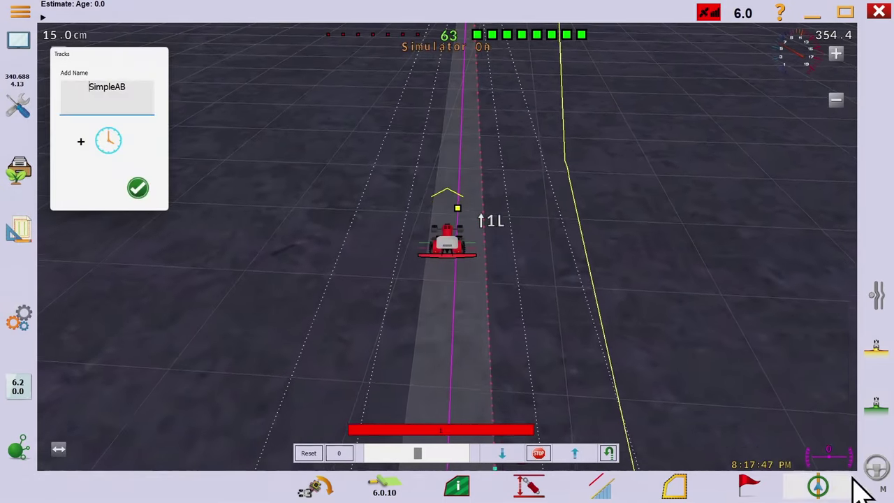
{"action": "left_click", "coordinate": [136, 188]}
{"action": "left_click", "coordinate": [878, 468]}
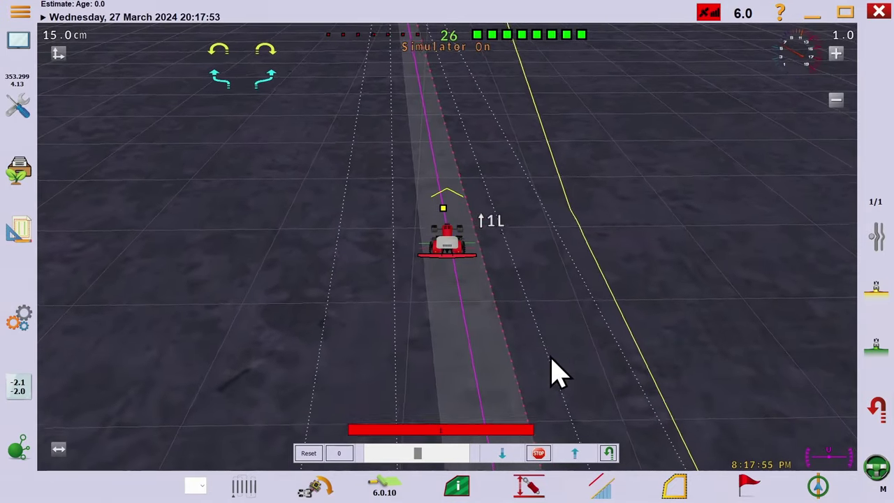
{"action": "left_click", "coordinate": [533, 452]}
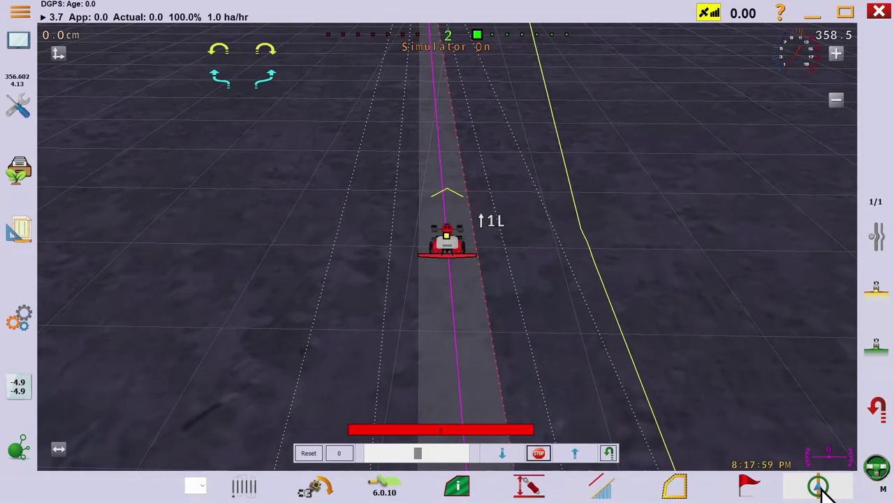
Create an A+ line at the tractor's position with a 90° heading and save it as A+90°
{"action": "left_click", "coordinate": [820, 488]}
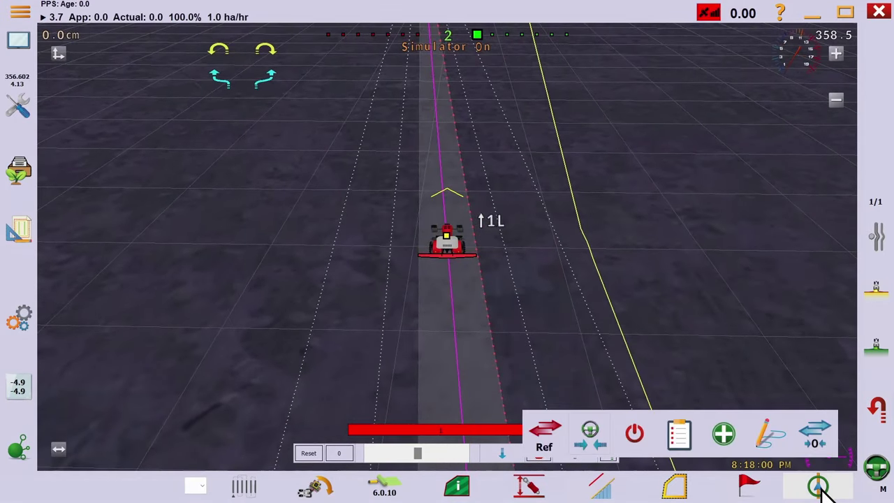
{"action": "left_click", "coordinate": [724, 434]}
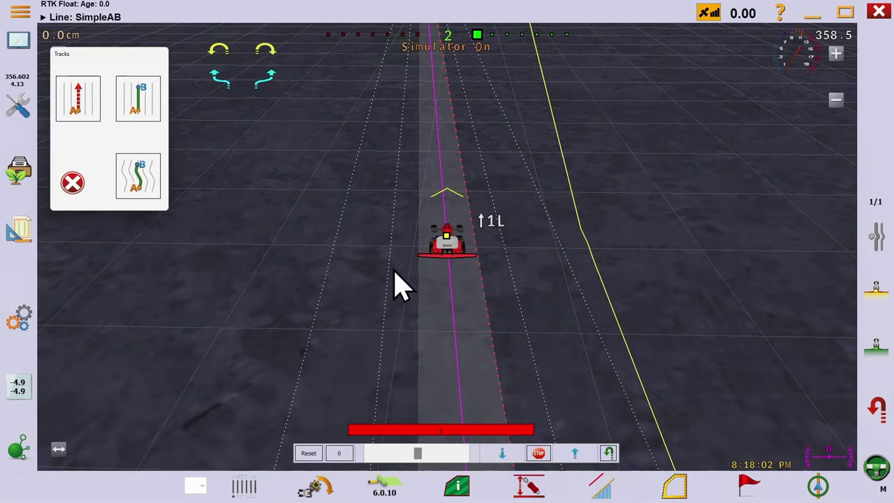
{"action": "left_click", "coordinate": [93, 128]}
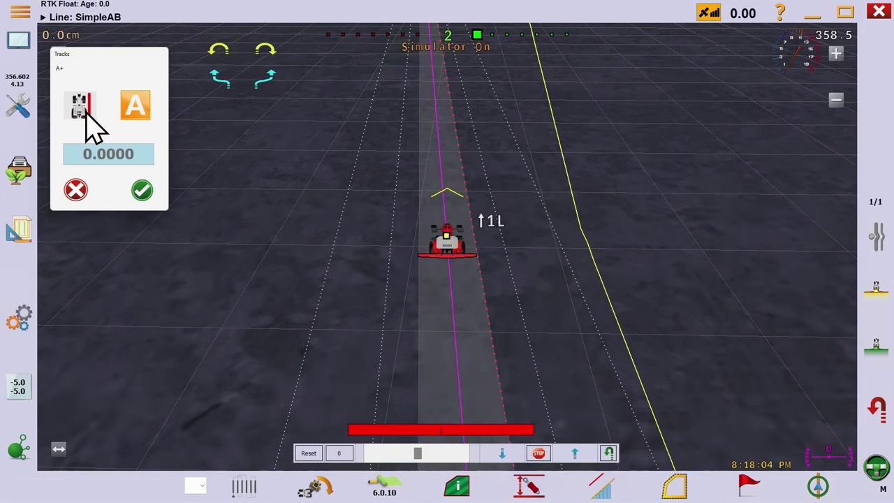
{"action": "left_click", "coordinate": [136, 108]}
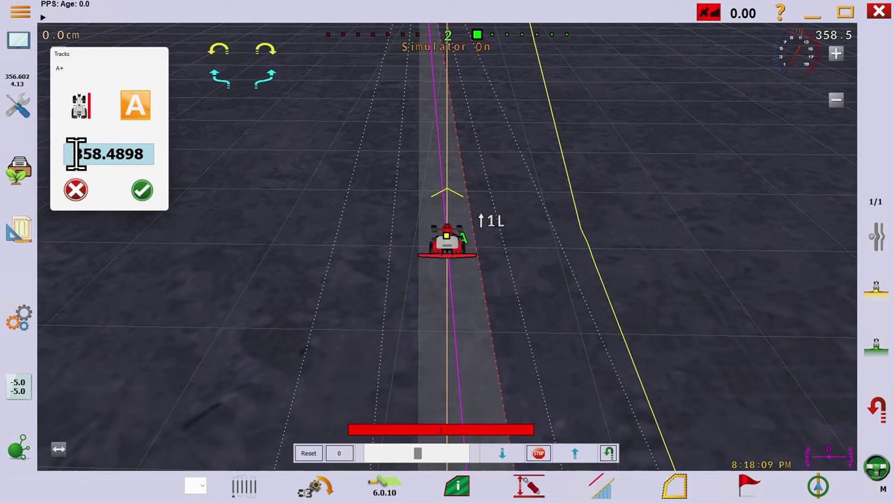
{"action": "left_click", "coordinate": [92, 154]}
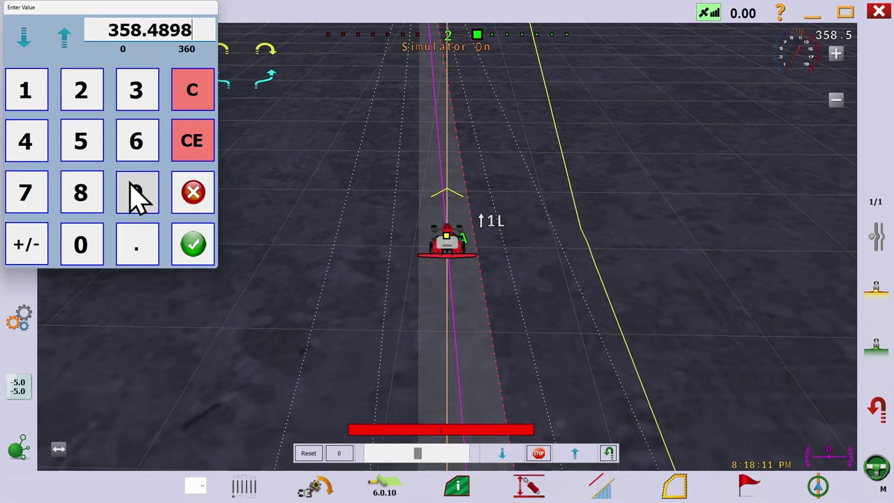
{"action": "left_click", "coordinate": [191, 91]}
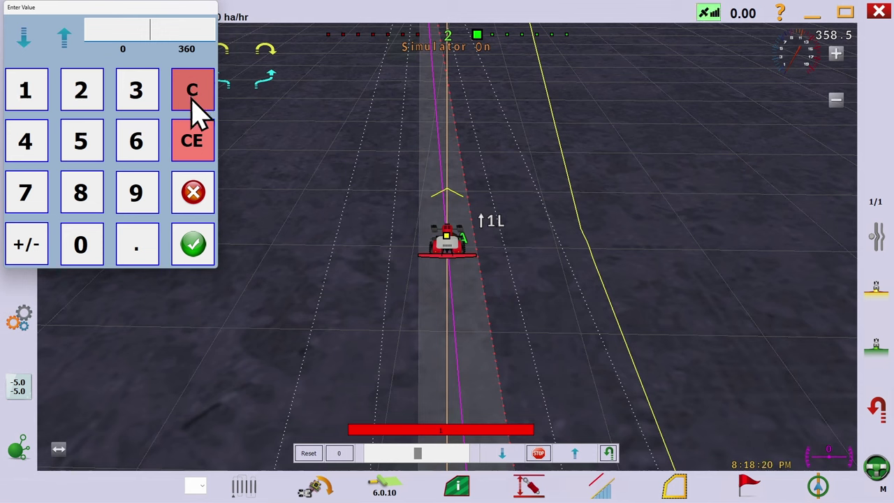
{"action": "left_click", "coordinate": [137, 193]}
{"action": "left_click", "coordinate": [82, 245]}
{"action": "left_click", "coordinate": [193, 245]}
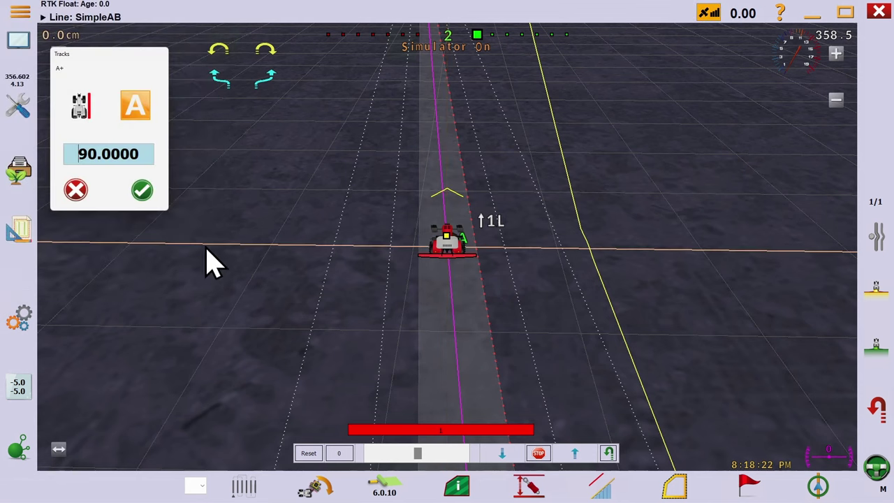
{"action": "left_click", "coordinate": [141, 191]}
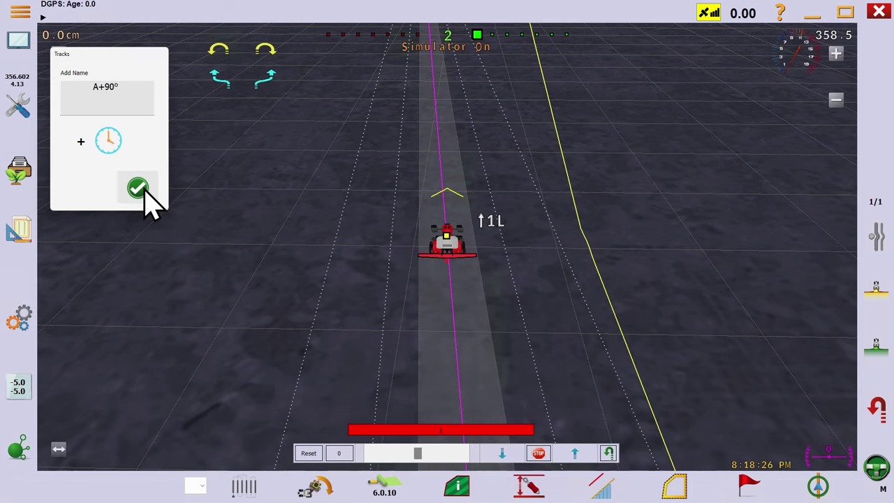
{"action": "left_click", "coordinate": [144, 189]}
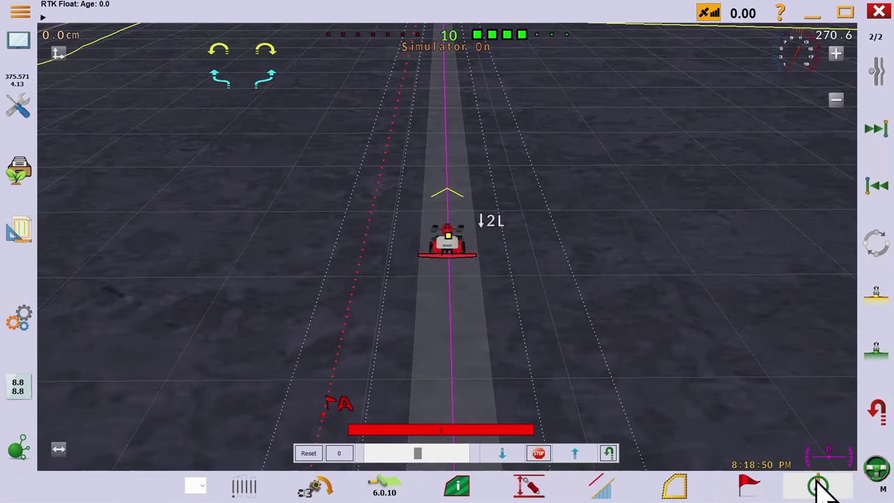
Record a curve track by driving the tractor from A, steering left then right, to B, and save it
{"action": "left_click", "coordinate": [816, 484]}
{"action": "left_click", "coordinate": [724, 439]}
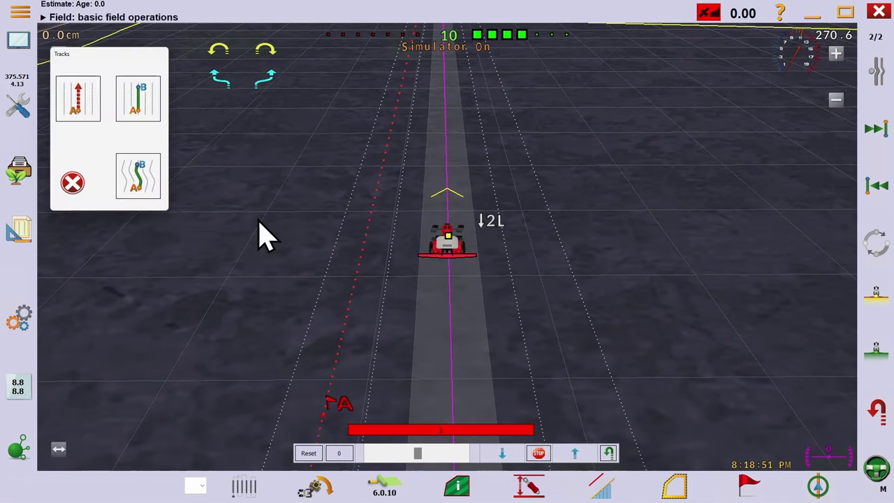
{"action": "left_click", "coordinate": [145, 185]}
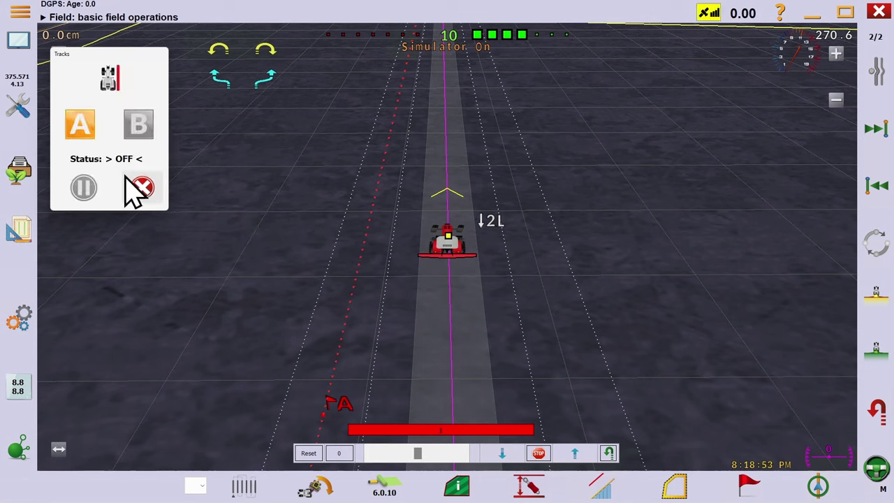
{"action": "left_click", "coordinate": [89, 128]}
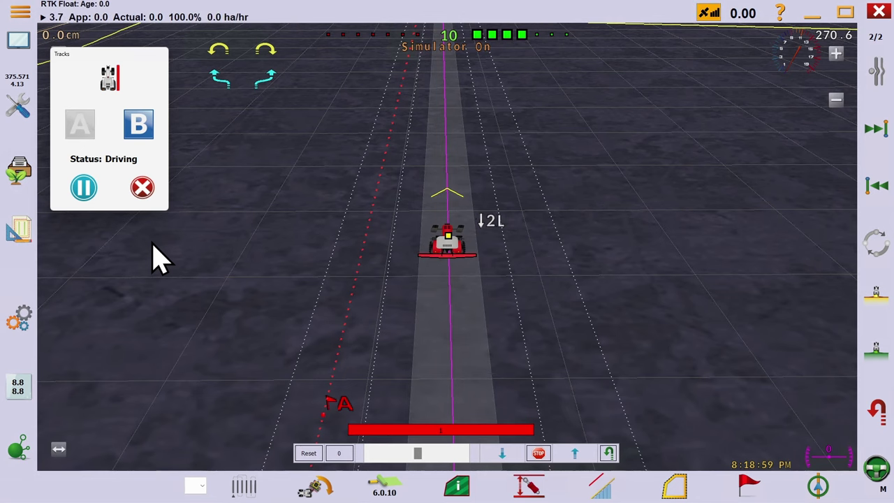
{"action": "key", "text": "Up"}
{"action": "key", "text": "Left"}
{"action": "key", "text": "Left"}
{"action": "key", "text": "Left"}
{"action": "key", "text": "Right"}
{"action": "key", "text": "Right"}
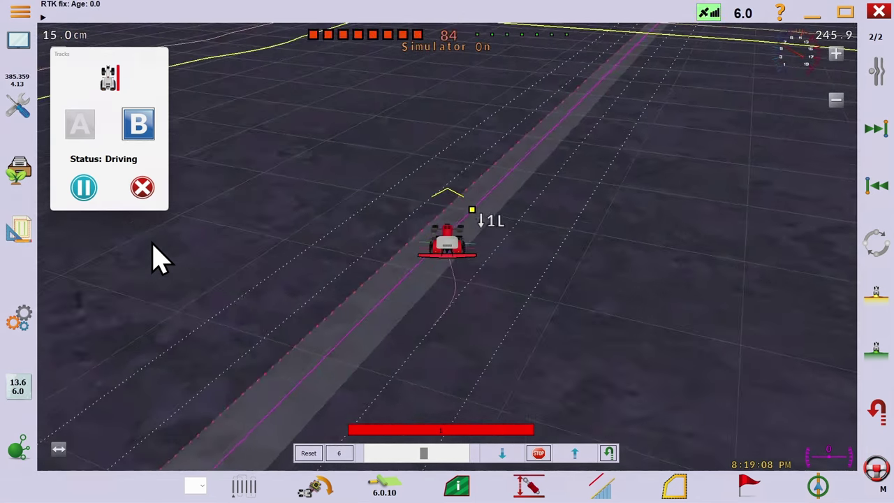
{"action": "key", "text": "Up"}
{"action": "key", "text": "Right"}
{"action": "key", "text": "Right"}
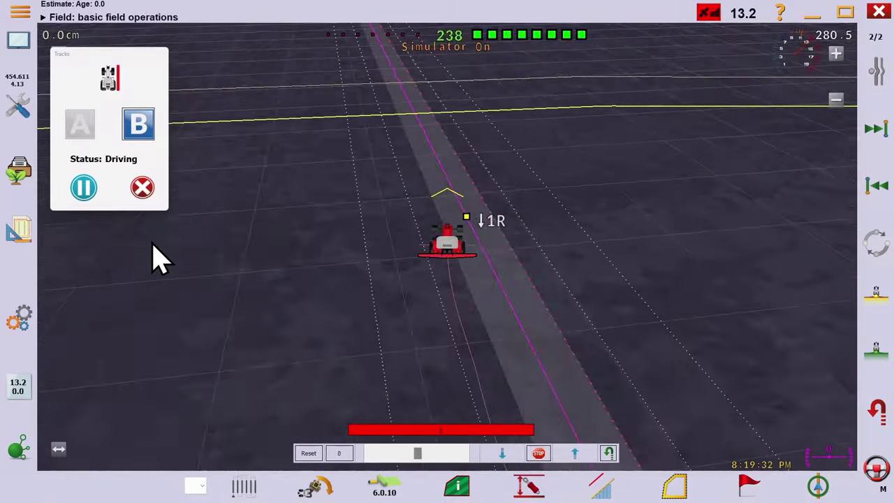
{"action": "left_click", "coordinate": [138, 124]}
{"action": "left_click", "coordinate": [139, 184]}
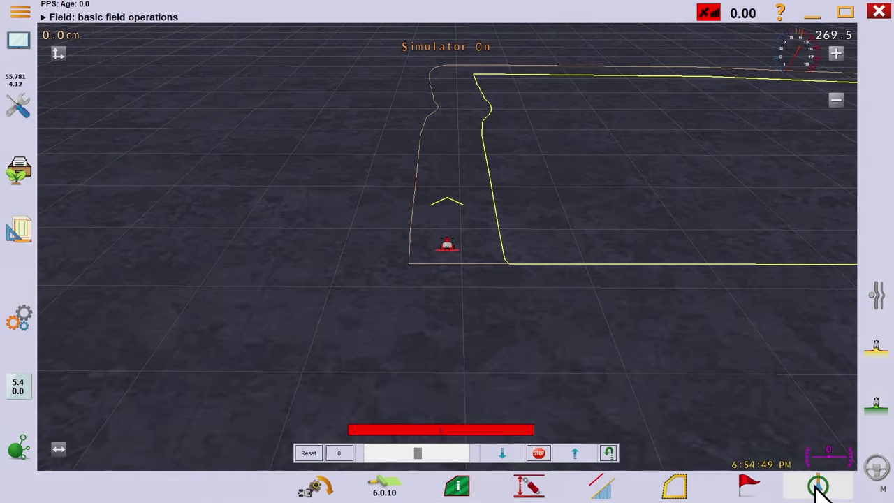
Draw a guidance curve from the field boundary named Boundary, save it, and drive along it
{"action": "left_click", "coordinate": [817, 486]}
{"action": "left_click", "coordinate": [817, 435]}
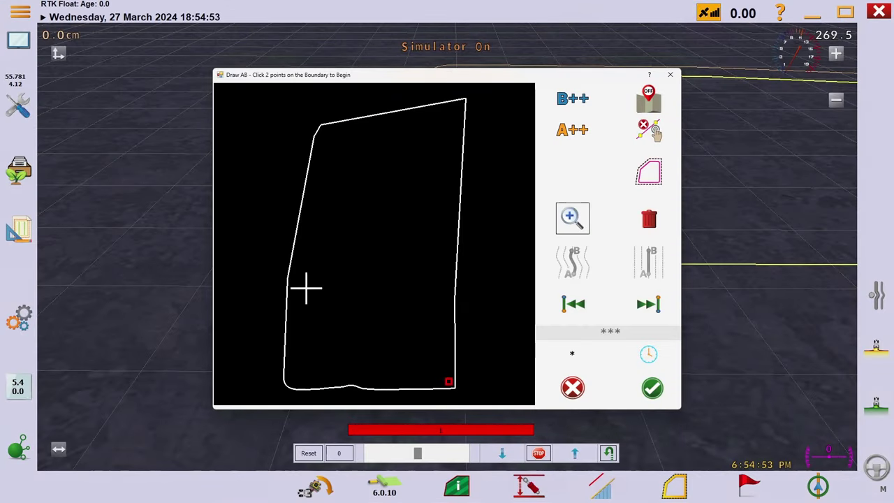
{"action": "left_click", "coordinate": [655, 171]}
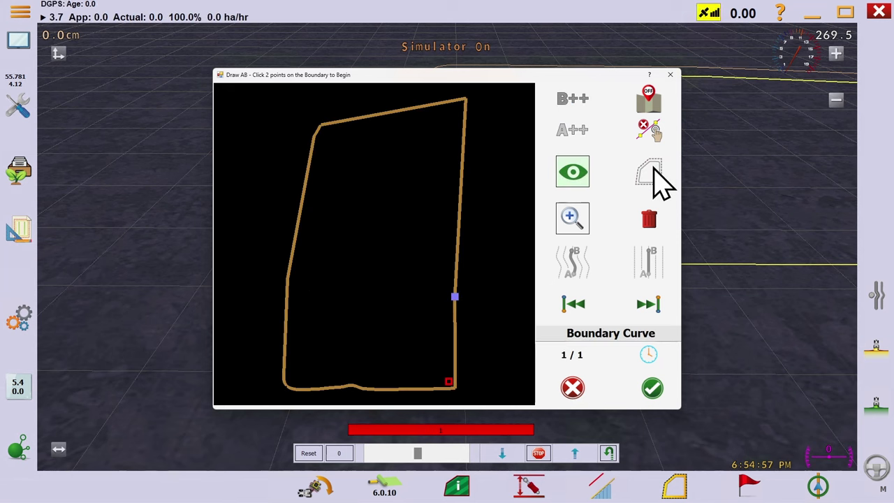
{"action": "left_click", "coordinate": [621, 333]}
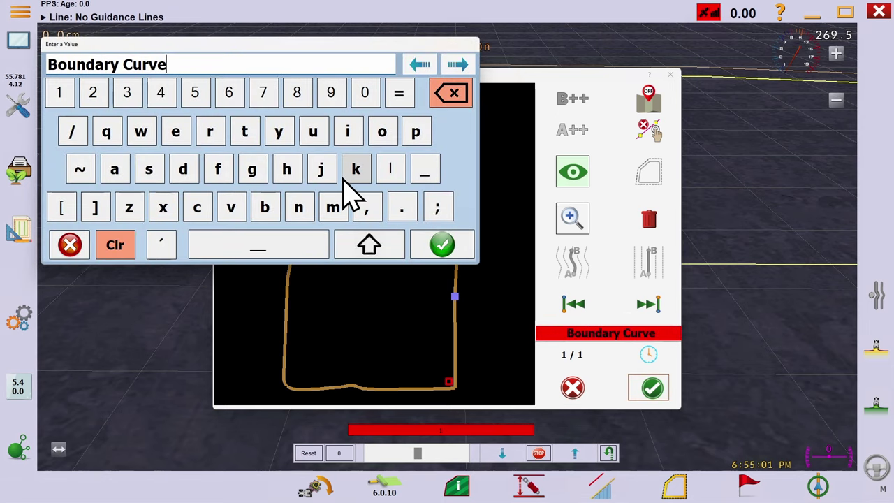
{"action": "key", "text": "BackSpace"}
{"action": "key", "text": "BackSpace"}
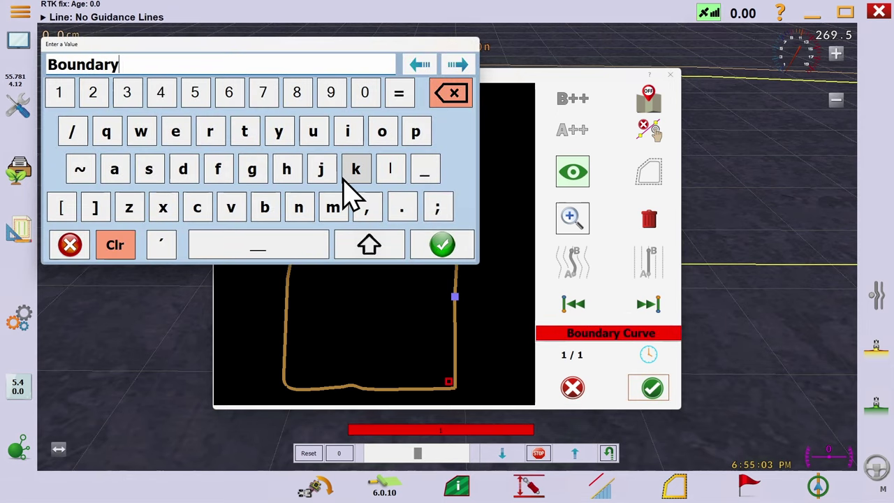
{"action": "left_click", "coordinate": [434, 246]}
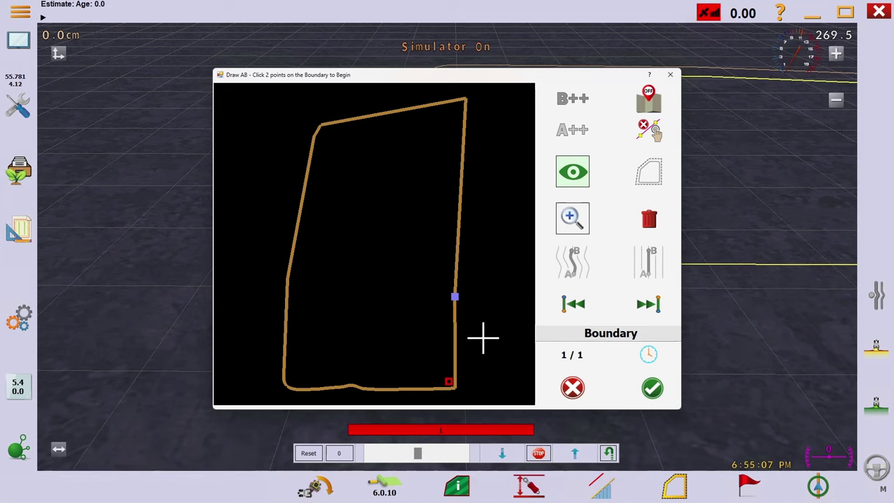
{"action": "left_click", "coordinate": [651, 388]}
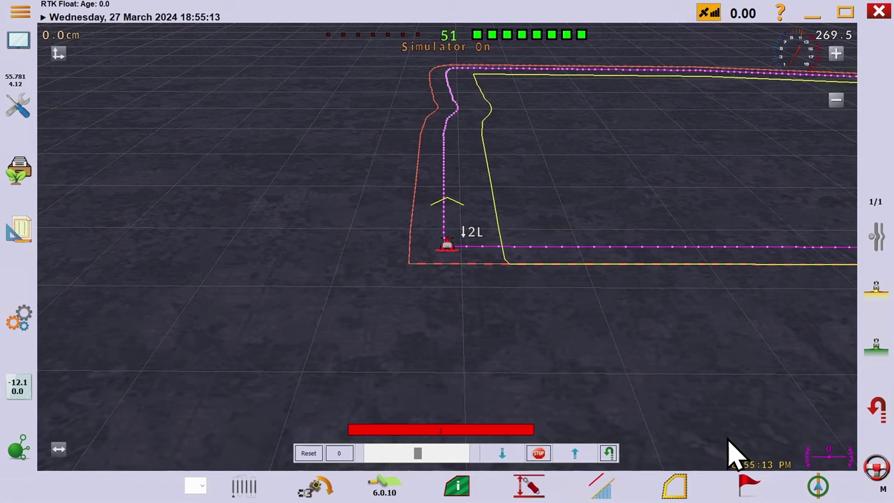
{"action": "key", "text": "Up"}
{"action": "key", "text": "Up"}
{"action": "key", "text": "Up"}
{"action": "key", "text": "Up"}
{"action": "key", "text": "Up"}
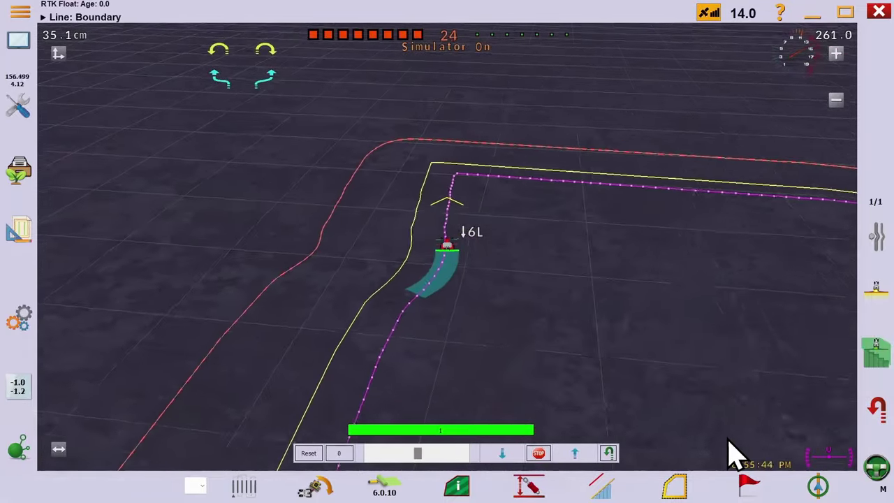
Select the Boundary Curve track in the tracks list and rename it 'My boundary'
{"action": "left_click", "coordinate": [818, 486]}
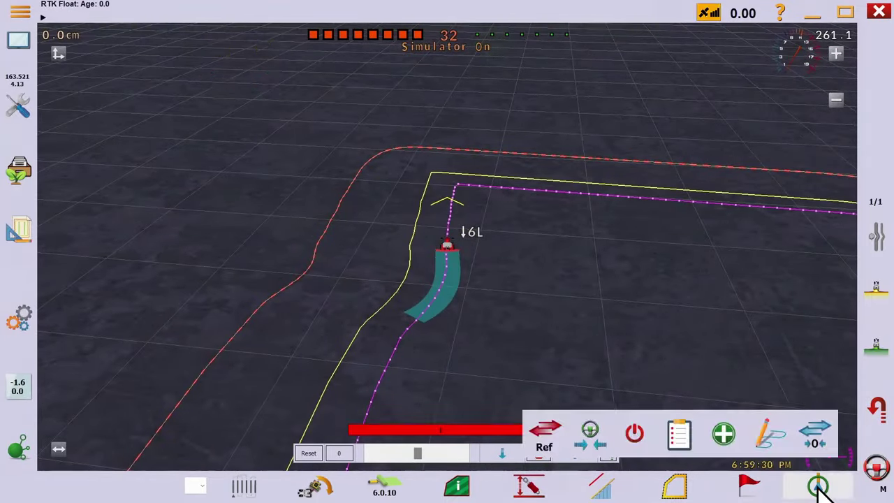
{"action": "left_click", "coordinate": [676, 437]}
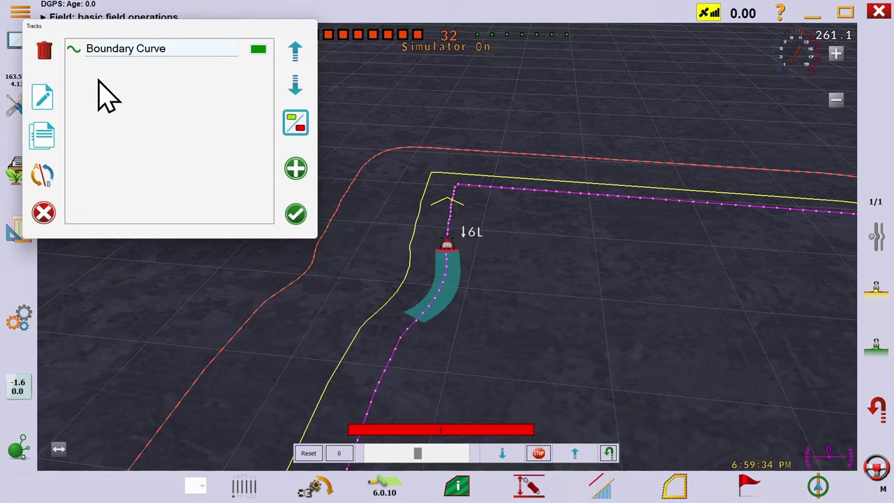
{"action": "left_click", "coordinate": [116, 50]}
{"action": "left_click", "coordinate": [48, 100]}
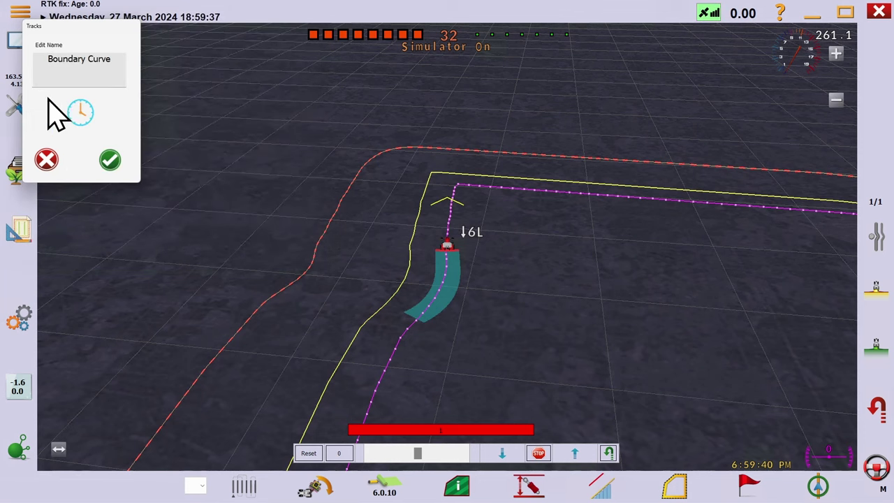
{"action": "left_click_drag", "start_coordinate": [113, 60], "coordinate": [34, 56]}
{"action": "left_click", "coordinate": [100, 74]}
{"action": "type", "text": "M"}
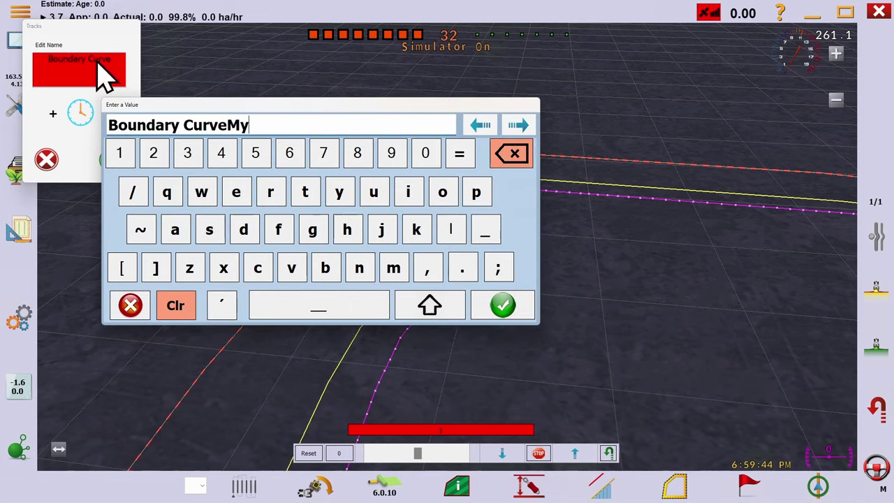
{"action": "key", "text": "ctrl+a"}
{"action": "type", "text": "My b"}
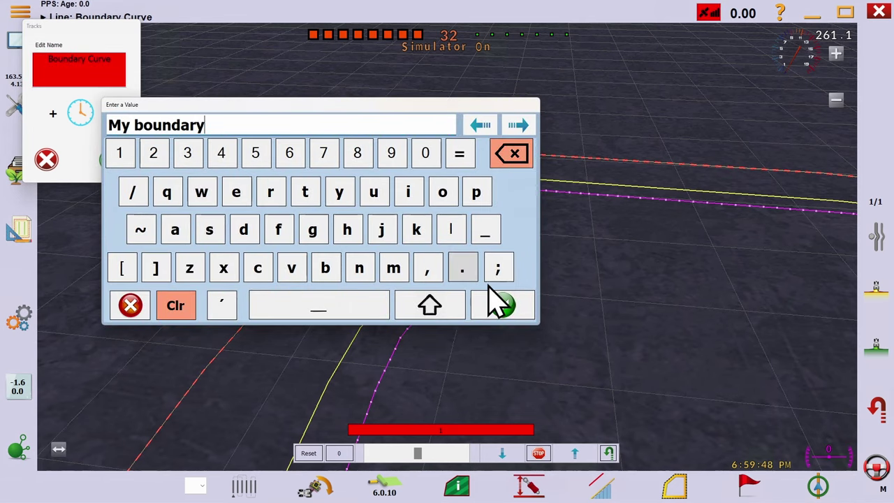
{"action": "left_click", "coordinate": [505, 306]}
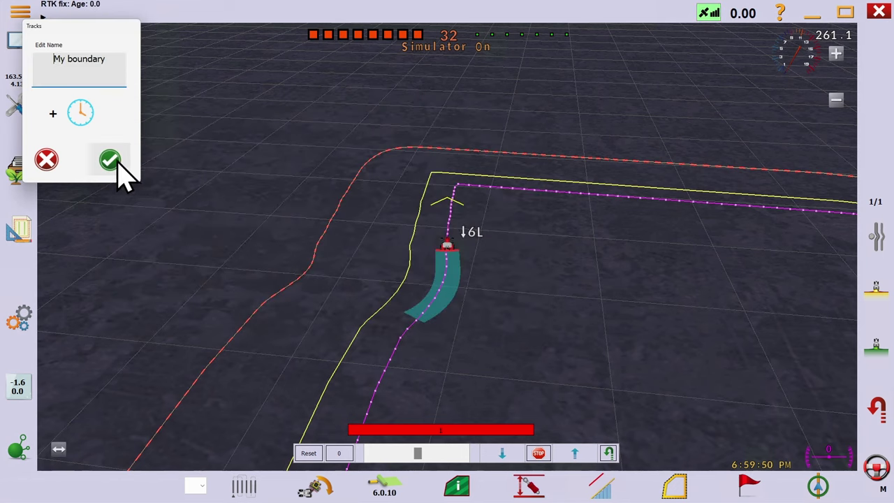
{"action": "left_click", "coordinate": [111, 161]}
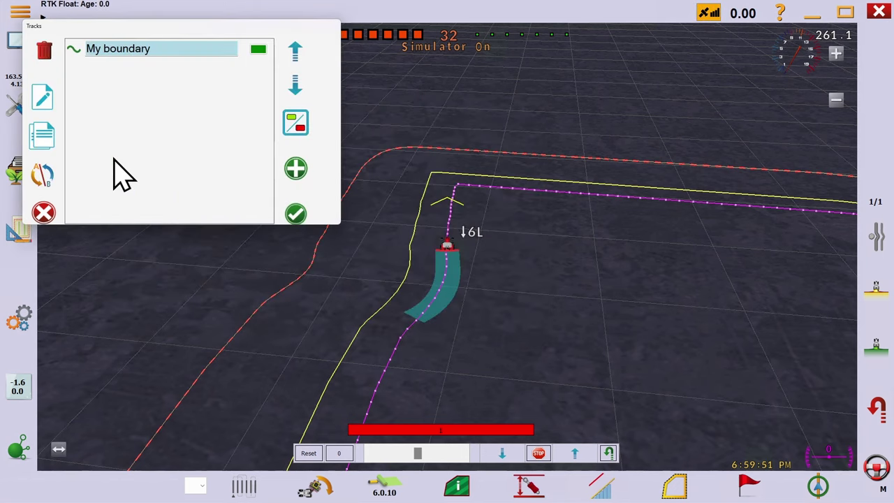
Copy My boundary as 'My boundary Copy' and move the copy above the original
{"action": "left_click", "coordinate": [43, 137]}
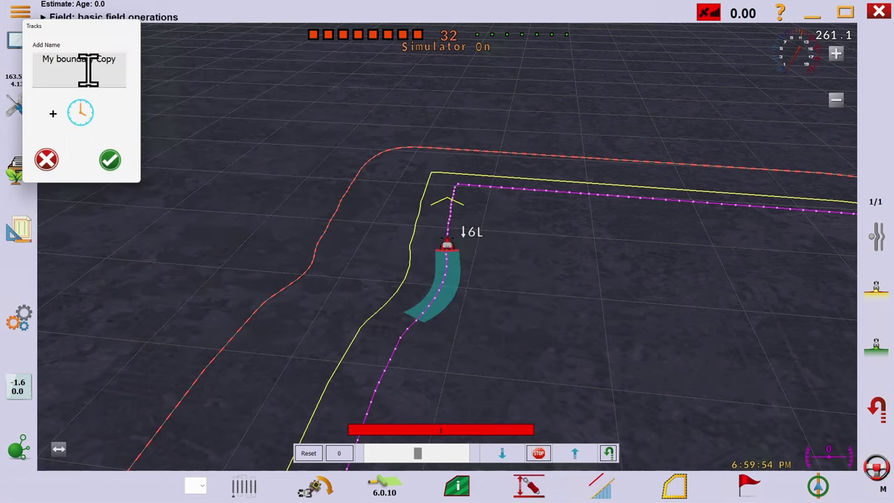
{"action": "left_click", "coordinate": [110, 161]}
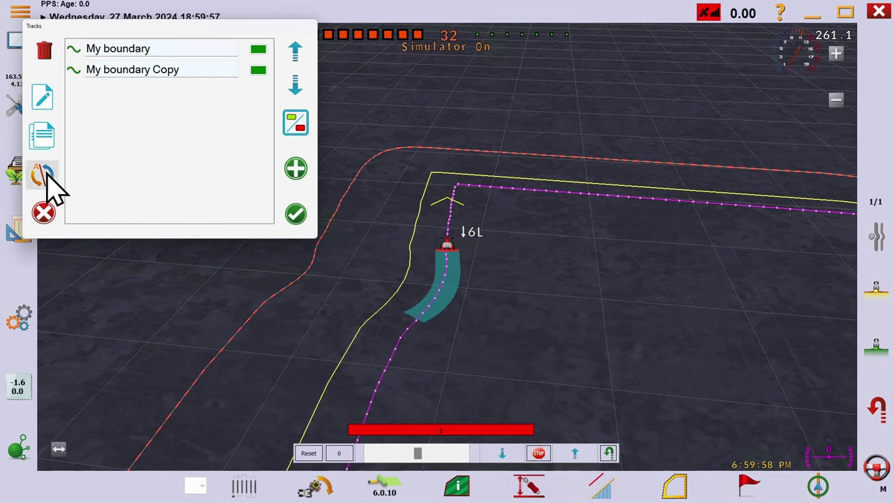
{"action": "left_click", "coordinate": [136, 70]}
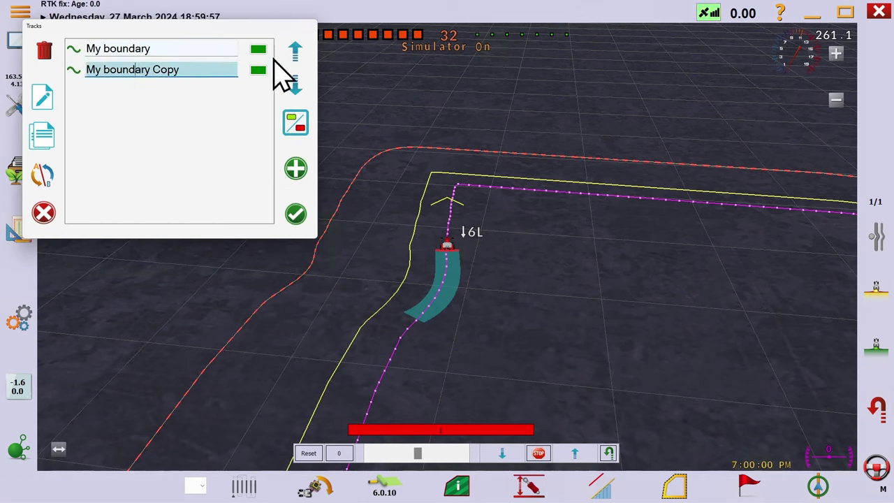
{"action": "left_click", "coordinate": [292, 53]}
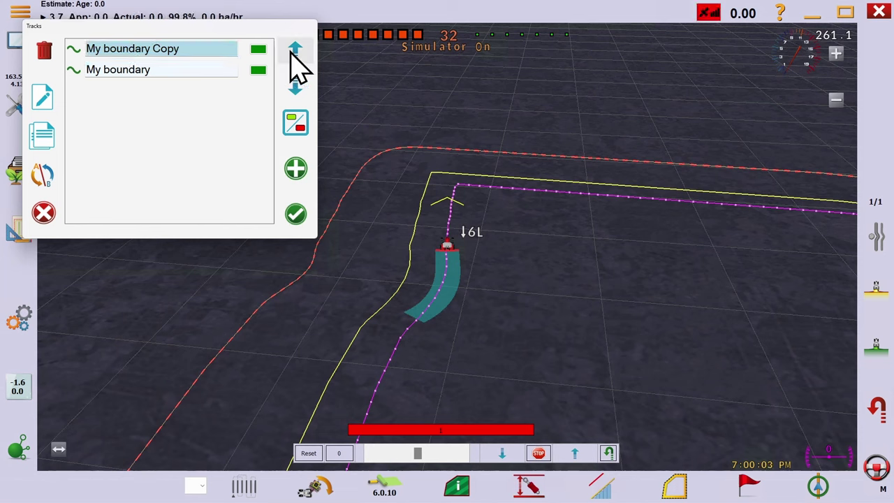
Set track visibility so only My boundary Copy is on, then close the tracks list
{"action": "left_click", "coordinate": [258, 70]}
{"action": "left_click", "coordinate": [294, 125]}
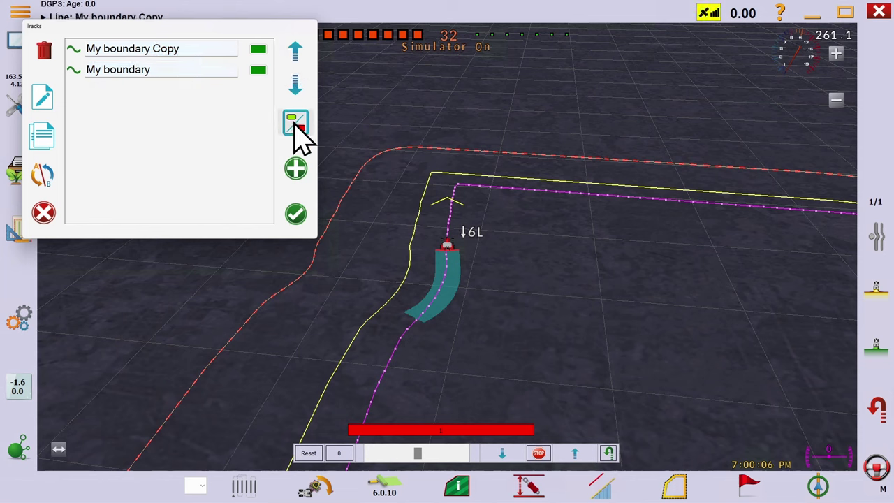
{"action": "left_click", "coordinate": [294, 125]}
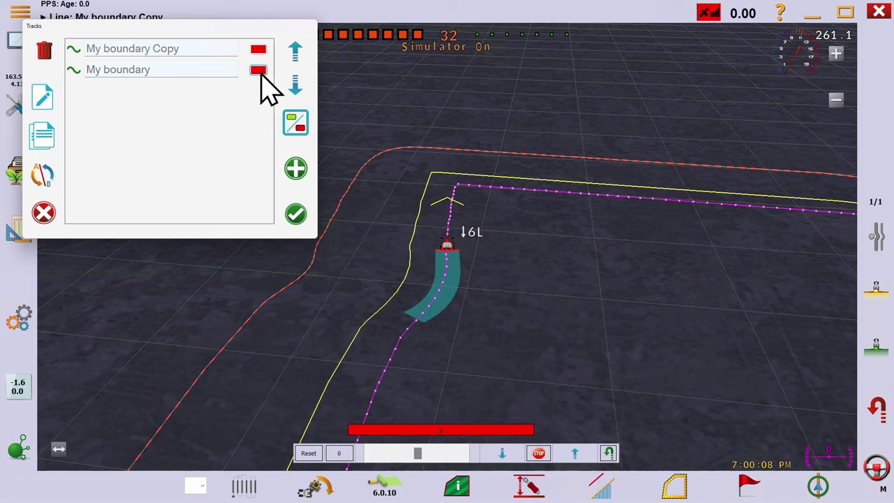
{"action": "left_click", "coordinate": [188, 72]}
{"action": "left_click", "coordinate": [302, 135]}
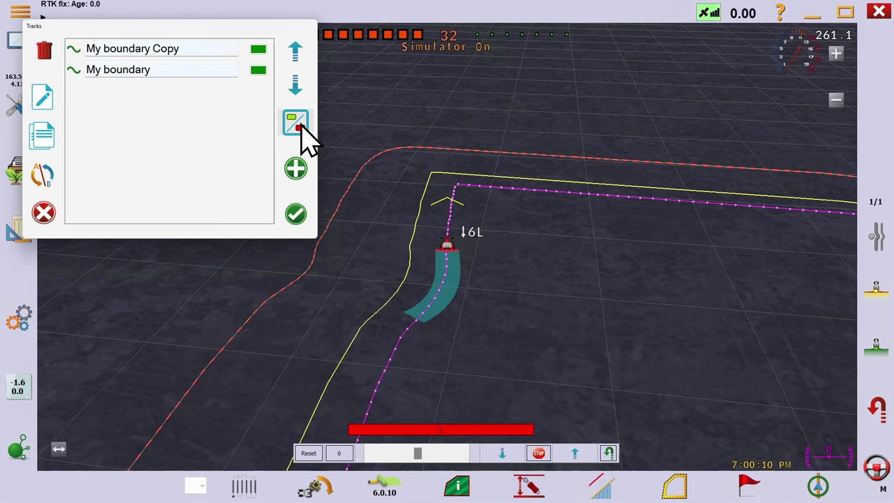
{"action": "left_click", "coordinate": [302, 135]}
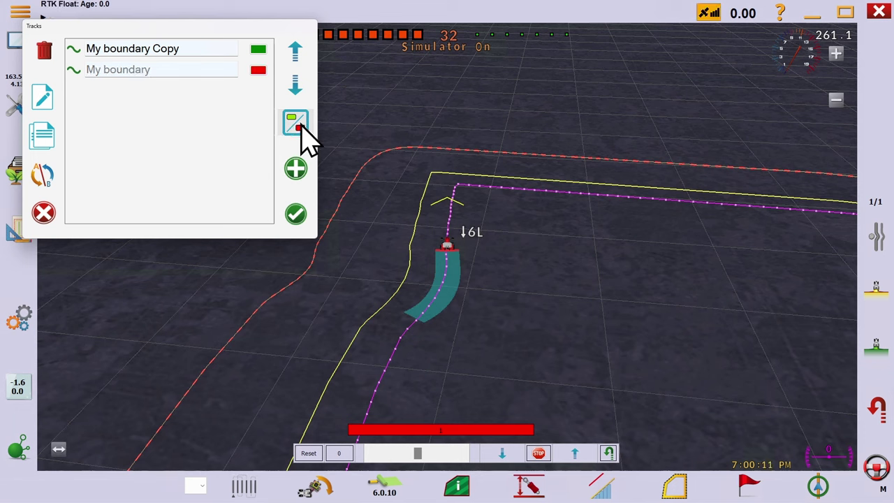
{"action": "left_click", "coordinate": [259, 71]}
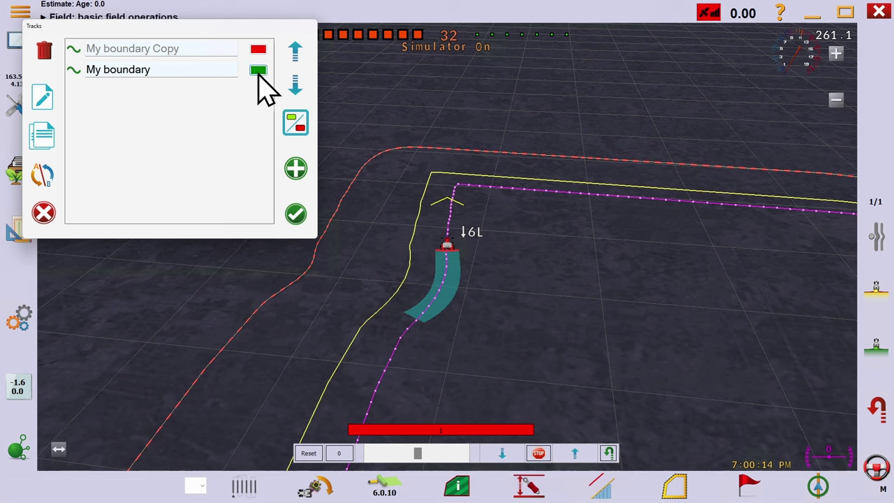
{"action": "left_click", "coordinate": [258, 72]}
{"action": "left_click", "coordinate": [259, 51]}
{"action": "left_click", "coordinate": [296, 213]}
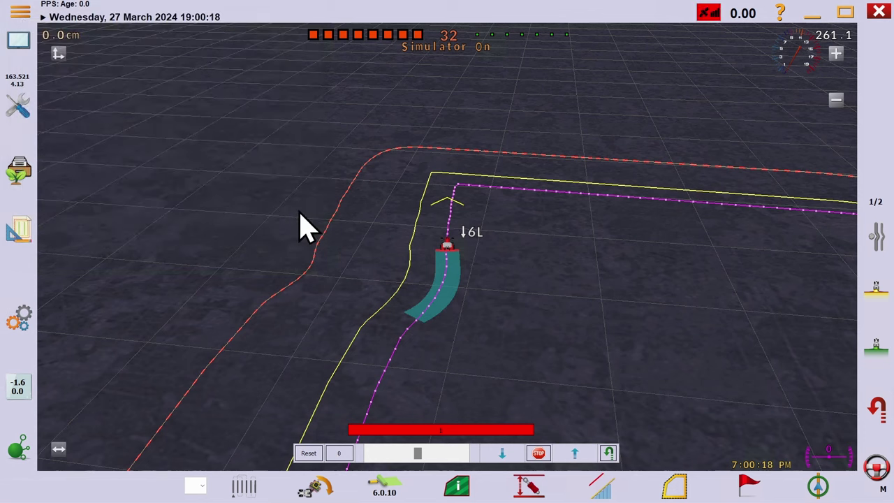
Turn the My boundary track back on in the tracks list, keeping both tracks enabled
{"action": "left_click", "coordinate": [816, 484]}
{"action": "left_click", "coordinate": [680, 437]}
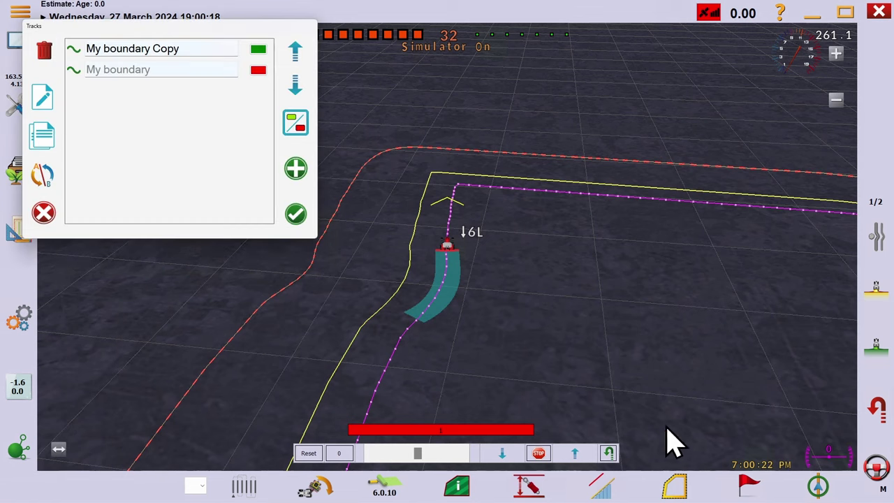
{"action": "left_click", "coordinate": [258, 69]}
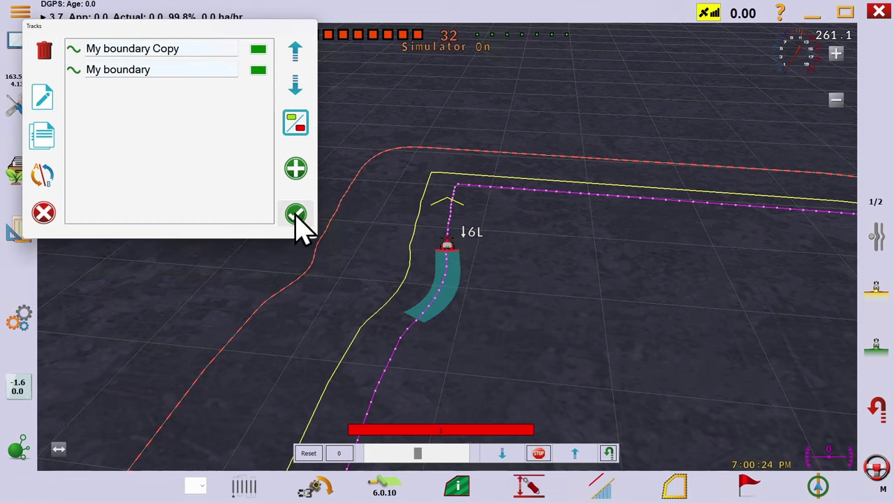
{"action": "left_click", "coordinate": [296, 213]}
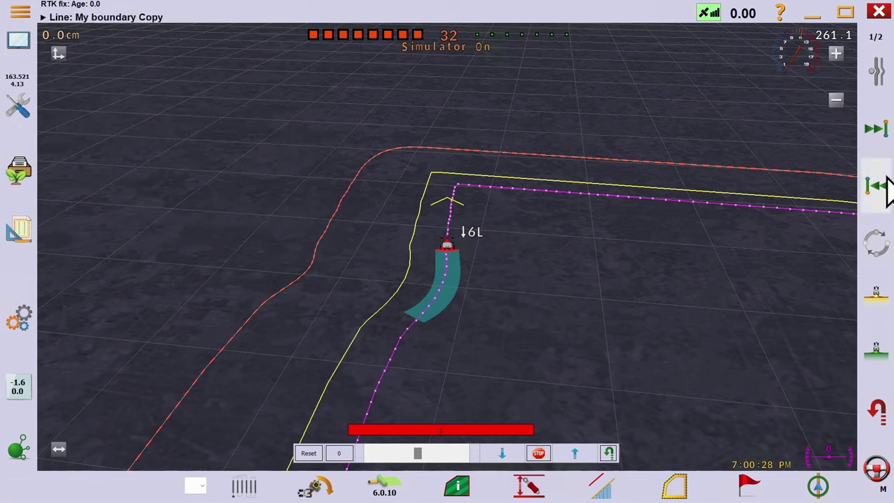
Cycle the guidance tracks until My boundary is active, then start a new track from the tracks list
{"action": "left_click", "coordinate": [879, 186]}
{"action": "left_click", "coordinate": [882, 187]}
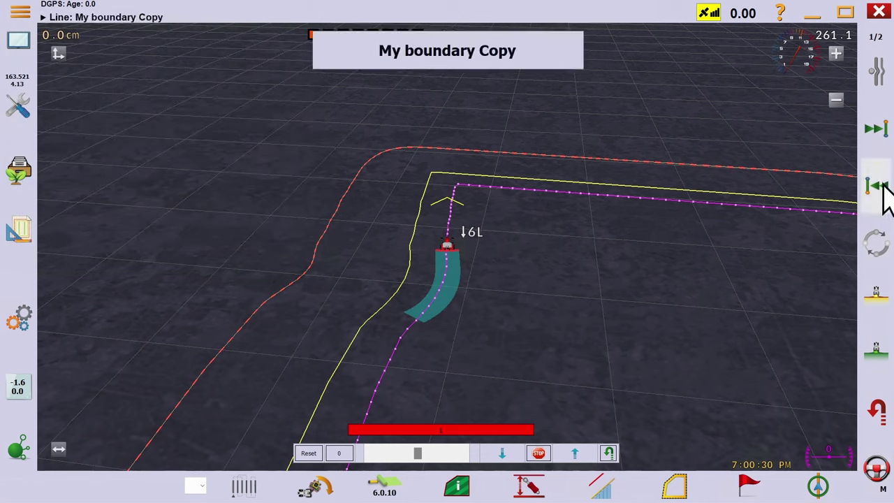
{"action": "left_click", "coordinate": [882, 187]}
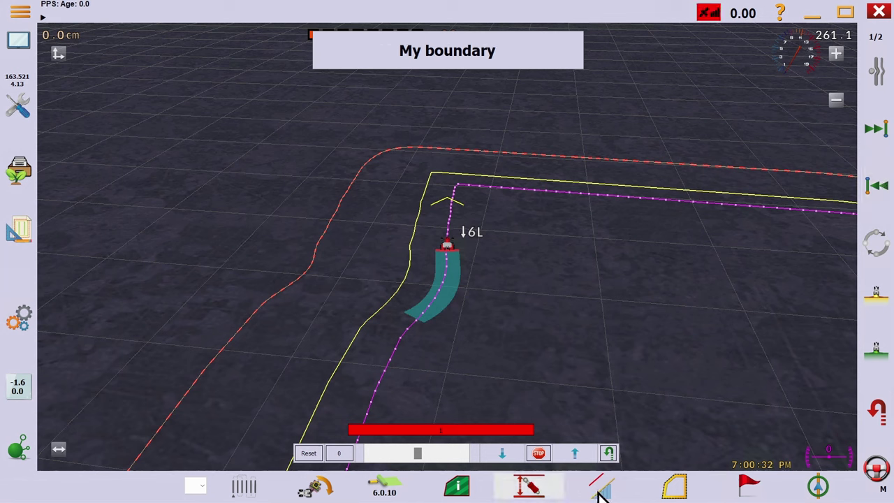
{"action": "left_click", "coordinate": [818, 487]}
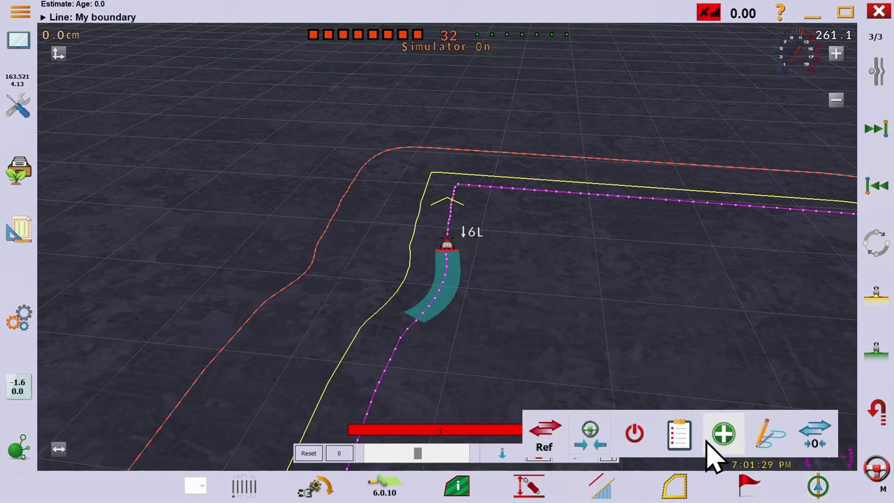
{"action": "left_click", "coordinate": [681, 450]}
{"action": "left_click", "coordinate": [303, 162]}
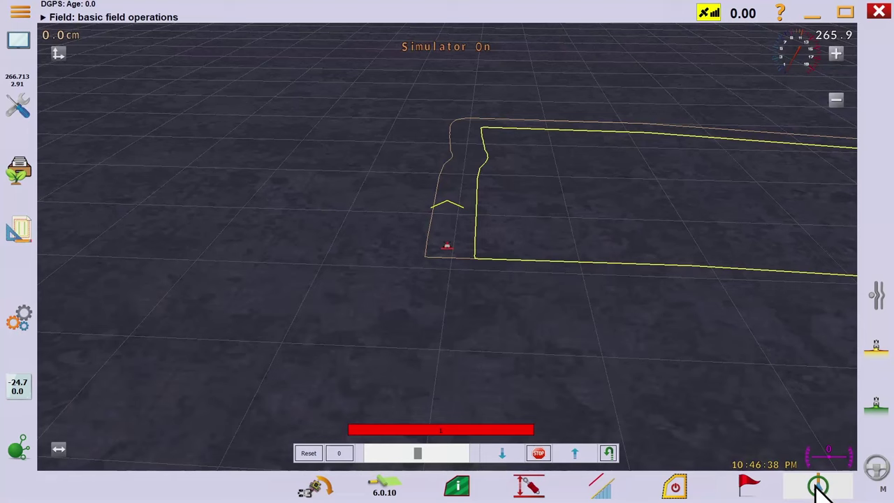
In the Draw AB window, create a straight AB line from the boundary's top-left corner
{"action": "left_click", "coordinate": [819, 485]}
{"action": "left_click", "coordinate": [819, 447]}
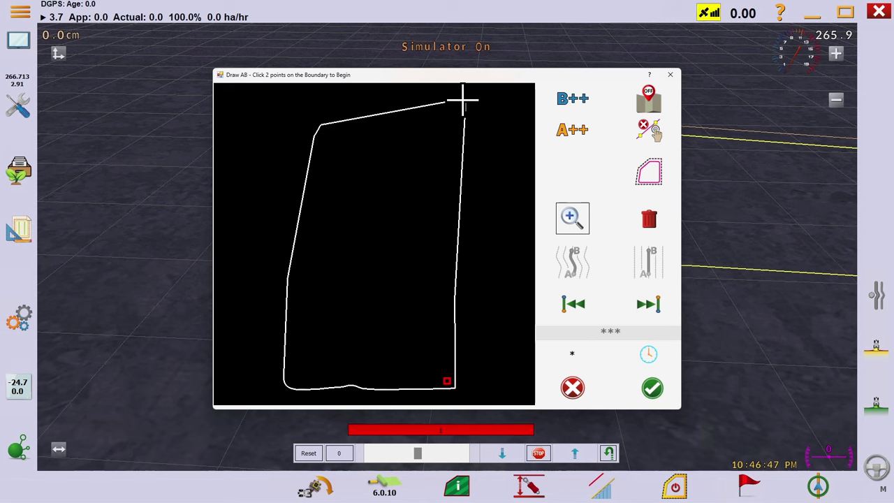
{"action": "left_click", "coordinate": [330, 123]}
{"action": "left_click", "coordinate": [652, 265]}
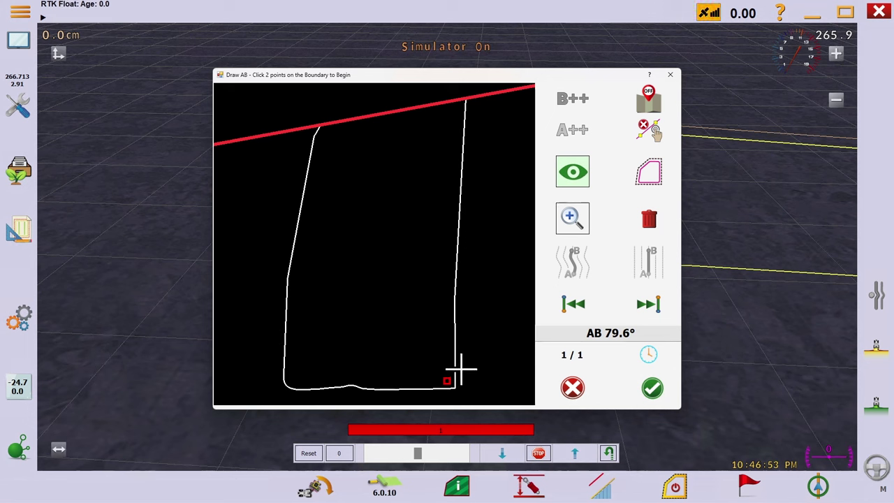
Add a curve line along the right boundary edge and toggle between it and the AB line
{"action": "left_click", "coordinate": [466, 104]}
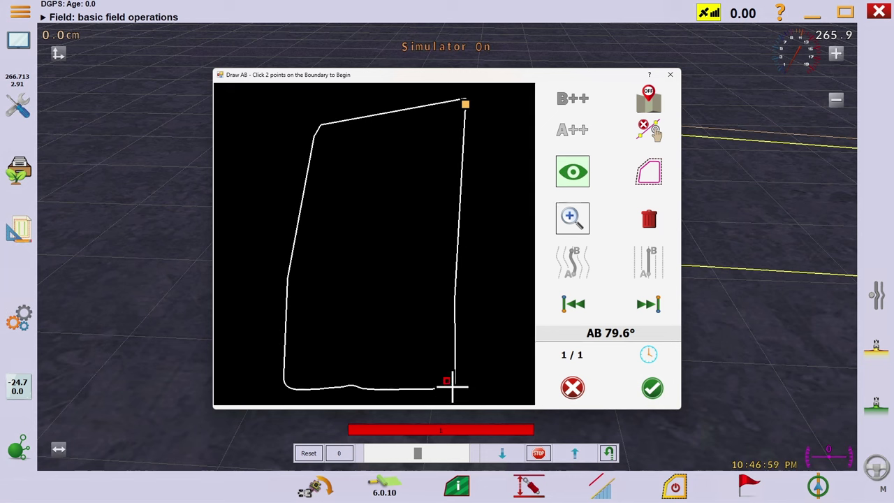
{"action": "left_click", "coordinate": [455, 381]}
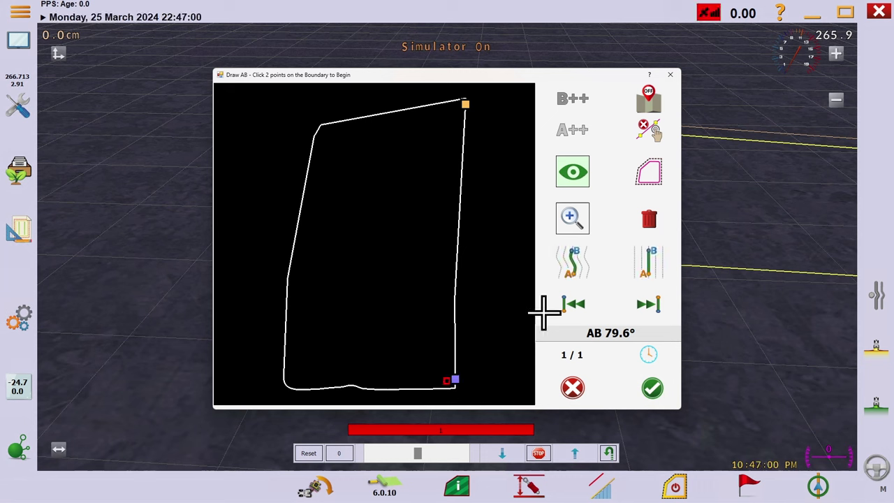
{"action": "left_click", "coordinate": [572, 264]}
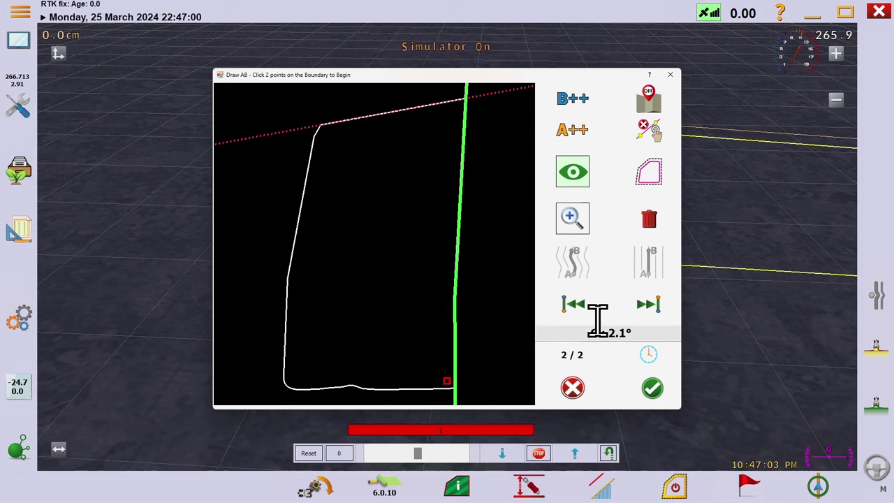
{"action": "left_click", "coordinate": [577, 305]}
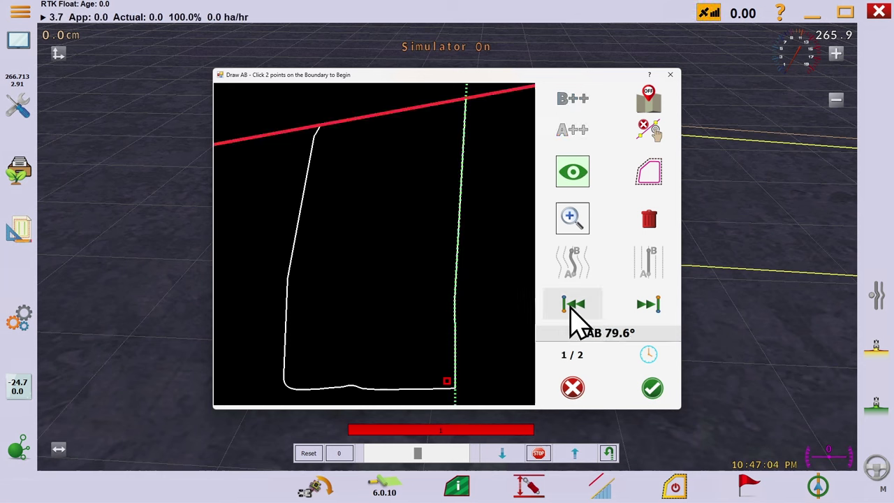
{"action": "left_click", "coordinate": [656, 304]}
{"action": "left_click", "coordinate": [569, 303]}
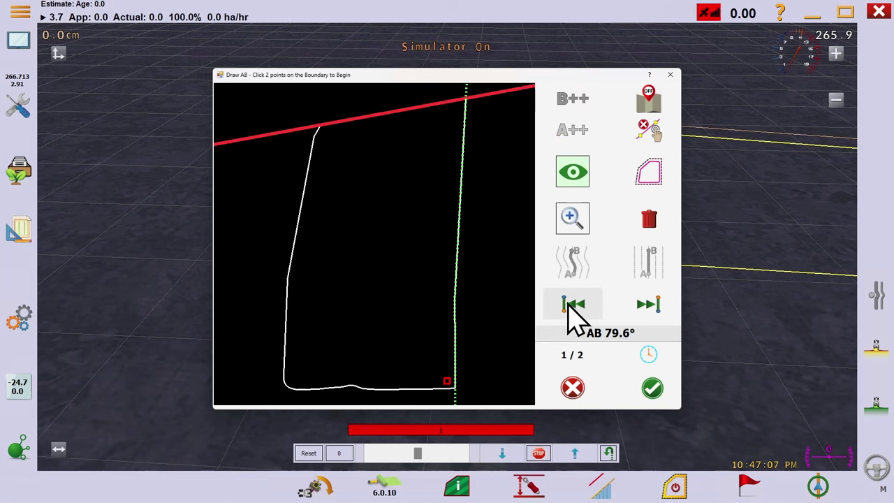
{"action": "left_click", "coordinate": [650, 304]}
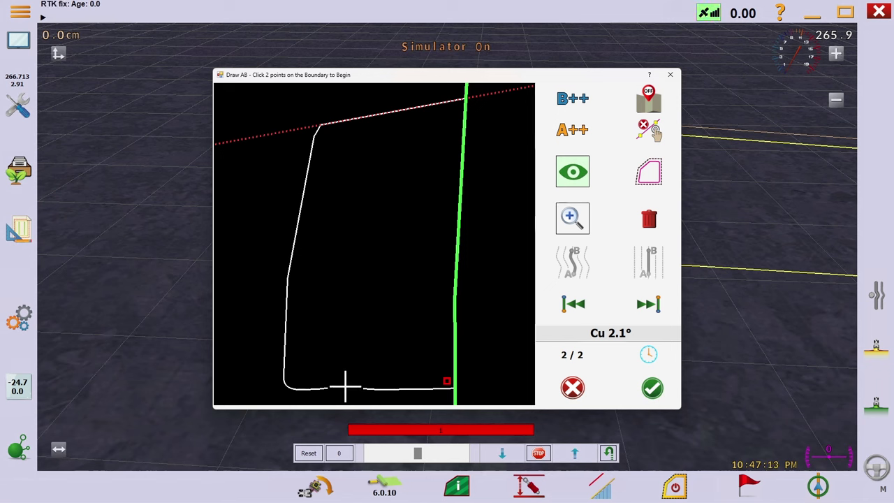
Draw another AB line and a curve line from points on the lower-left boundary
{"action": "left_click", "coordinate": [297, 389]}
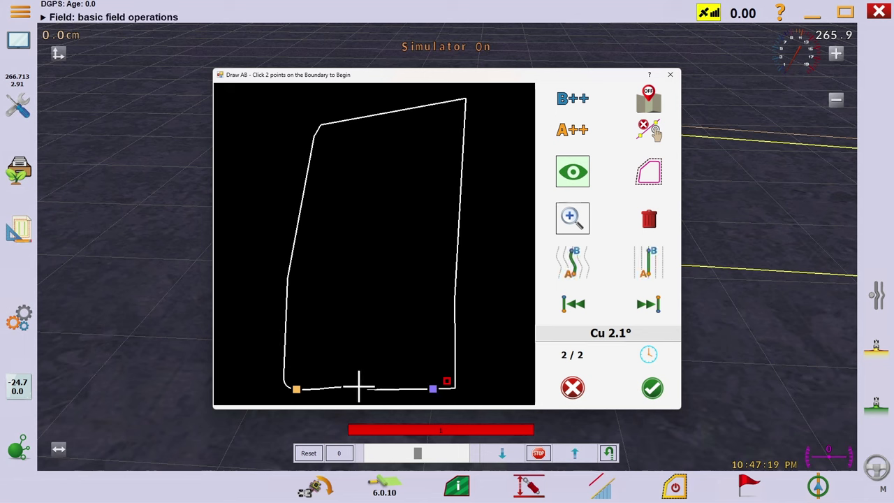
{"action": "left_click", "coordinate": [650, 264]}
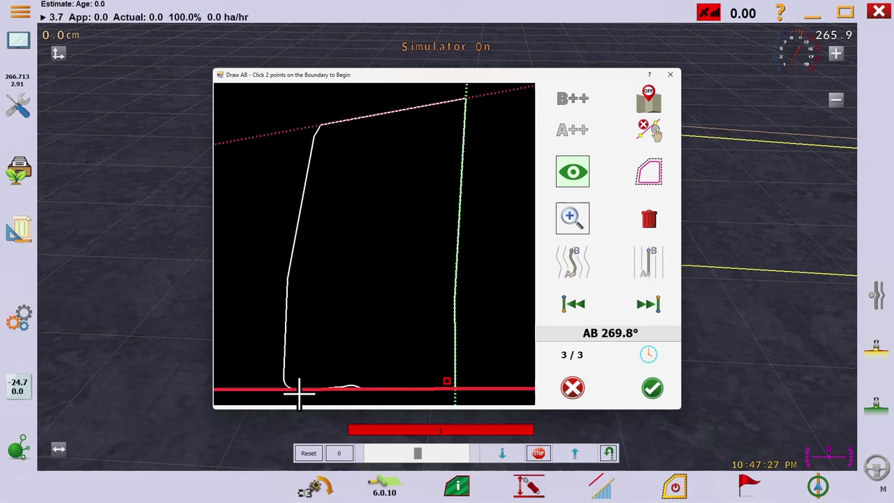
{"action": "left_click", "coordinate": [283, 376]}
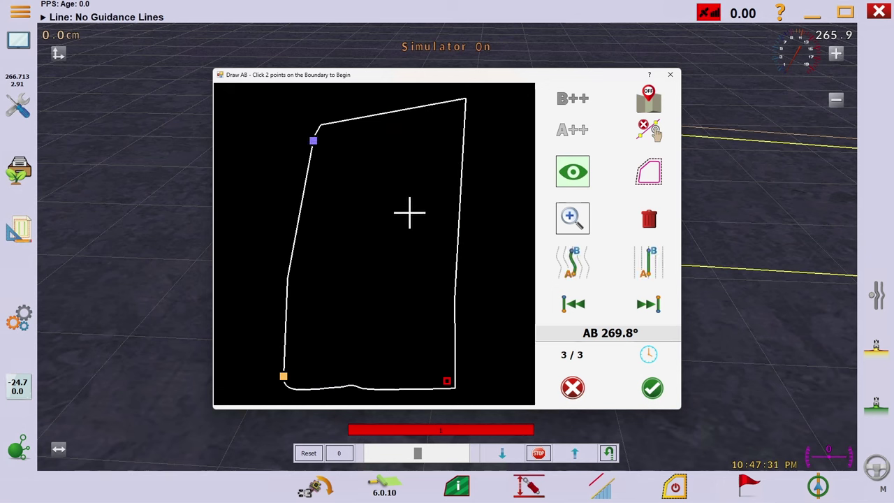
{"action": "left_click", "coordinate": [574, 271]}
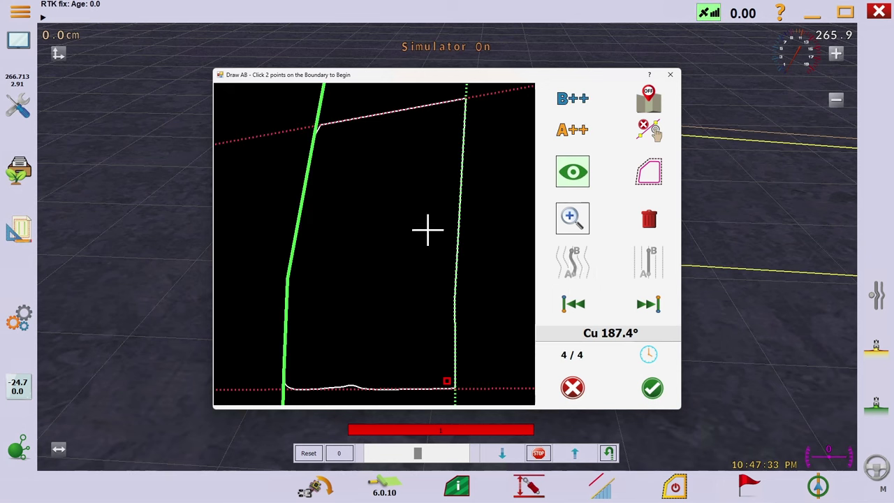
Step back past Cu 2.1° to the AB 79.6° line and confirm the drawn lines
{"action": "left_click", "coordinate": [574, 306]}
{"action": "left_click", "coordinate": [573, 303]}
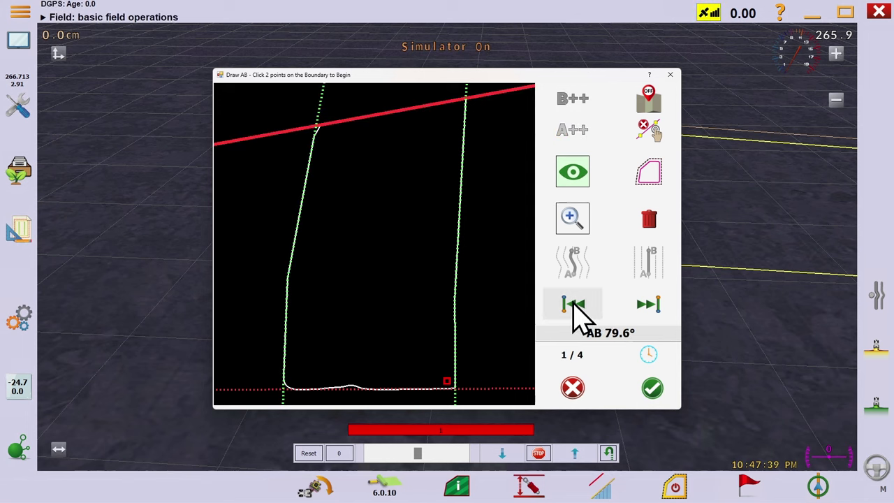
{"action": "left_click", "coordinate": [654, 391]}
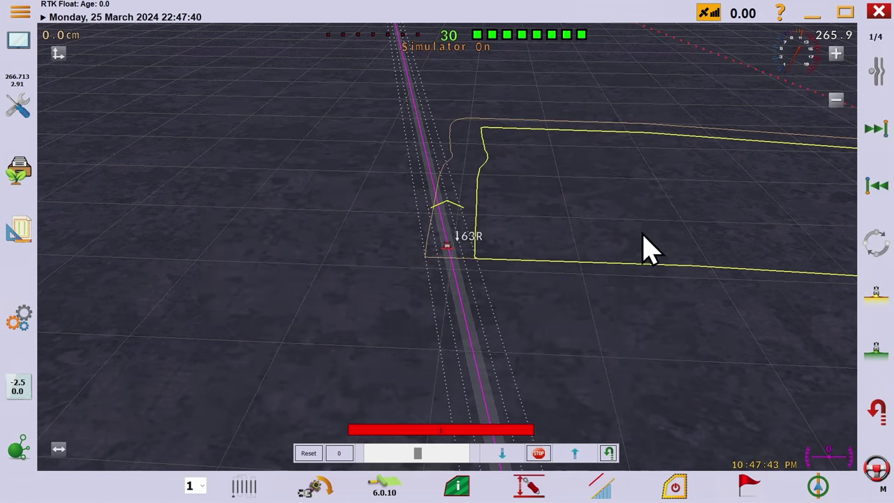
Cycle guidance through Cu 2.1°, AB 269.8°, Cu 187.4° and AB 79.6°, ending on Cu 187.4°
{"action": "left_click", "coordinate": [876, 131]}
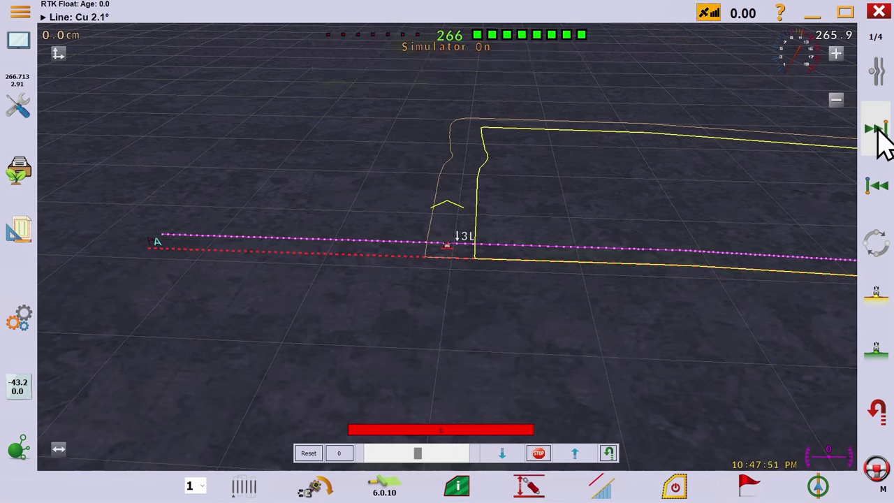
{"action": "left_click", "coordinate": [879, 129]}
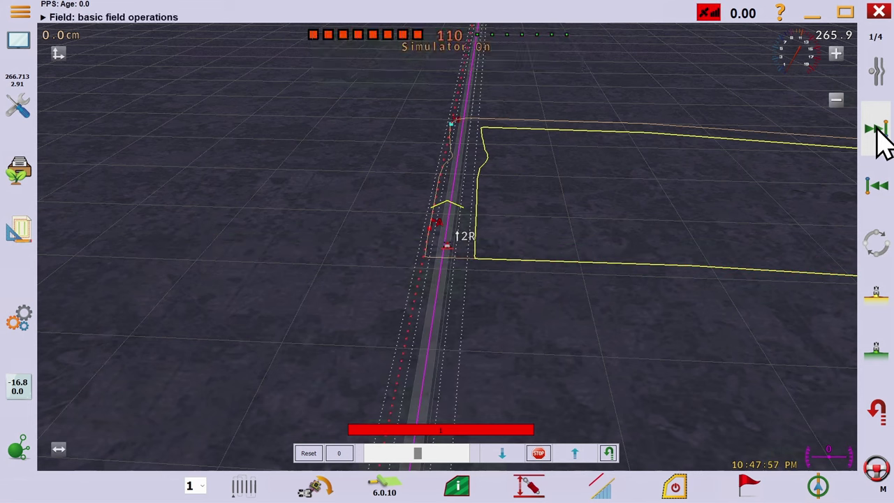
{"action": "left_click", "coordinate": [879, 130]}
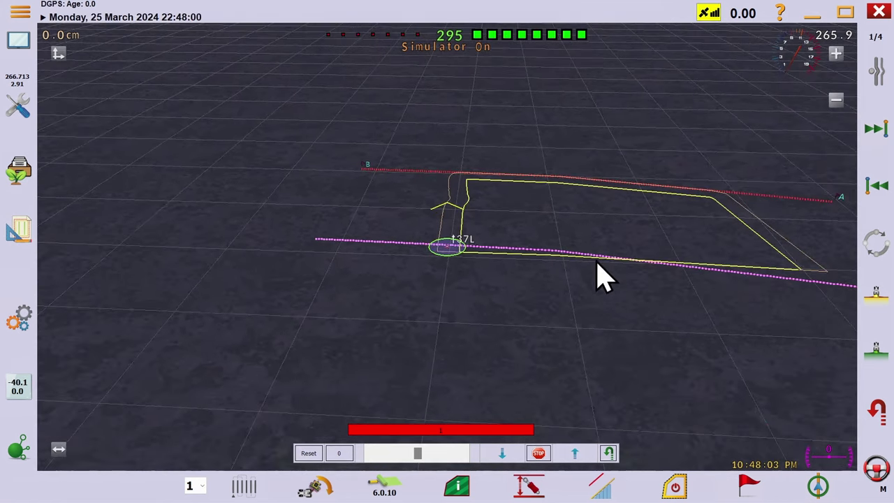
{"action": "left_click", "coordinate": [882, 135]}
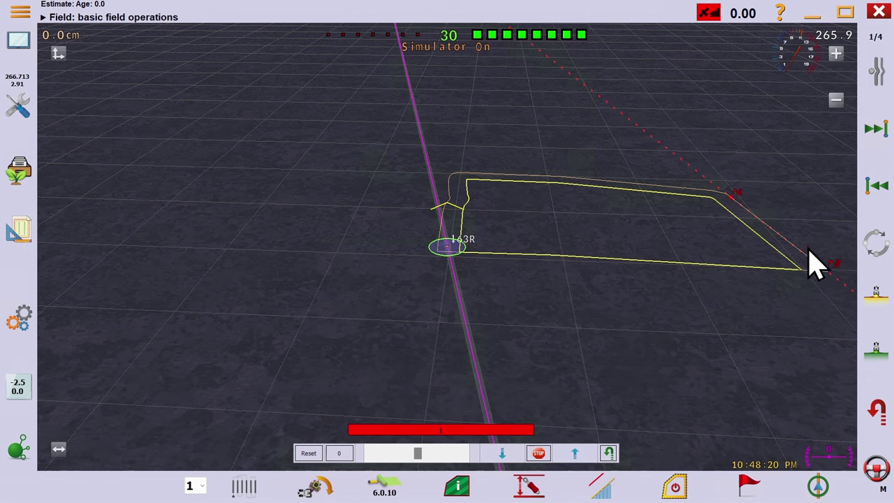
{"action": "left_click", "coordinate": [876, 187]}
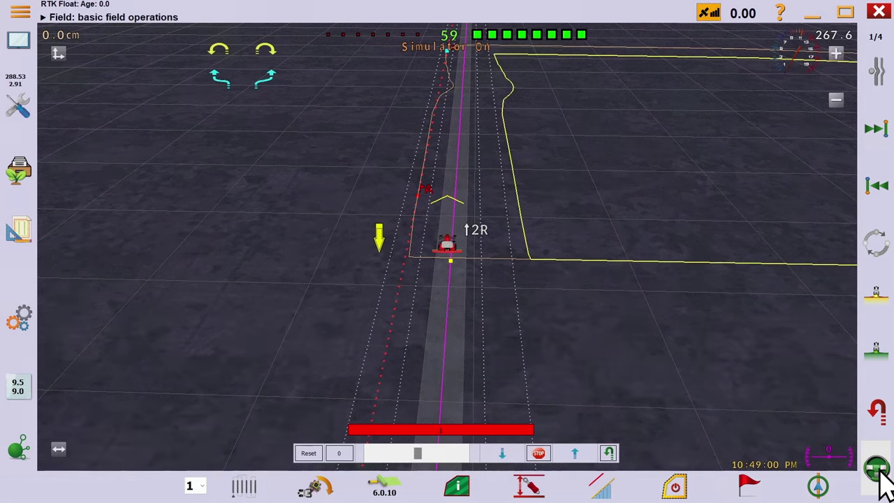
Turn the implement section on manually with the M key so coverage paints
{"action": "key", "text": "m"}
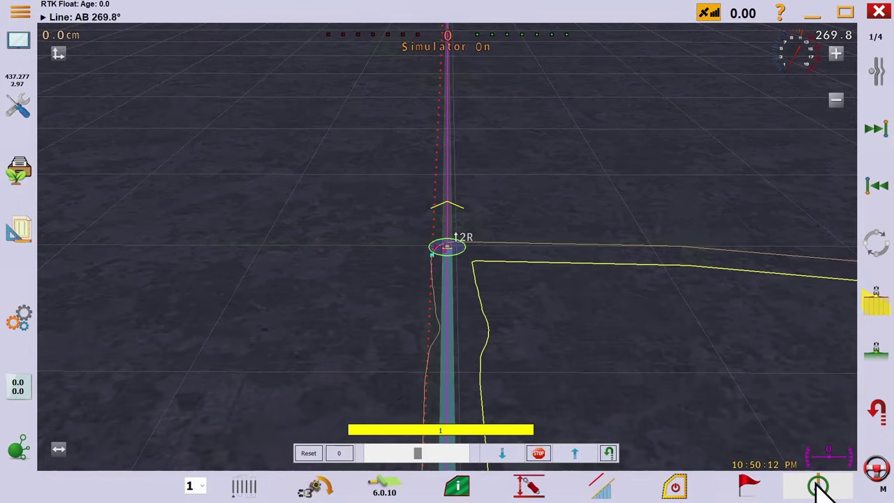
Draw a Cu 90.3° curve between the bottom-left and bottom-right boundary corners and confirm it
{"action": "left_click", "coordinate": [823, 489]}
{"action": "left_click", "coordinate": [769, 427]}
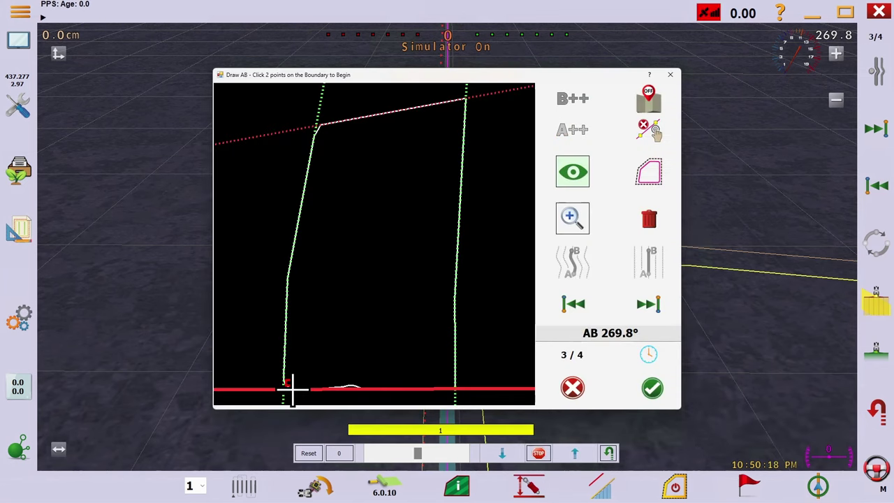
{"action": "left_click", "coordinate": [292, 388]}
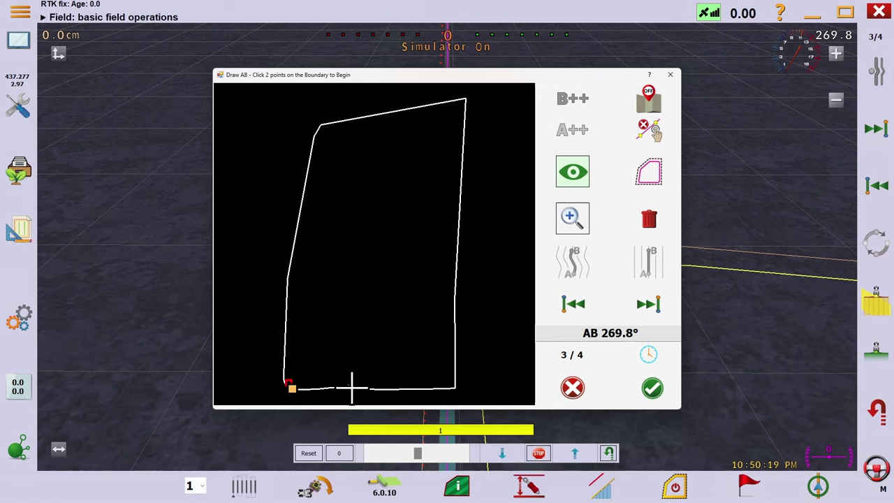
{"action": "left_click", "coordinate": [435, 389]}
{"action": "left_click", "coordinate": [574, 262]}
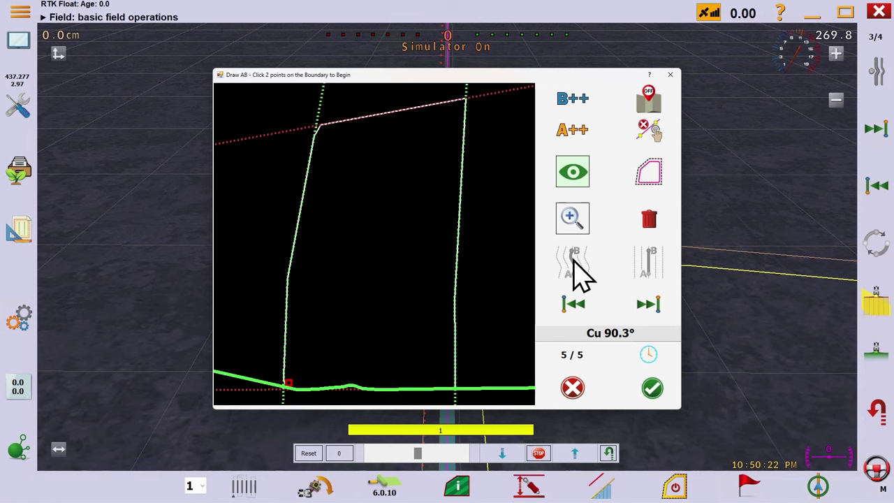
{"action": "left_click", "coordinate": [655, 390]}
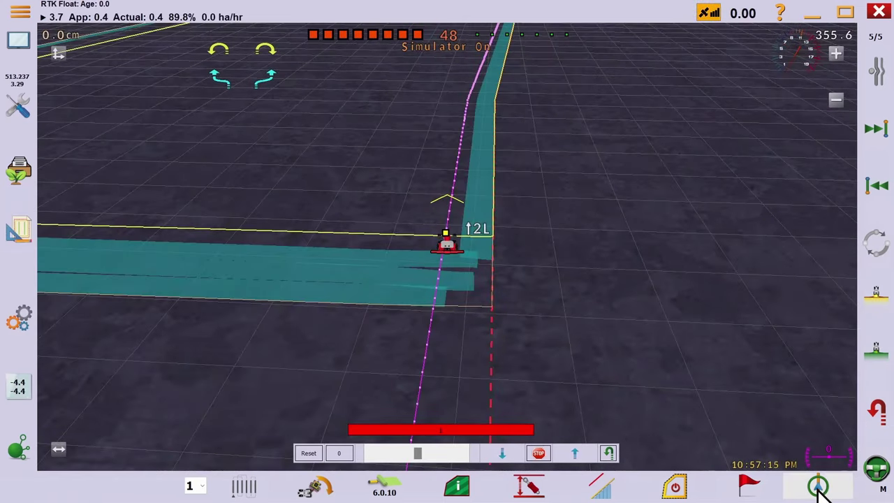
Draw an AB 179.7° line between two points on the right boundary edge and confirm it
{"action": "left_click", "coordinate": [818, 485]}
{"action": "left_click", "coordinate": [767, 446]}
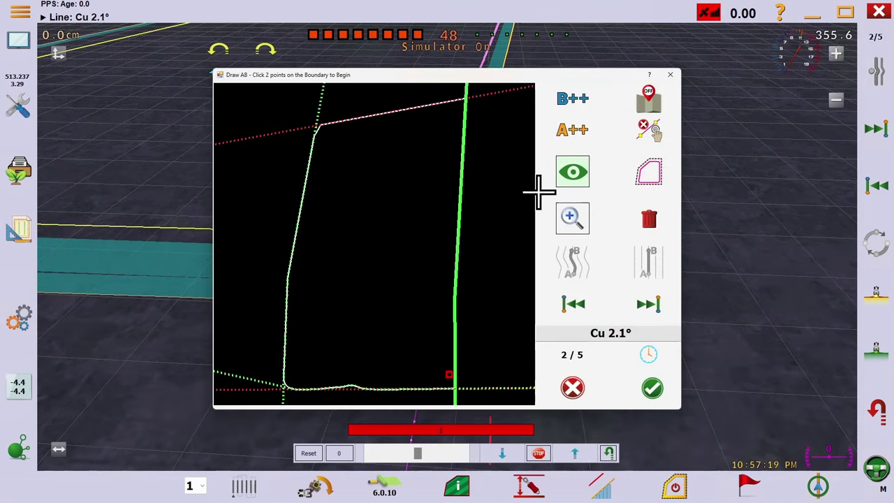
{"action": "left_click", "coordinate": [455, 378]}
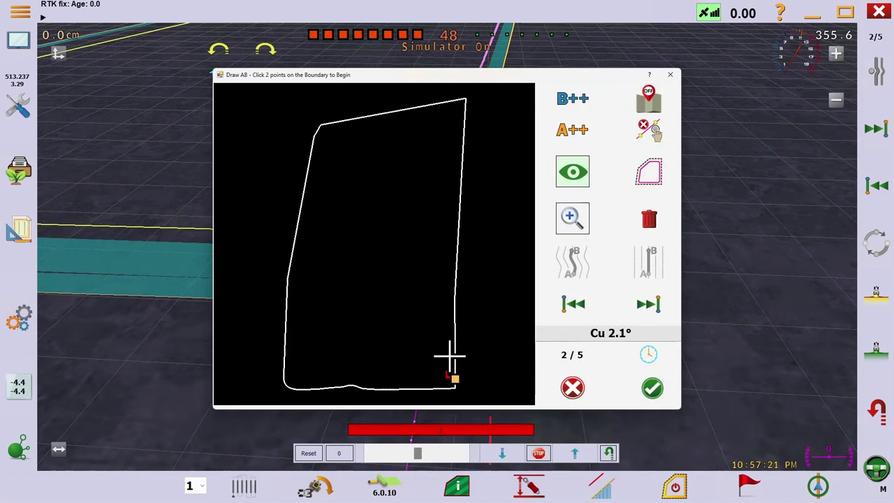
{"action": "left_click", "coordinate": [455, 353]}
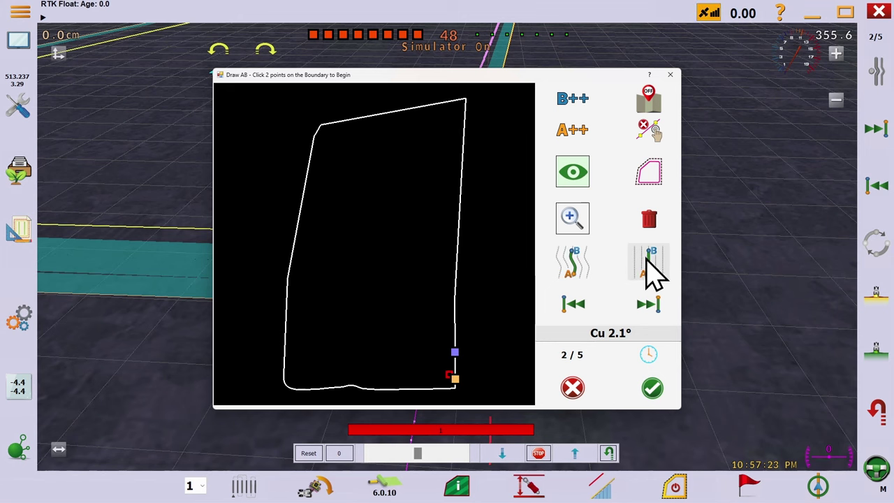
{"action": "left_click", "coordinate": [652, 388]}
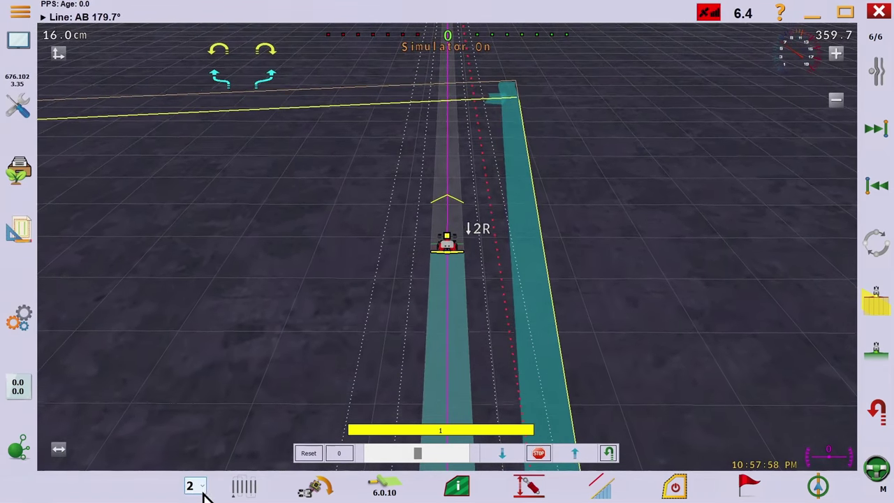
Turn on automatic U-turns from the right toolbar
{"action": "left_click", "coordinate": [879, 414]}
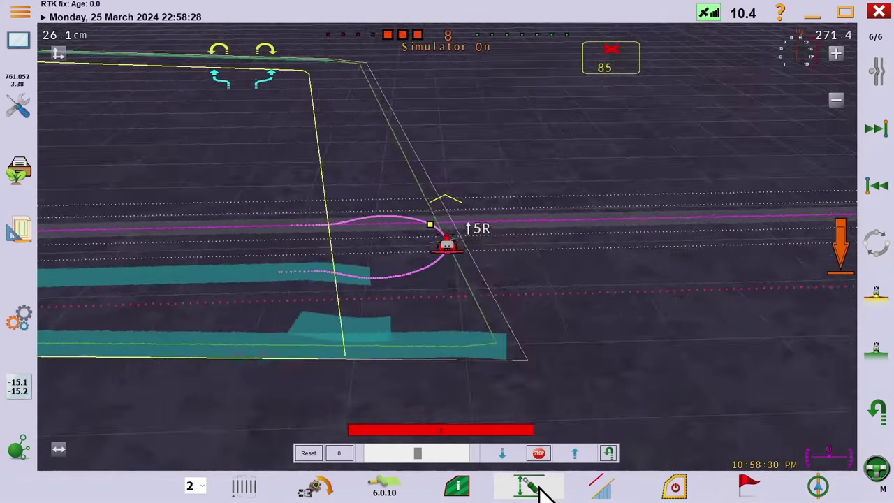
Switch the implement sections to automatic control
{"action": "left_click", "coordinate": [878, 358]}
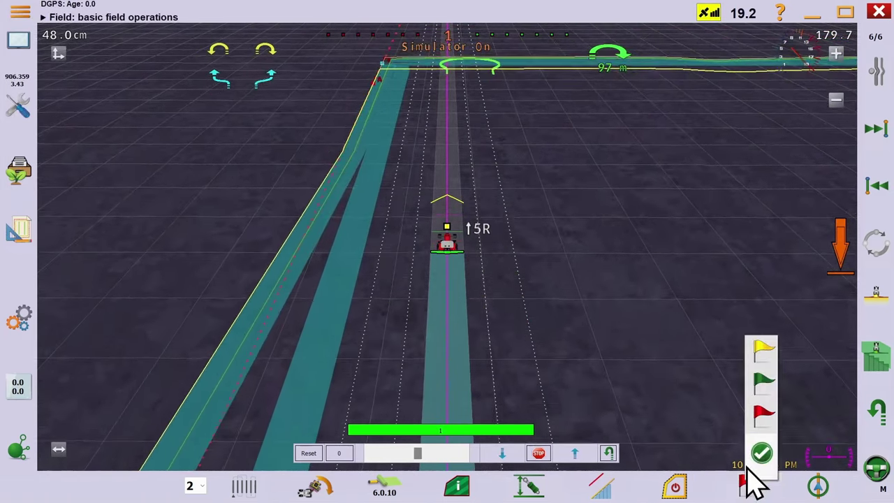
Place a green flag and browse flags 1 and 2 in the flags list
{"action": "left_click", "coordinate": [763, 385]}
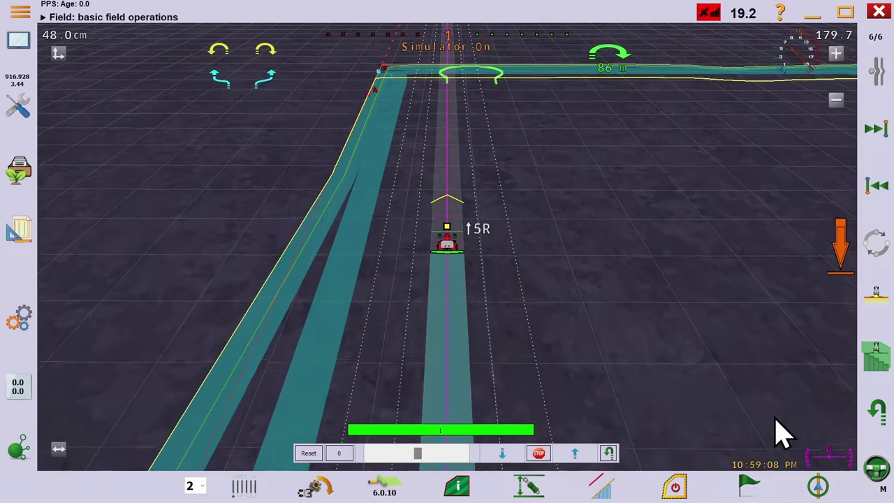
{"action": "left_click", "coordinate": [759, 489]}
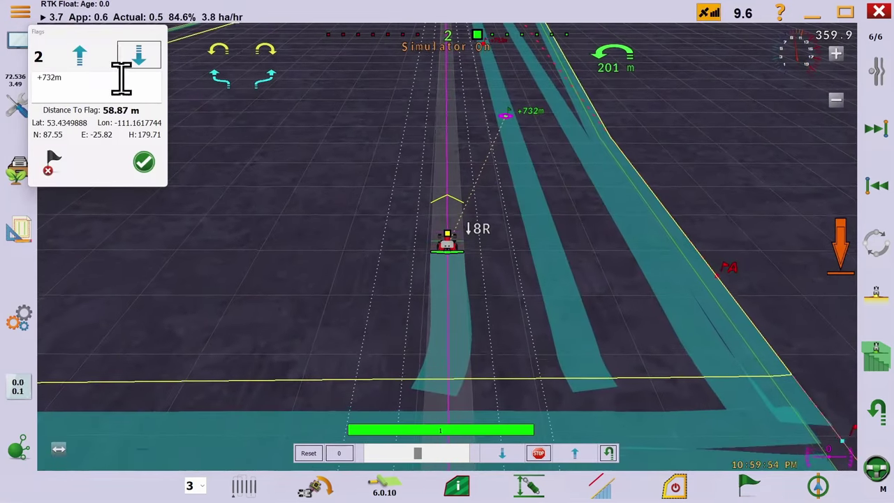
{"action": "left_click", "coordinate": [139, 55]}
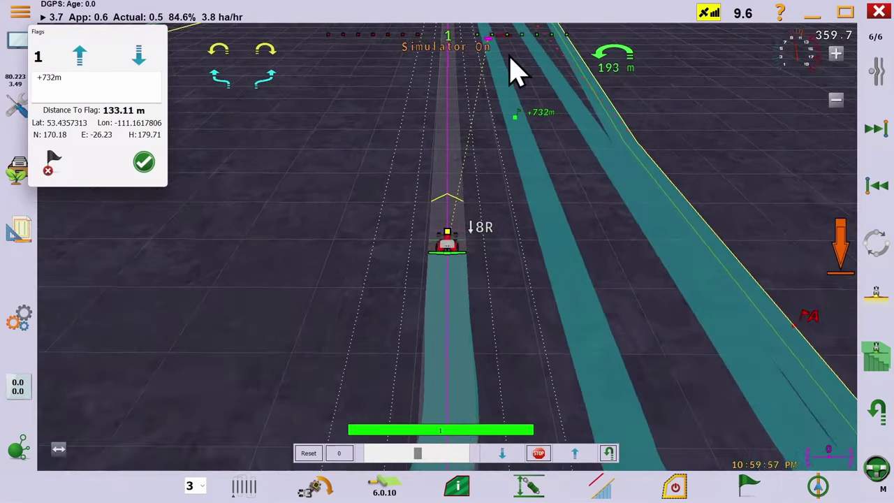
{"action": "scroll", "coordinate": [500, 97], "scroll_direction": "down", "scroll_amount": 3}
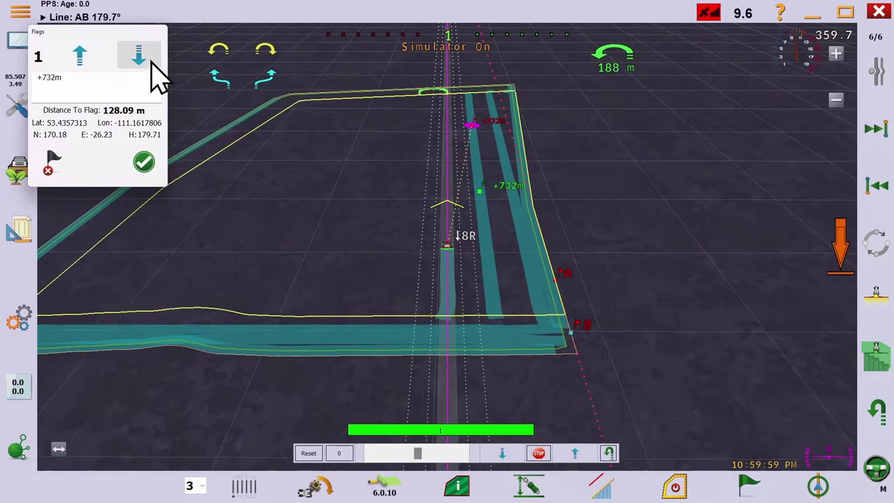
{"action": "left_click", "coordinate": [143, 59]}
{"action": "left_click", "coordinate": [147, 57]}
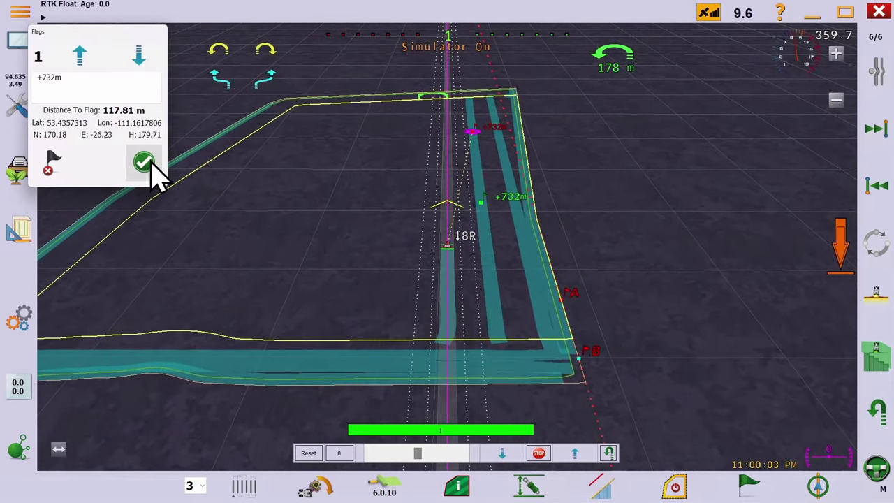
{"action": "left_click", "coordinate": [149, 170]}
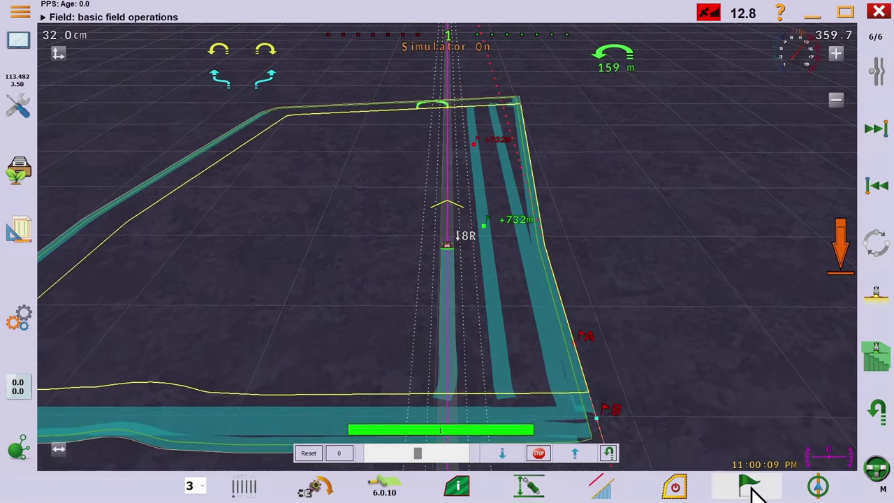
Place another flag, then delete flag 2 and close the flag details
{"action": "left_click", "coordinate": [750, 487]}
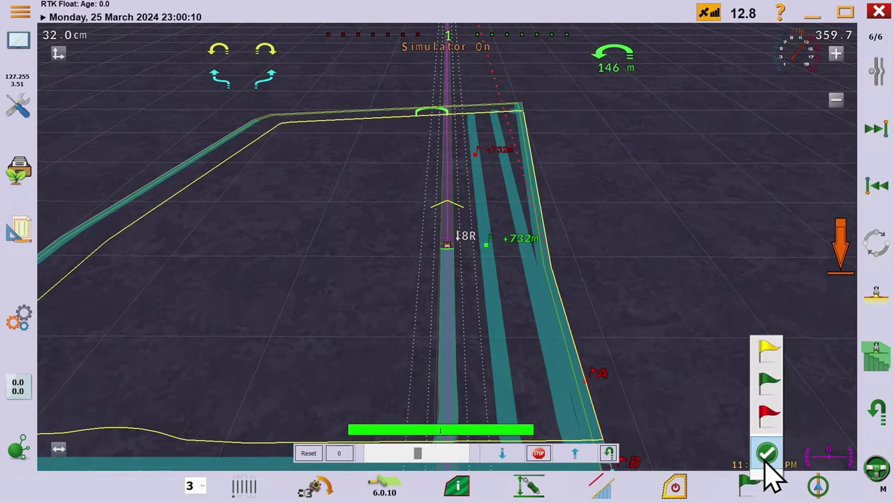
{"action": "left_click", "coordinate": [767, 458]}
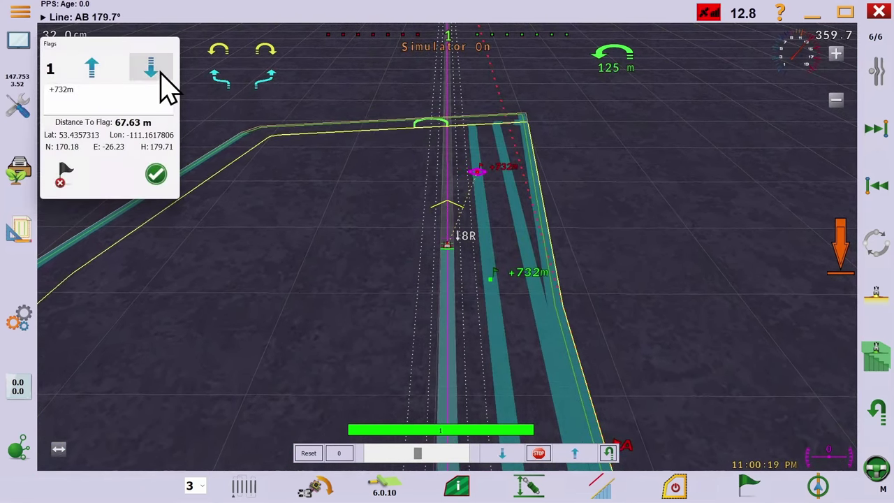
{"action": "left_click", "coordinate": [155, 70]}
{"action": "left_click", "coordinate": [63, 170]}
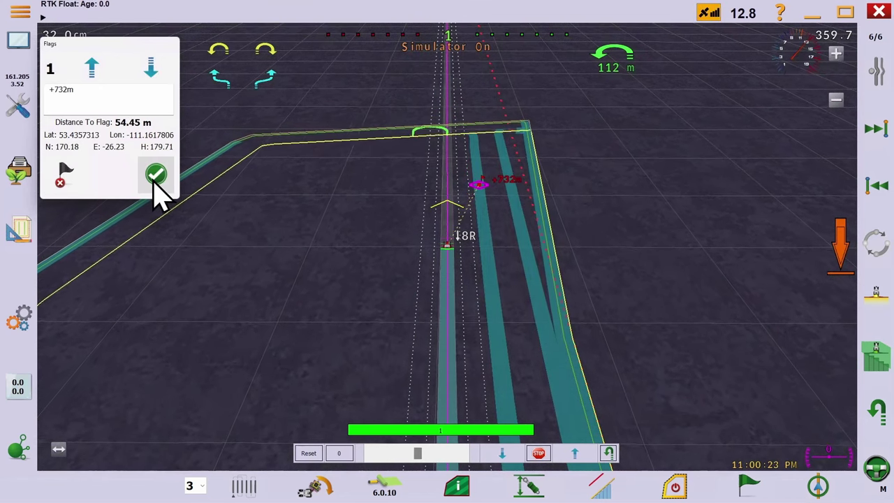
{"action": "left_click", "coordinate": [155, 178]}
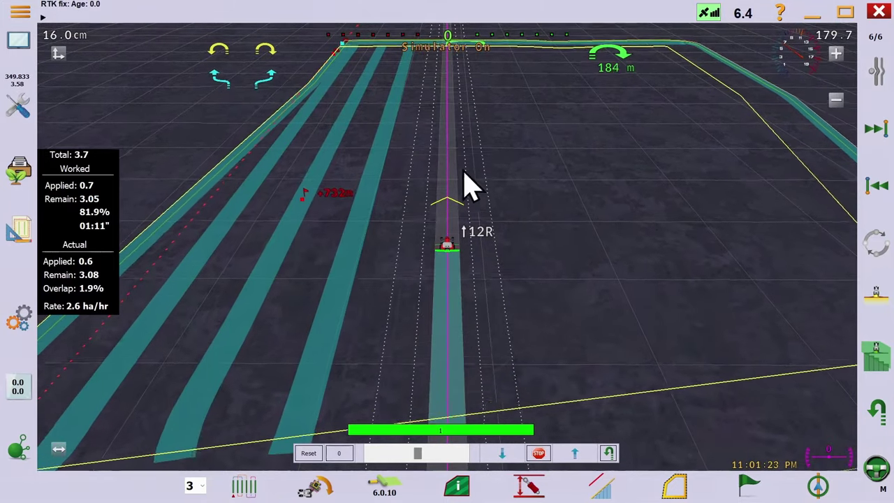
Drive passes and the headland turn by raising and lowering the simulator speed
{"action": "key", "text": "Up"}
{"action": "key", "text": "Up"}
{"action": "key", "text": "Up"}
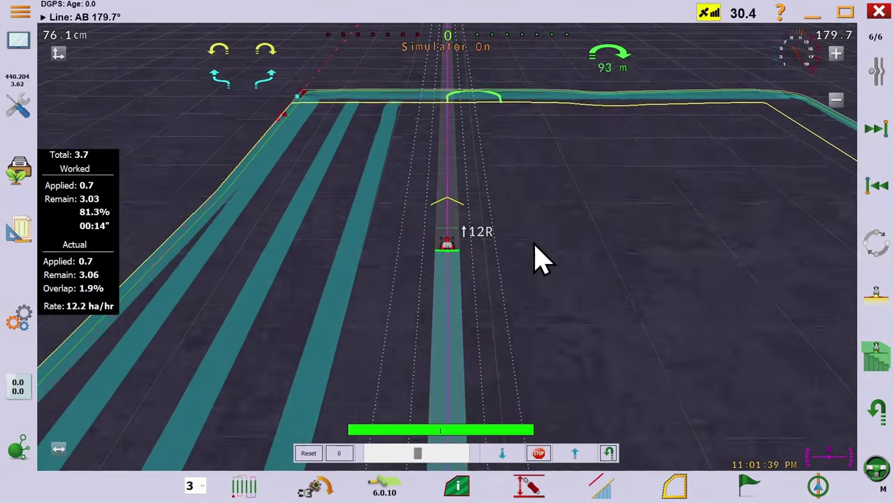
{"action": "key", "text": "Down"}
{"action": "key", "text": "Down"}
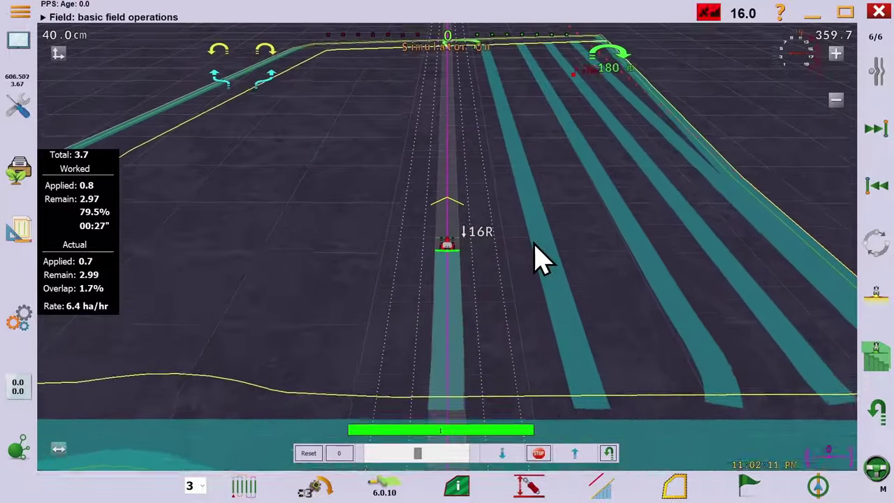
{"action": "key", "text": "Up"}
{"action": "key", "text": "Up"}
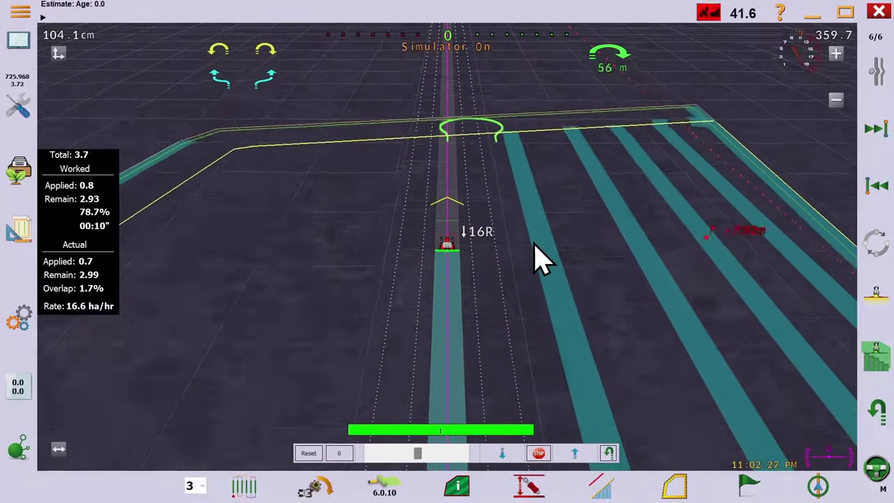
{"action": "key", "text": "Down"}
{"action": "key", "text": "Down"}
{"action": "key", "text": "Down"}
{"action": "key", "text": "Down"}
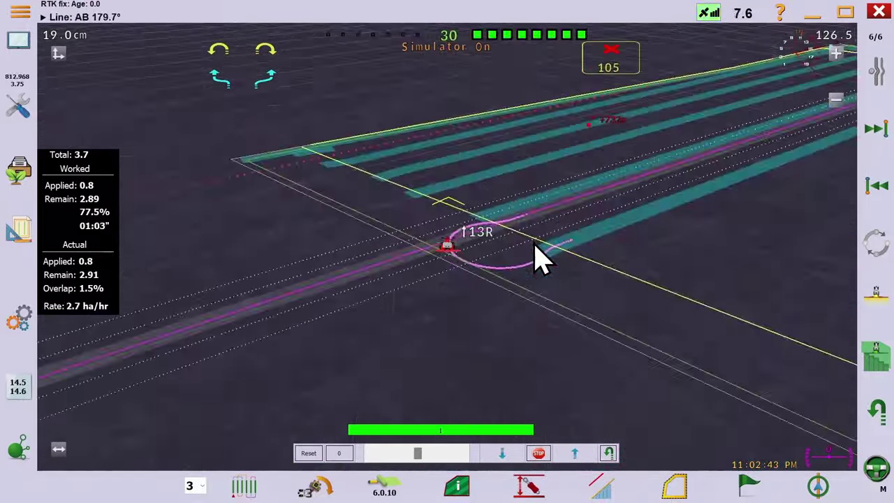
{"action": "key", "text": "Up"}
{"action": "key", "text": "Up"}
{"action": "key", "text": "Up"}
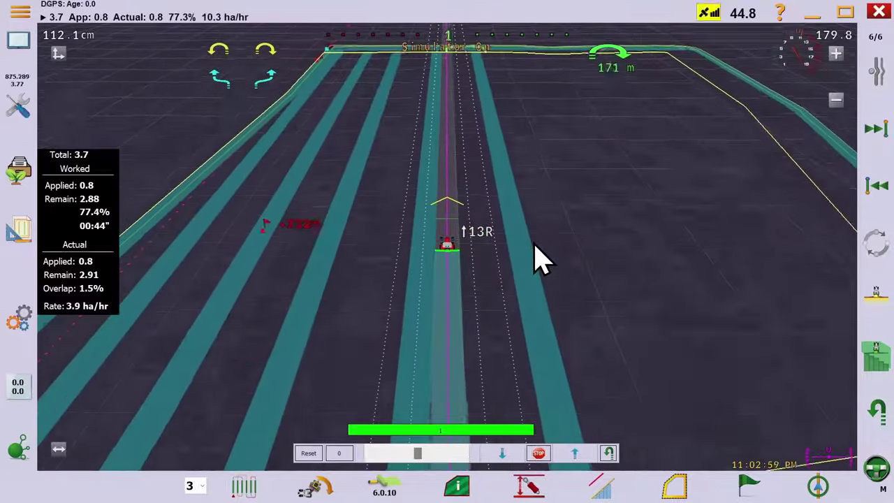
{"action": "key", "text": "Down"}
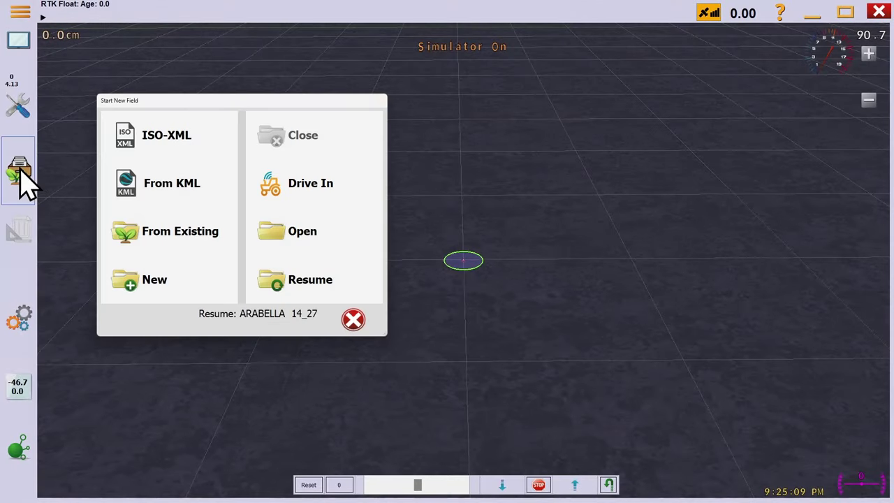
Open the saved field ARABELLA 14_27
{"action": "left_click", "coordinate": [292, 234]}
{"action": "left_click", "coordinate": [112, 144]}
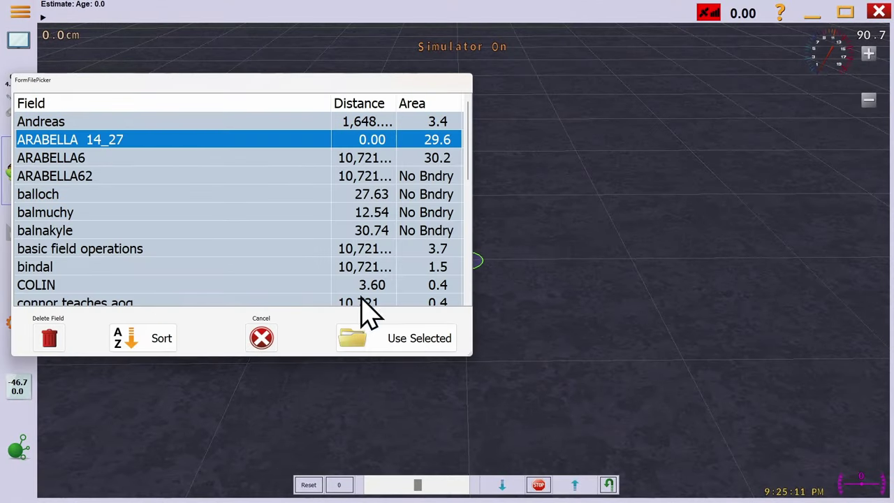
{"action": "left_click", "coordinate": [385, 343]}
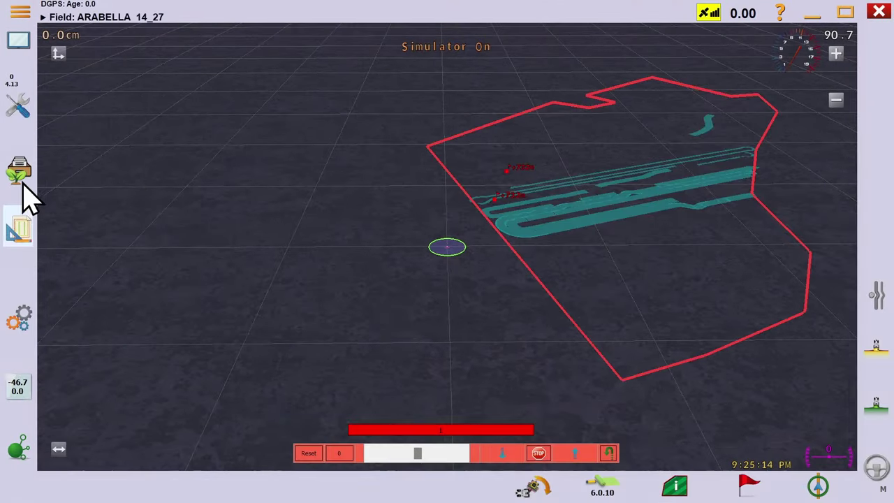
Turn on the Bing satellite map background beneath the field boundary
{"action": "left_click", "coordinate": [21, 231]}
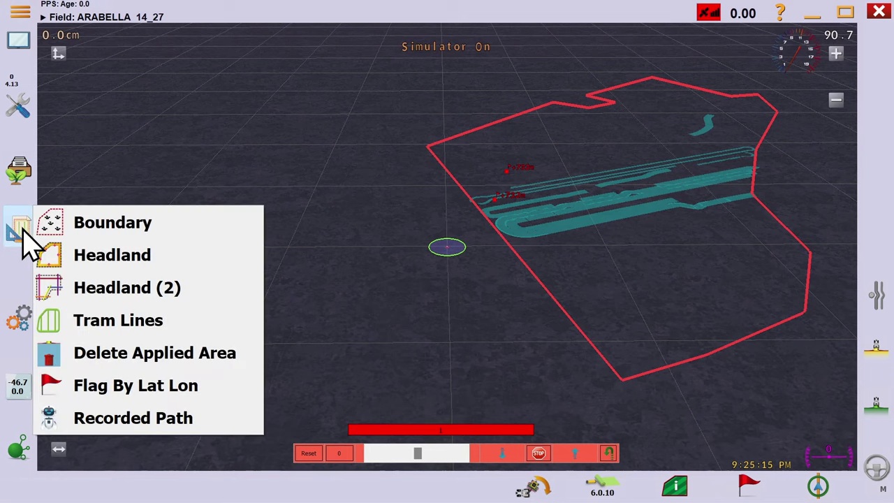
{"action": "left_click", "coordinate": [101, 224]}
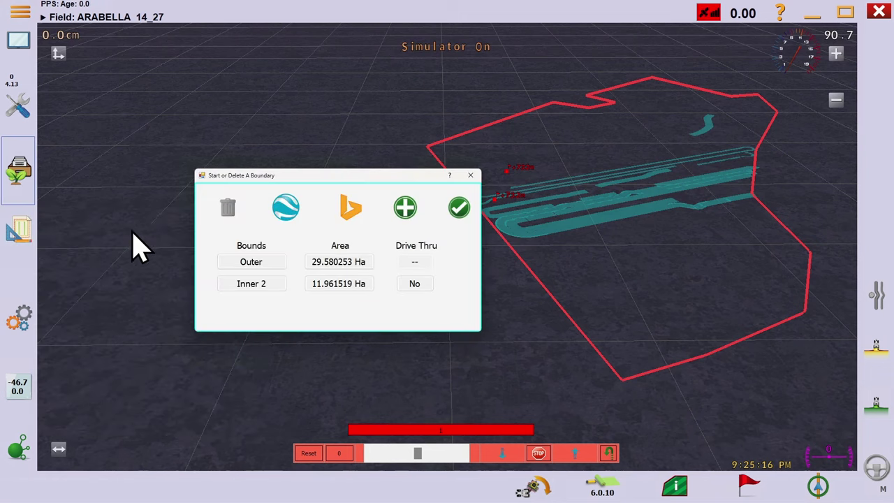
{"action": "left_click", "coordinate": [351, 208]}
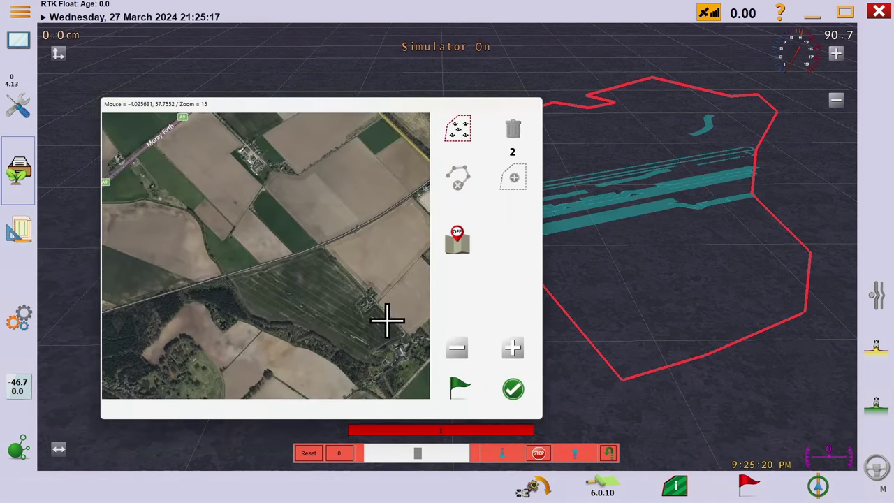
{"action": "left_click", "coordinate": [458, 241]}
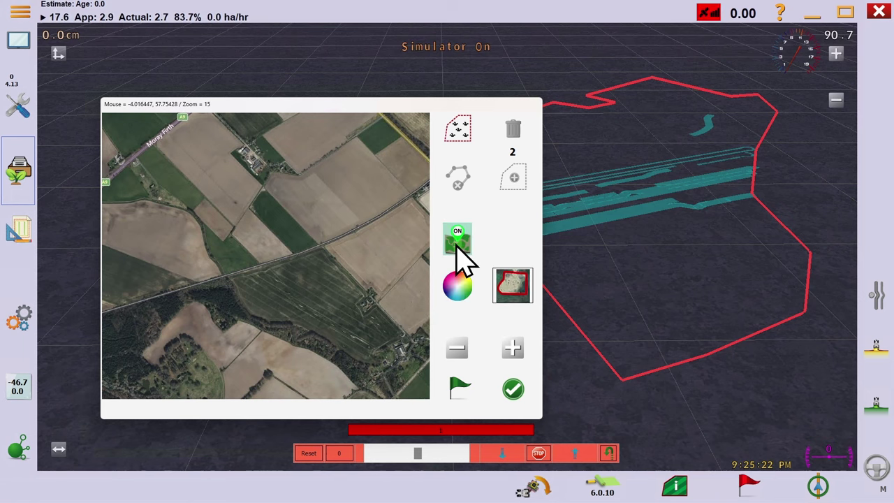
{"action": "left_click", "coordinate": [510, 288]}
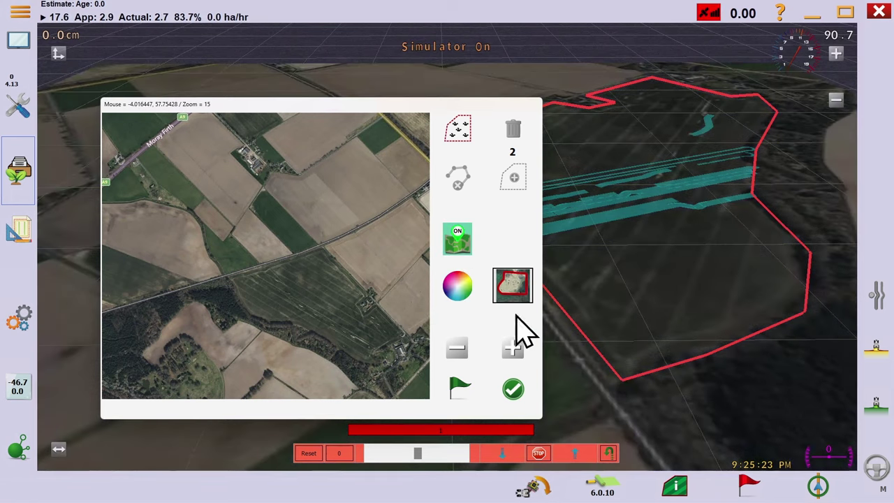
{"action": "left_click", "coordinate": [512, 388]}
{"action": "left_click", "coordinate": [19, 171]}
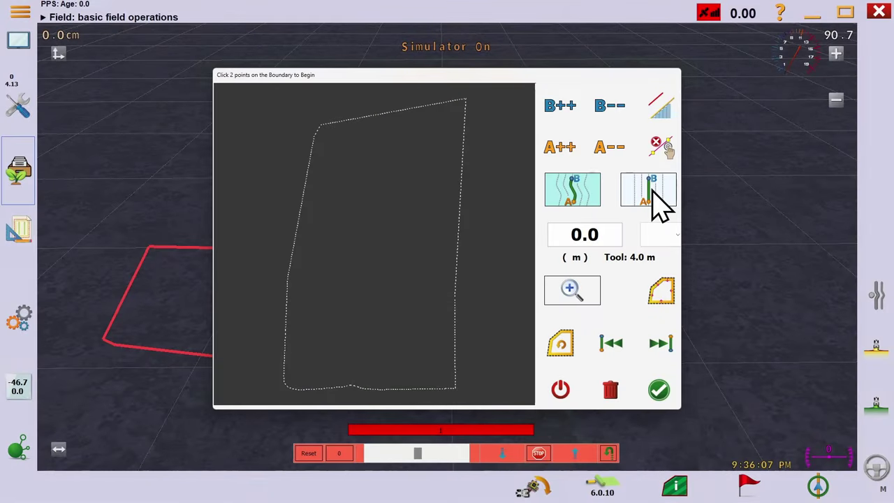
Trace headland lines along the boundary: a straight right side, then curved top and left sides
{"action": "left_click", "coordinate": [652, 194]}
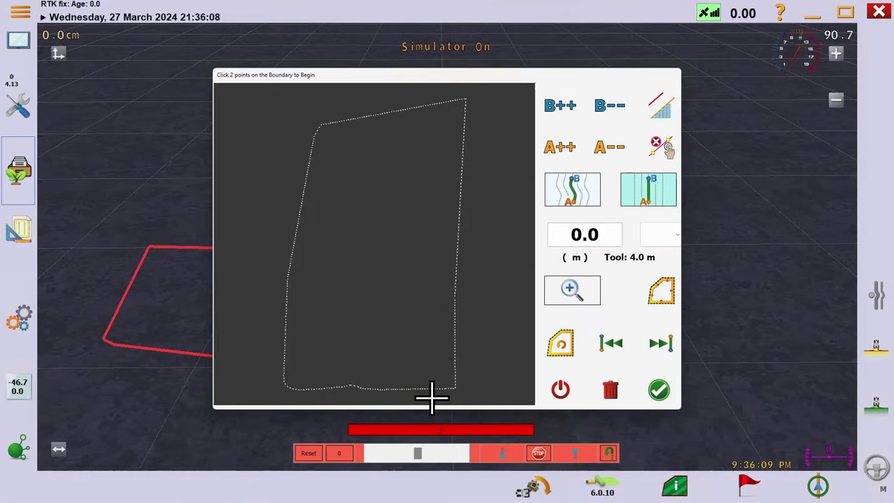
{"action": "left_click", "coordinate": [451, 285]}
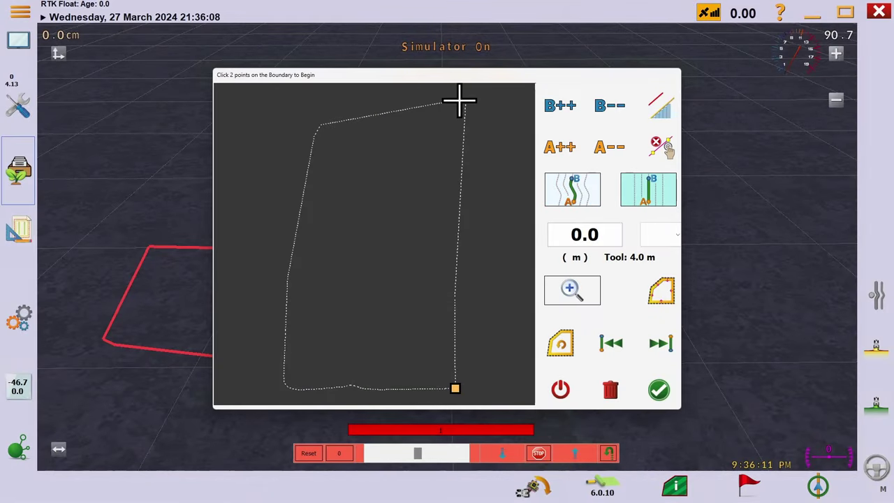
{"action": "left_click", "coordinate": [449, 100]}
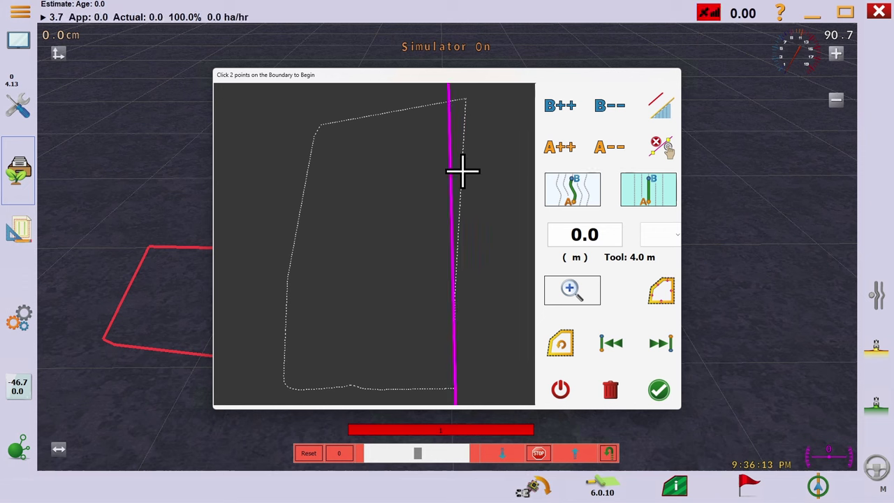
{"action": "left_click", "coordinate": [576, 199]}
{"action": "left_click", "coordinate": [390, 110]}
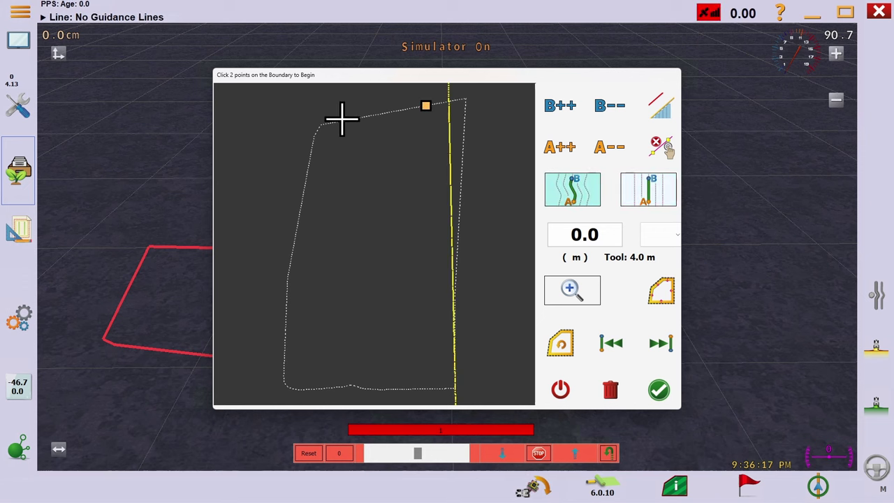
{"action": "left_click", "coordinate": [335, 124]}
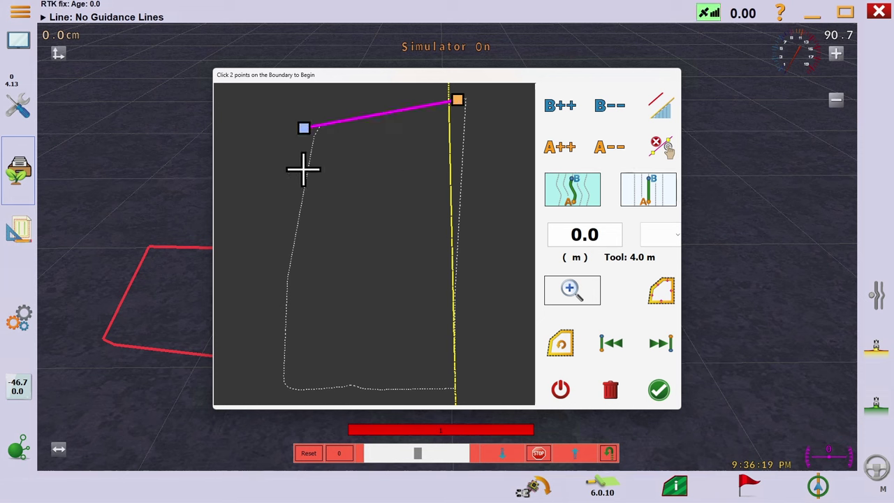
{"action": "left_click", "coordinate": [313, 143]}
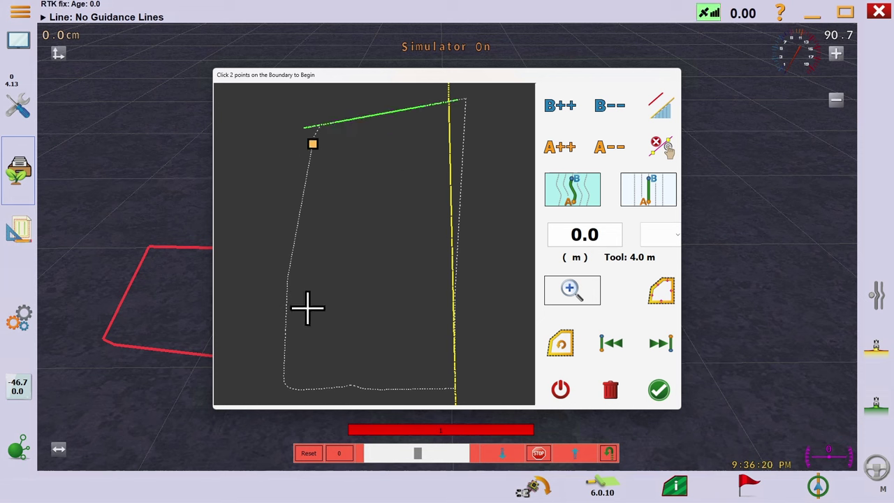
{"action": "left_click", "coordinate": [286, 367]}
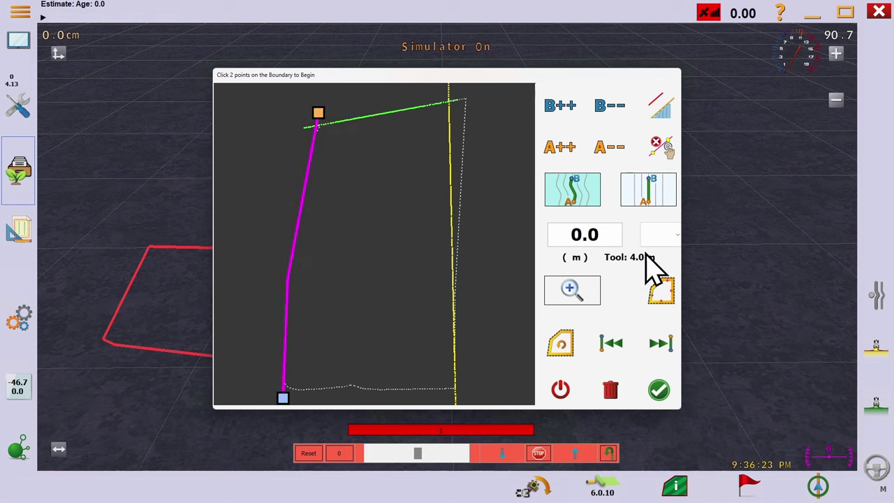
Set the headland offset to 4 tool widths (16.0 m) and start a line along the bottom edge
{"action": "left_click", "coordinate": [675, 235]}
{"action": "left_click", "coordinate": [660, 346]}
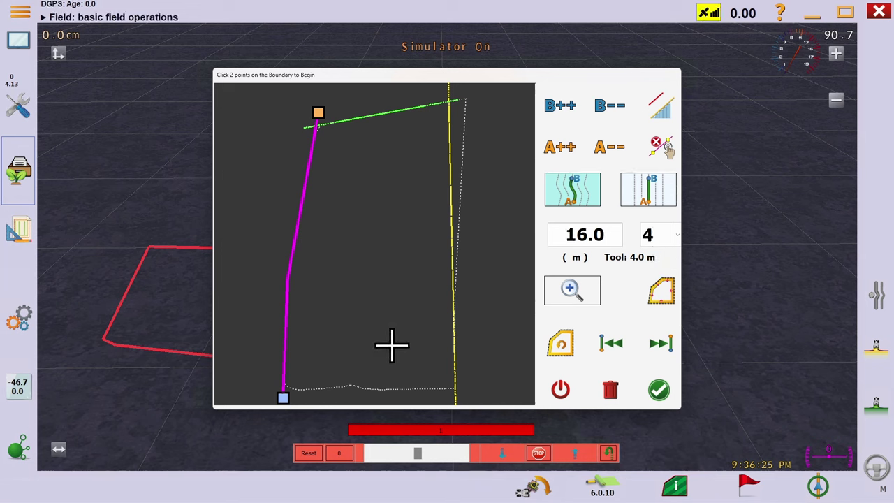
{"action": "left_click", "coordinate": [283, 363]}
{"action": "left_click", "coordinate": [473, 375]}
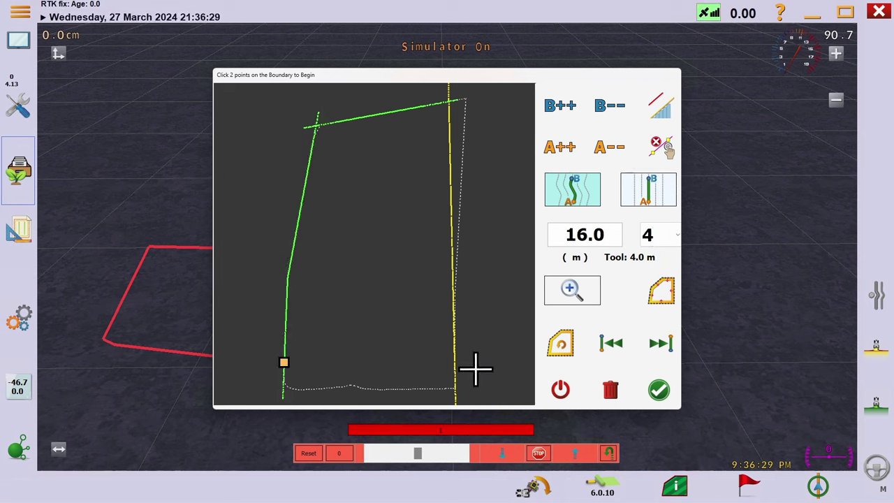
Try building the headland, dismiss the crossings error, and delete the bottom boundary line
{"action": "left_click", "coordinate": [664, 297]}
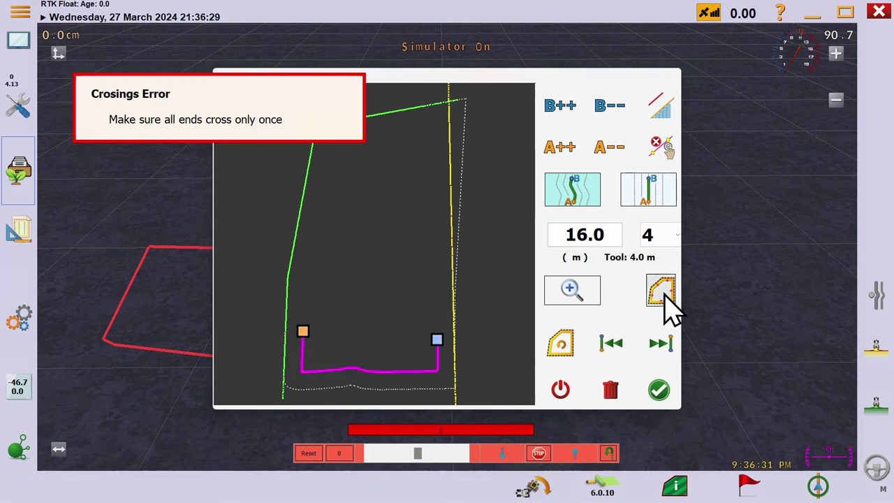
{"action": "left_click", "coordinate": [248, 136]}
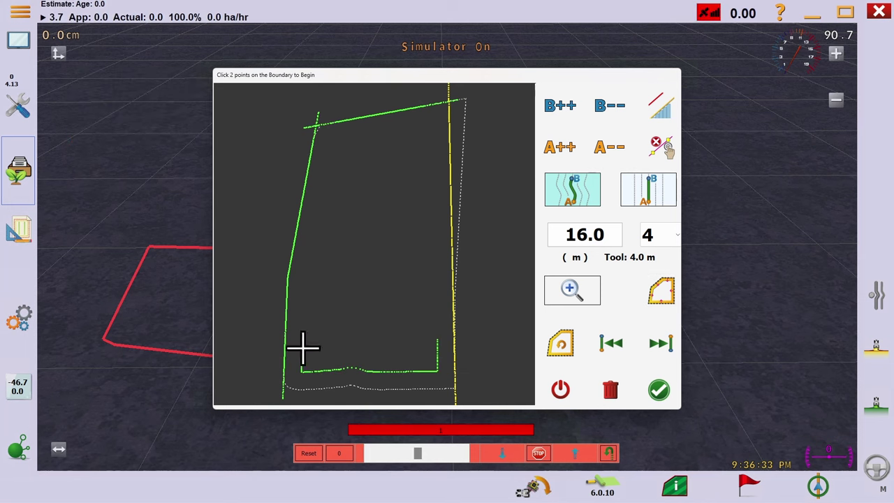
{"action": "left_click", "coordinate": [613, 347]}
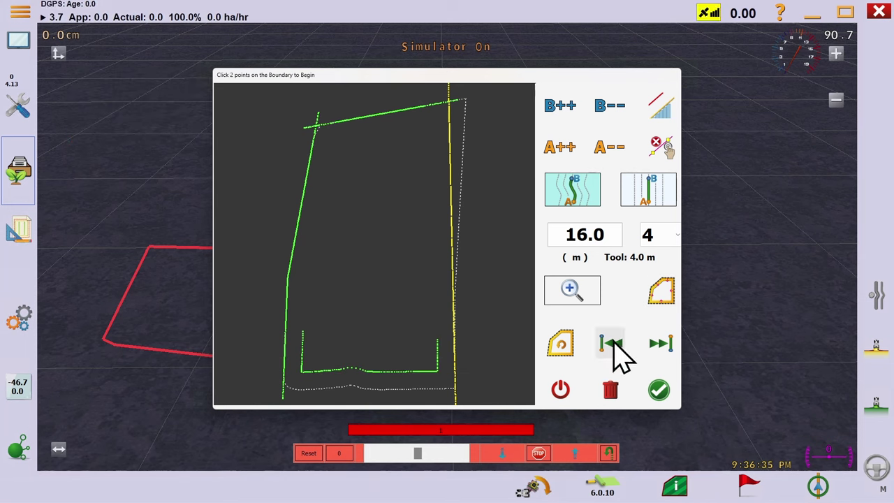
{"action": "left_click", "coordinate": [662, 344]}
{"action": "left_click", "coordinate": [662, 343]}
{"action": "left_click", "coordinate": [662, 344]}
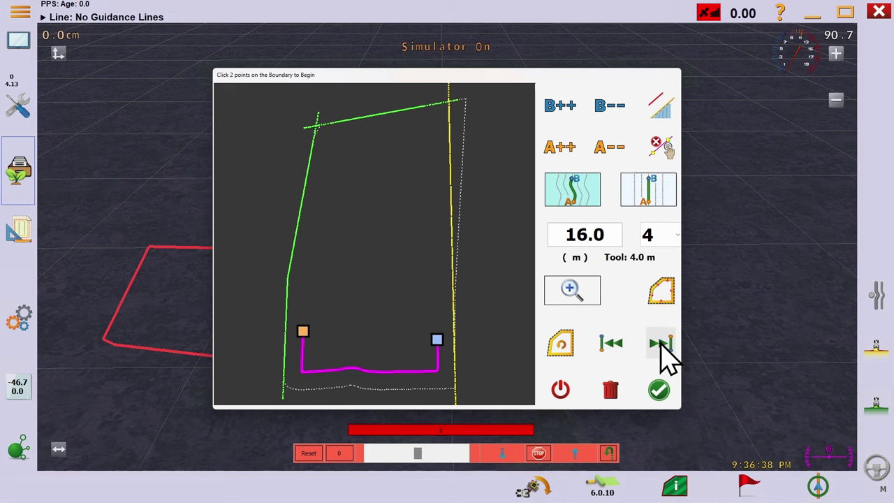
{"action": "left_click", "coordinate": [613, 395]}
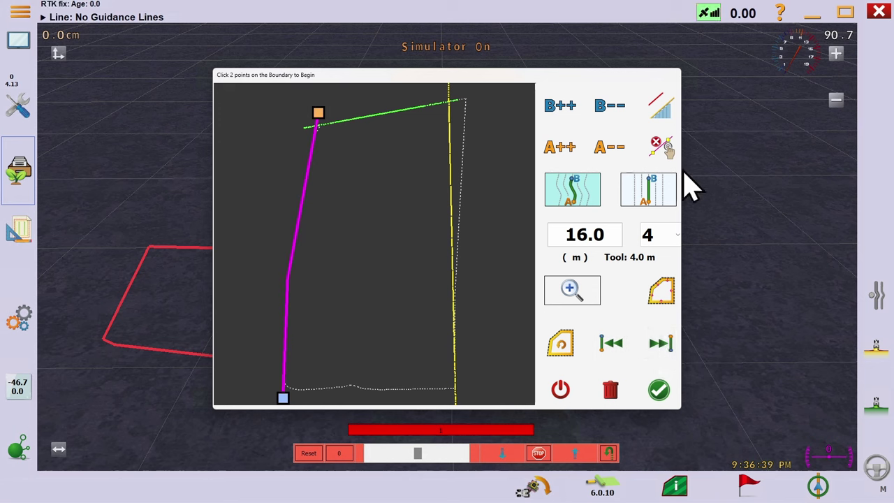
Redraw the bottom line between two boundary points and build the closed headland outline
{"action": "left_click", "coordinate": [301, 388]}
{"action": "left_click", "coordinate": [424, 390]}
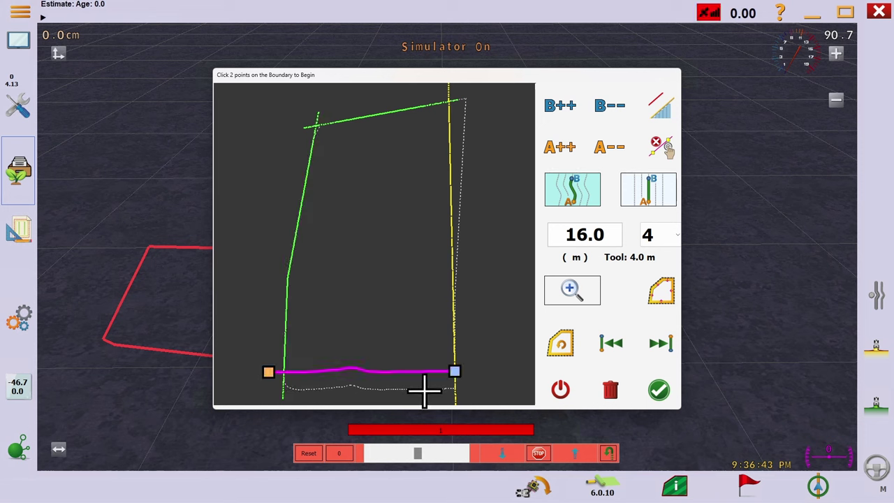
{"action": "left_click", "coordinate": [665, 301]}
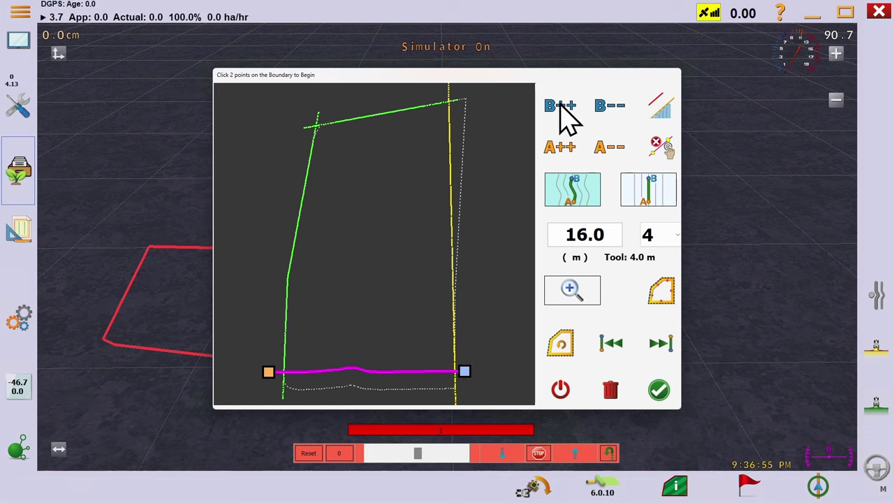
{"action": "left_click", "coordinate": [662, 293]}
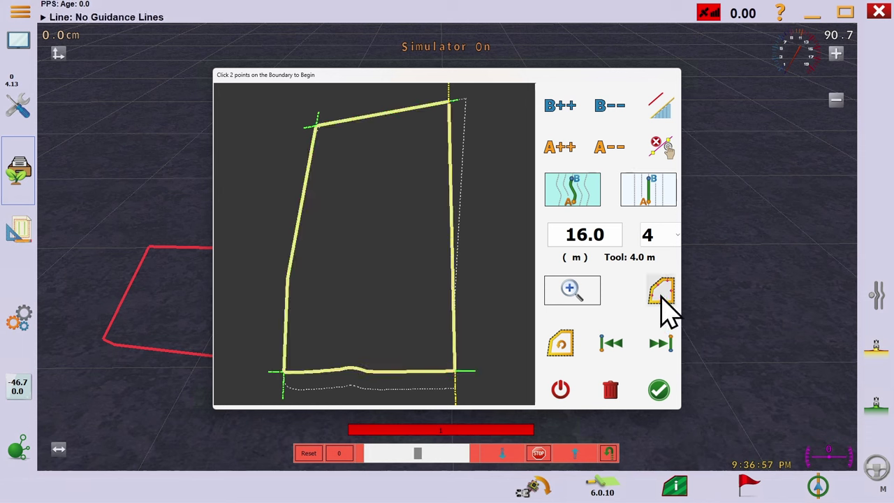
Accept the headland with the green check and close the headland editor
{"action": "left_click", "coordinate": [659, 392]}
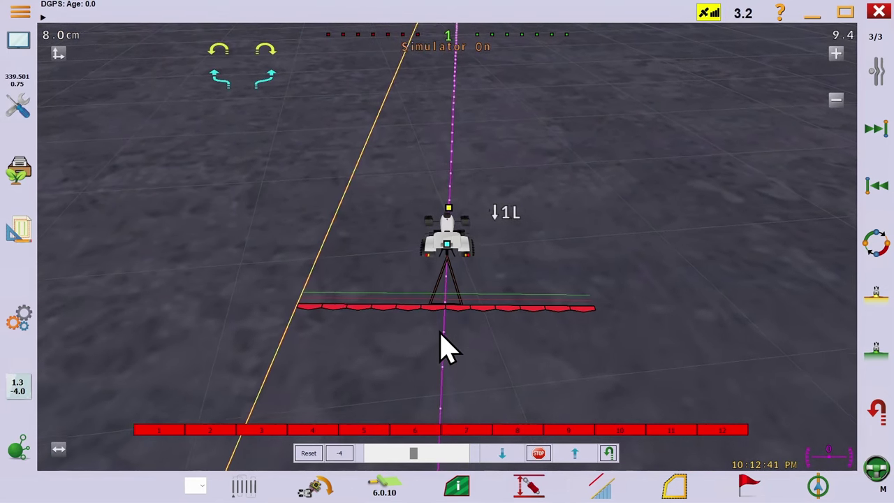
Nudge the guidance line sideways twice in 20 cm steps
{"action": "left_click", "coordinate": [816, 485]}
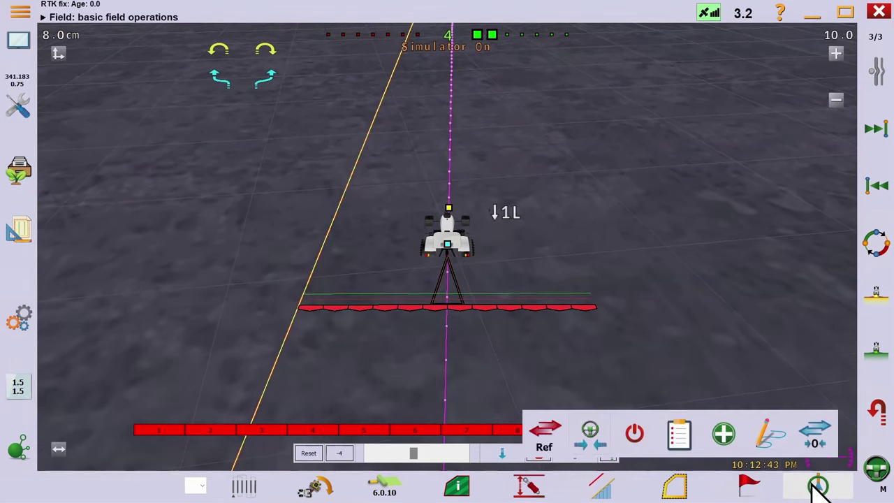
{"action": "left_click", "coordinate": [817, 436]}
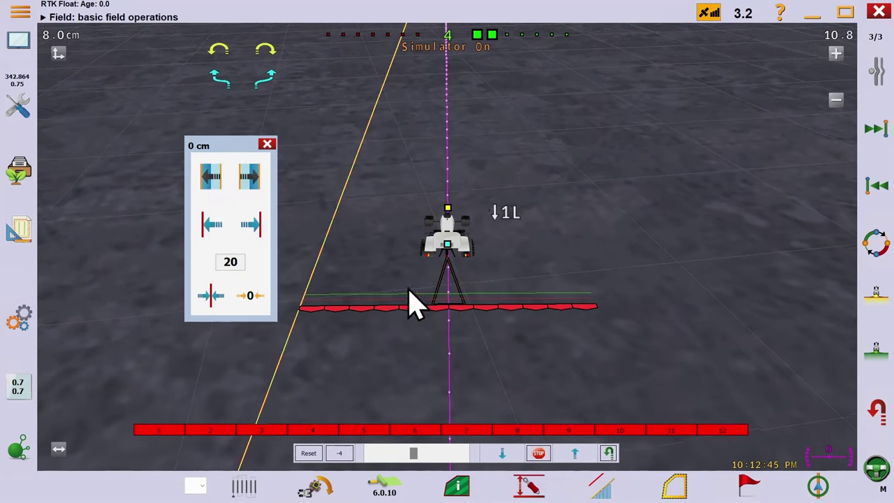
{"action": "left_click", "coordinate": [251, 181]}
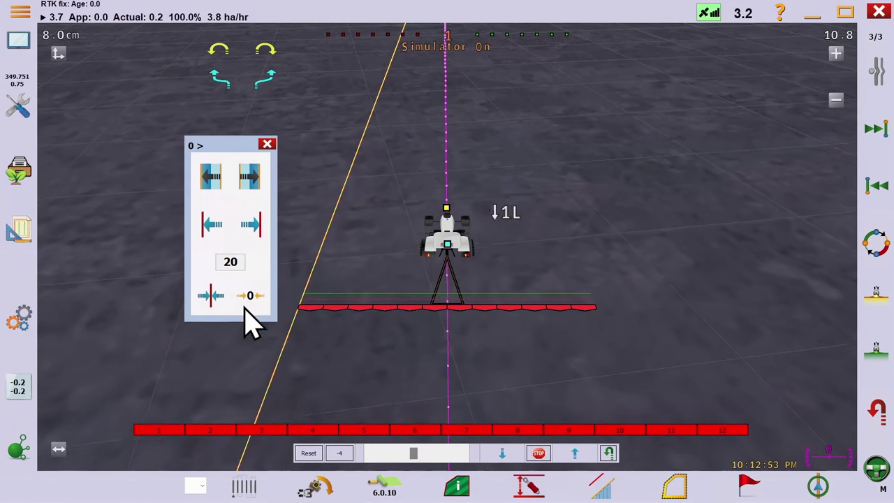
{"action": "left_click", "coordinate": [252, 227]}
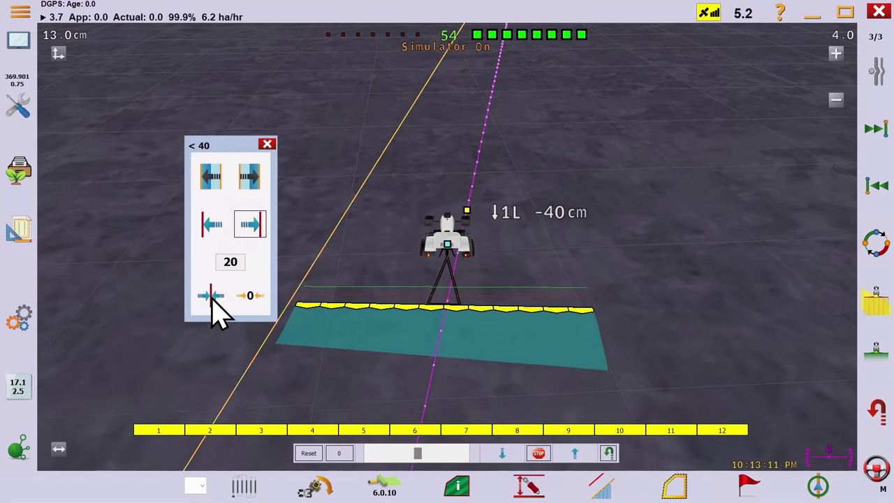
Snap the guidance line to the tractor, shift it a full pass, then reset the offset to zero
{"action": "left_click", "coordinate": [212, 299]}
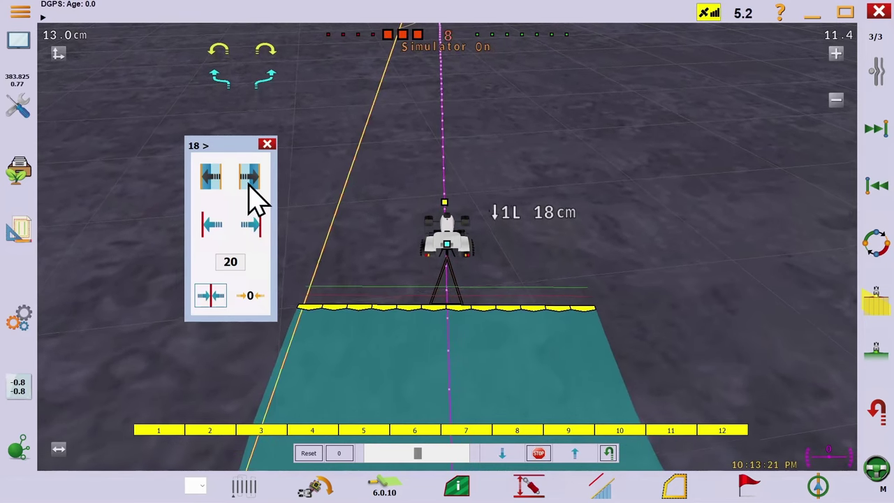
{"action": "left_click", "coordinate": [250, 180]}
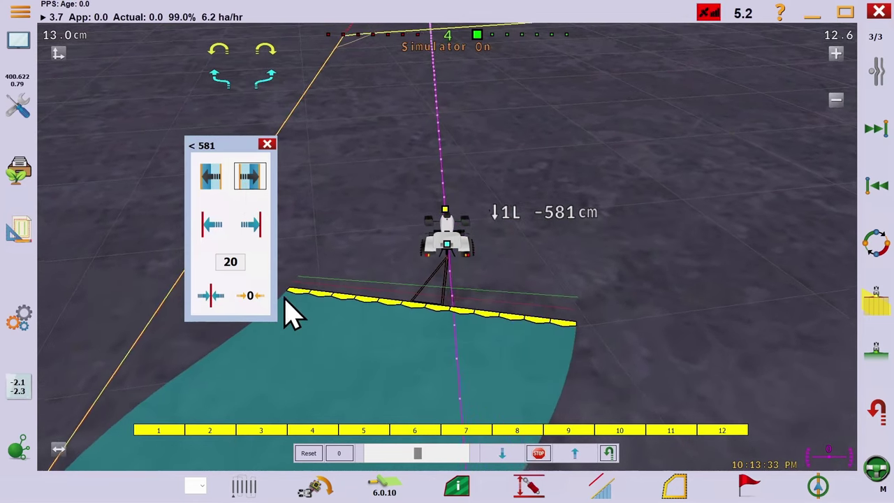
{"action": "left_click", "coordinate": [248, 296]}
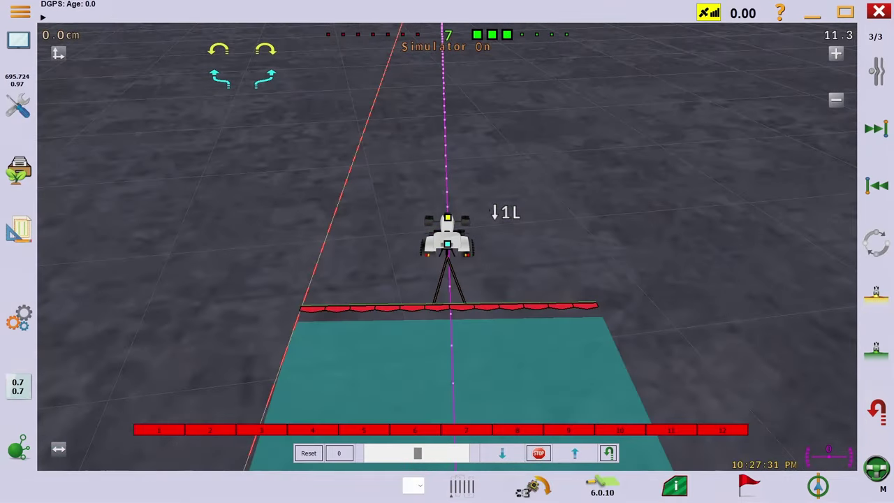
Shift the reference guidance line 300 cm left in 100 cm steps and apply the new reference
{"action": "left_click", "coordinate": [816, 487]}
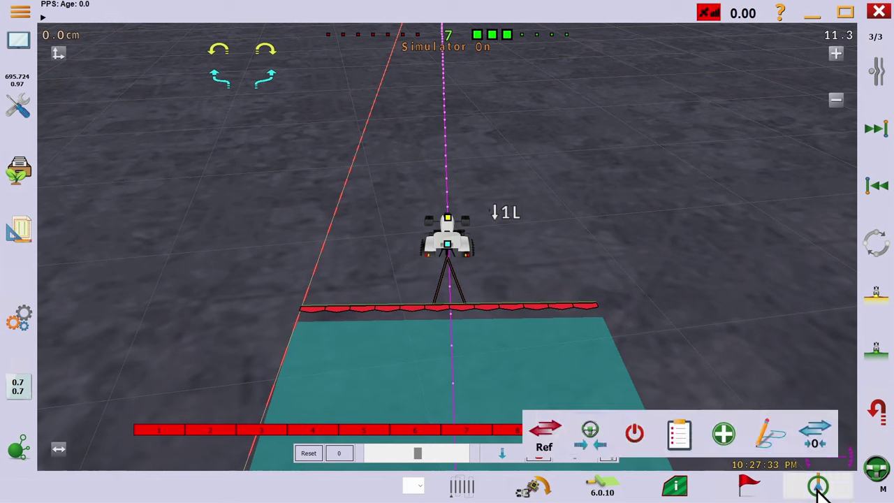
{"action": "left_click", "coordinate": [542, 451]}
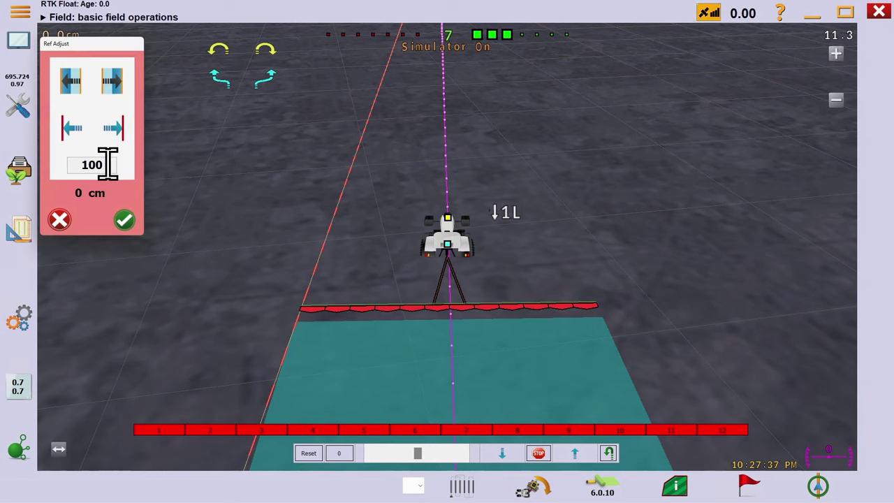
{"action": "left_click", "coordinate": [73, 128]}
{"action": "left_click", "coordinate": [72, 129]}
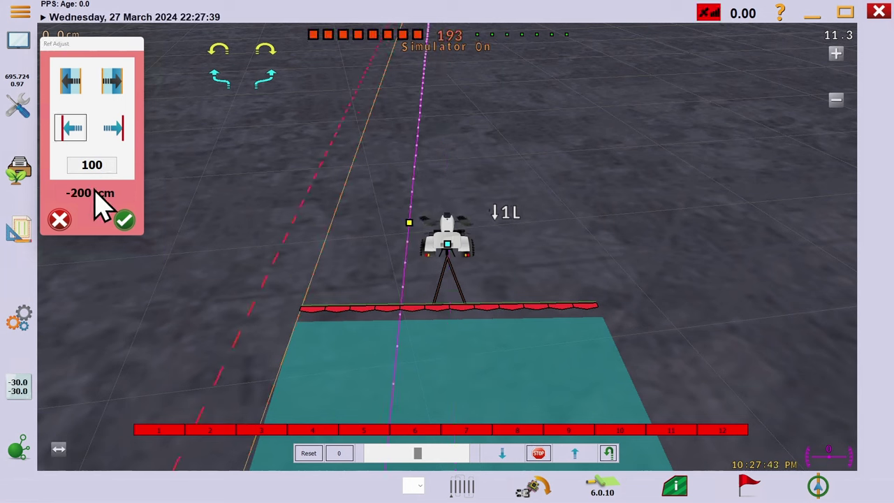
{"action": "left_click", "coordinate": [85, 159]}
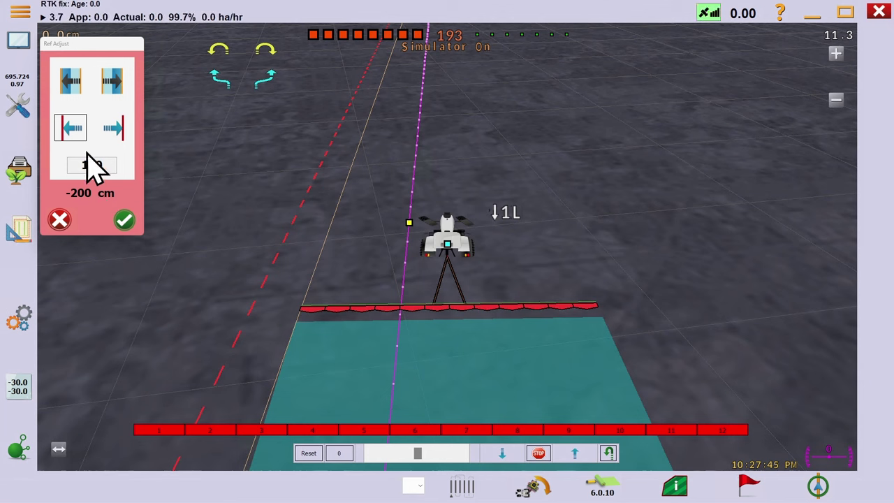
{"action": "left_click", "coordinate": [73, 129]}
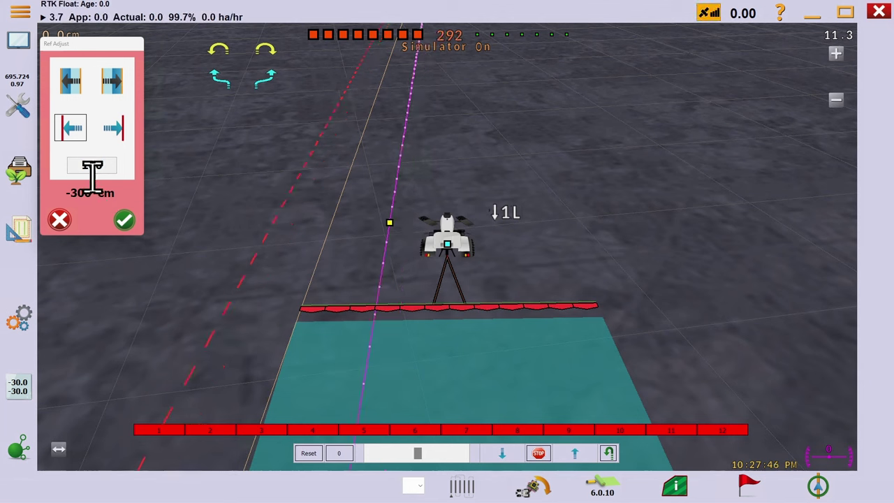
{"action": "left_click", "coordinate": [124, 221]}
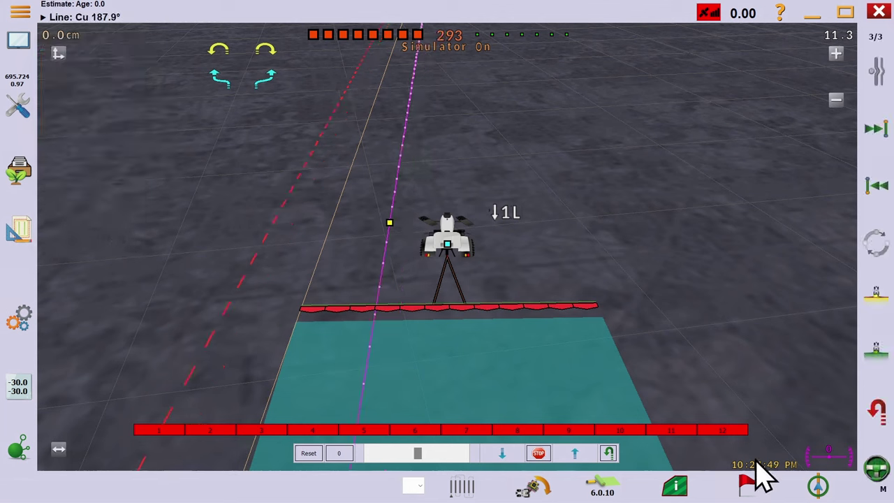
{"action": "left_click", "coordinate": [821, 489]}
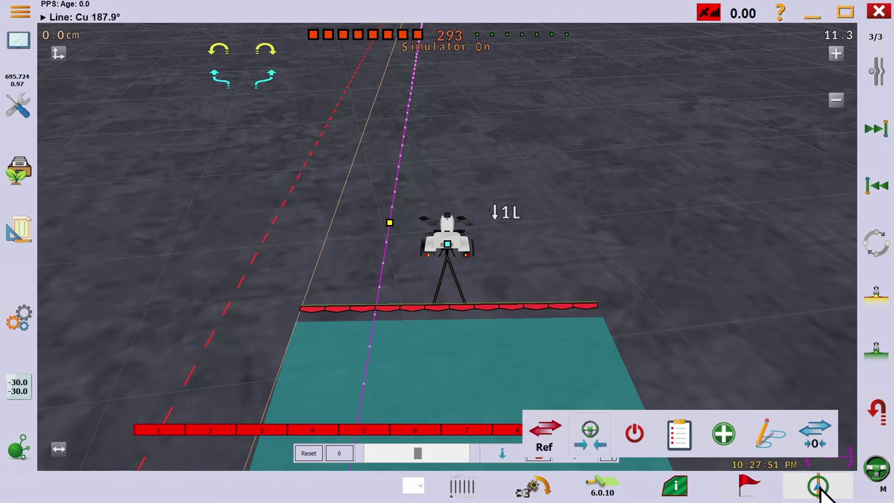
{"action": "left_click", "coordinate": [768, 435]}
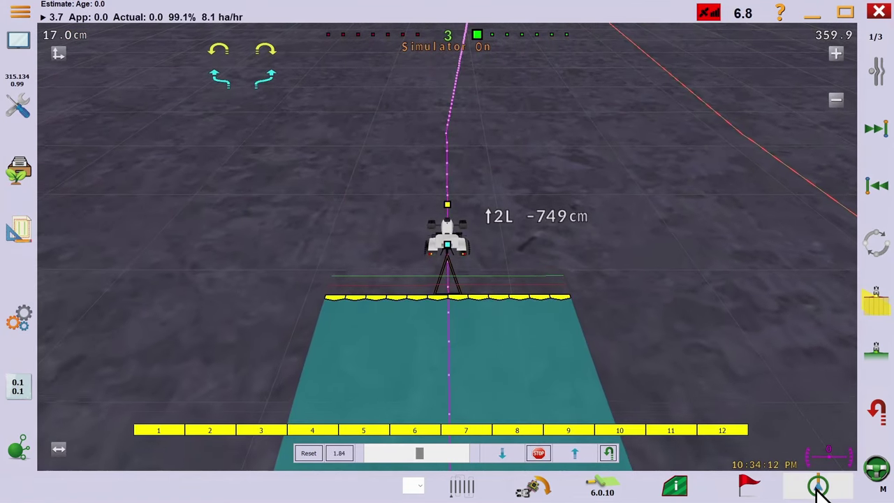
Engage autosteer on the current guidance line and turn all sections on with the M hotkey
{"action": "left_click", "coordinate": [816, 488]}
{"action": "left_click", "coordinate": [593, 441]}
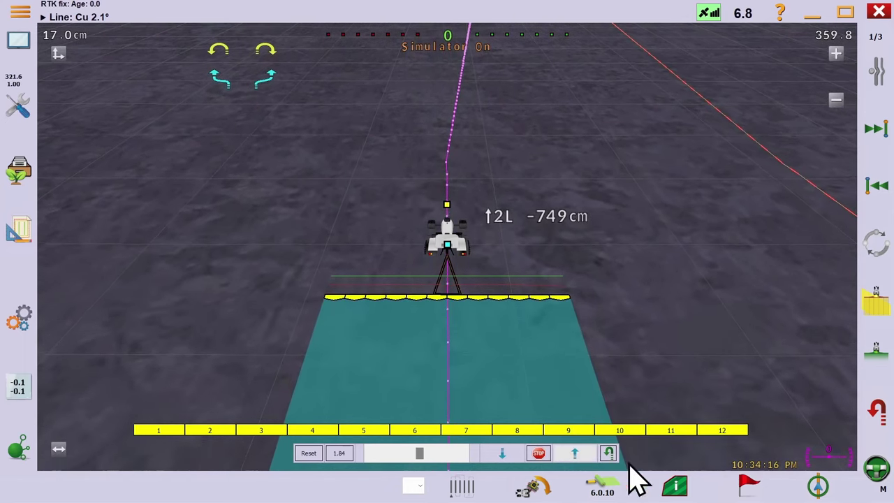
{"action": "left_click", "coordinate": [815, 486]}
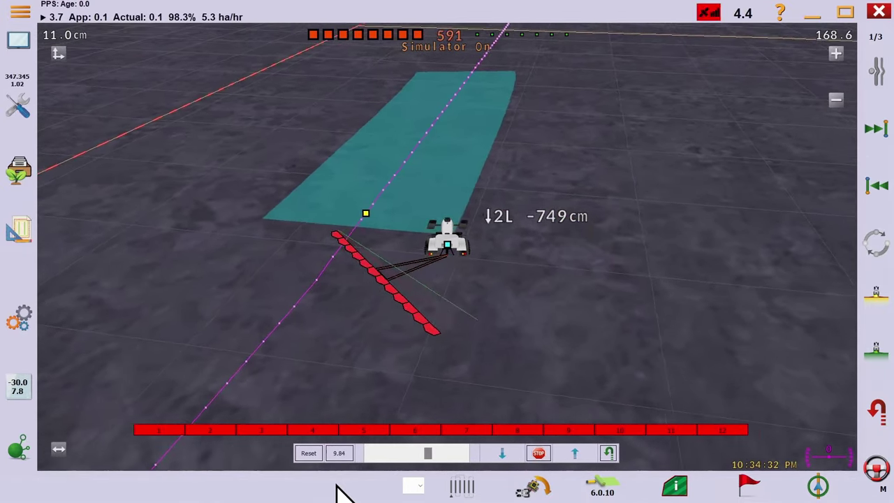
{"action": "key", "text": "m"}
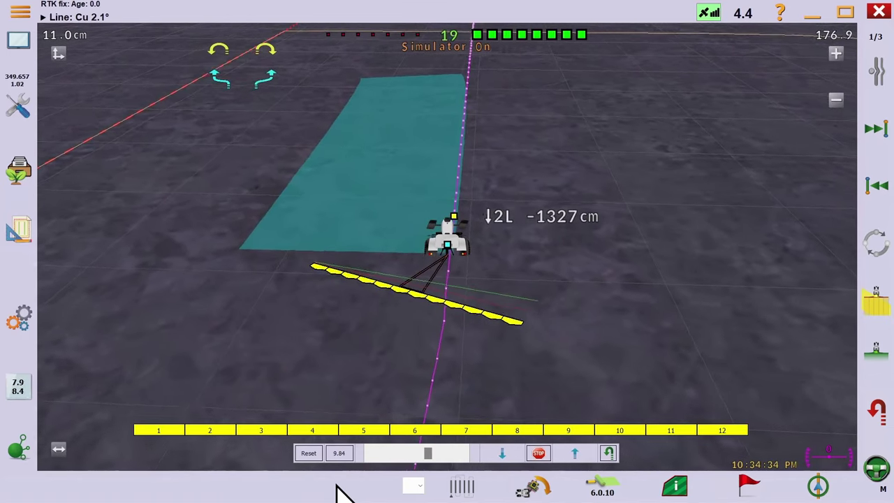